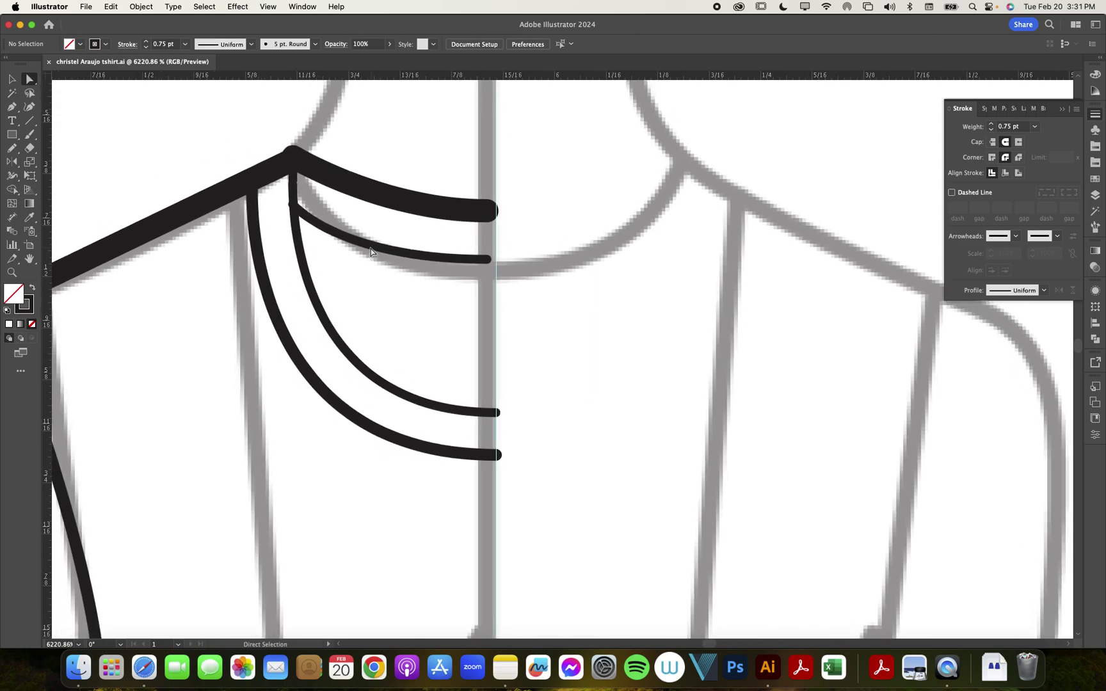
click(287, 199)
click(308, 217)
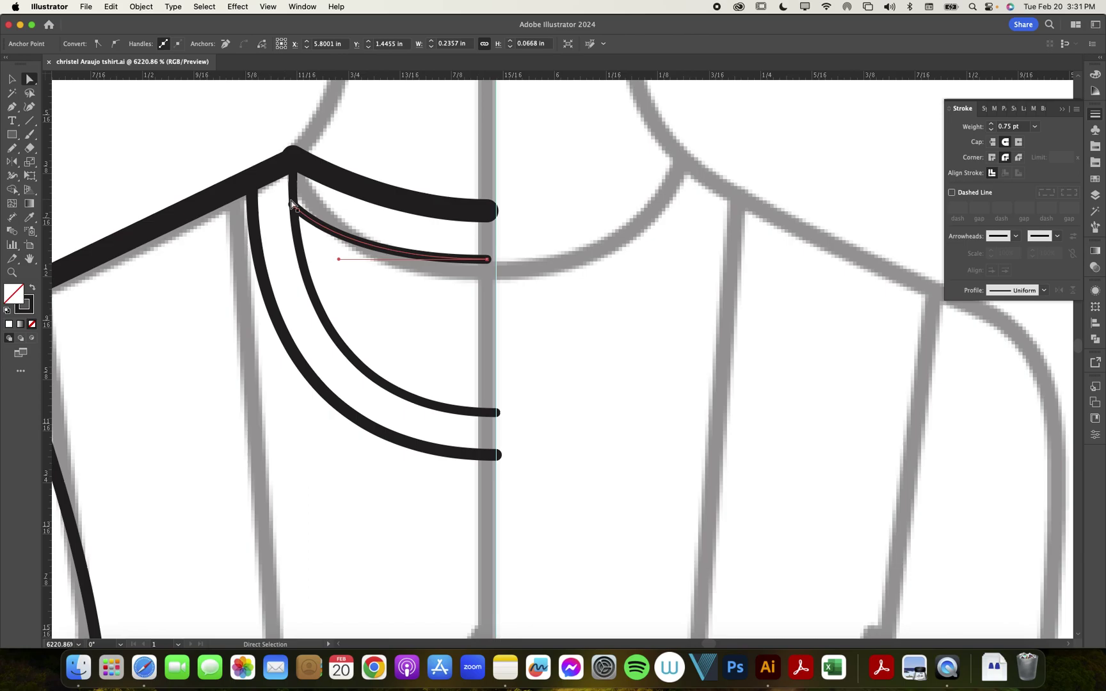
drag(295, 209, 248, 176)
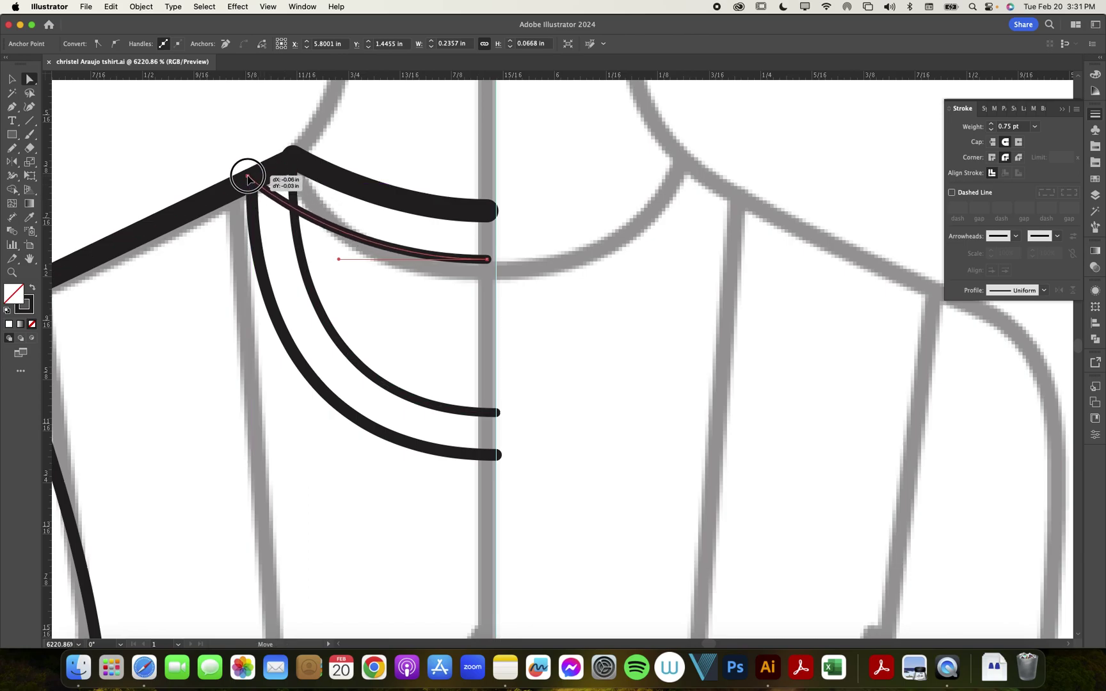
drag(248, 179, 247, 177)
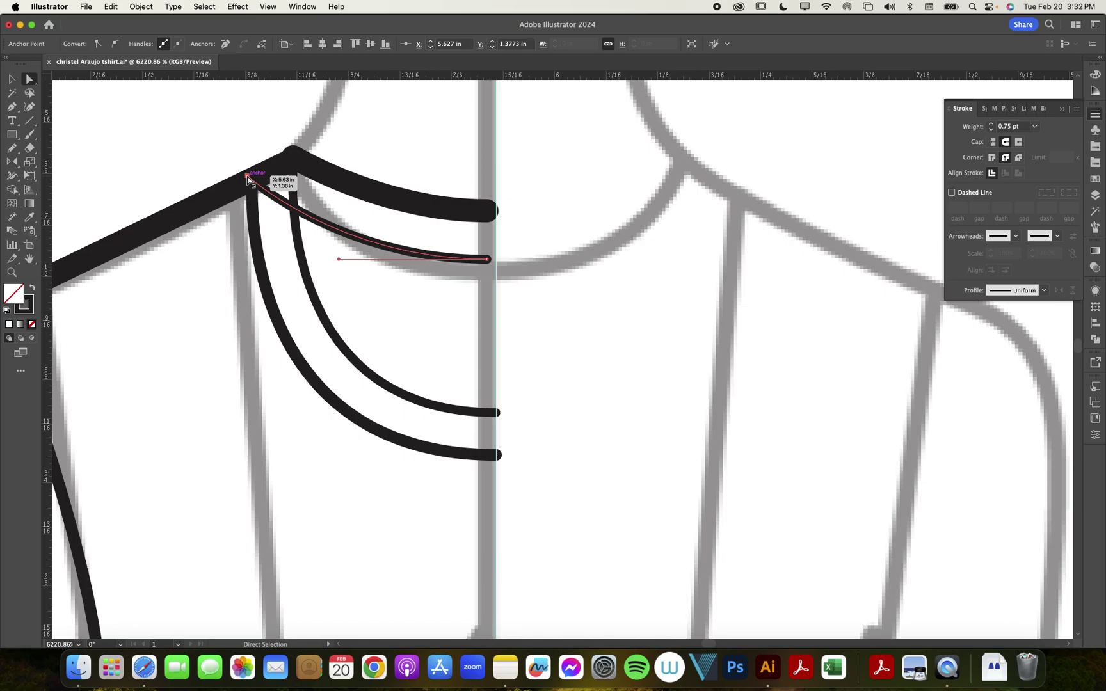
key(super+s)
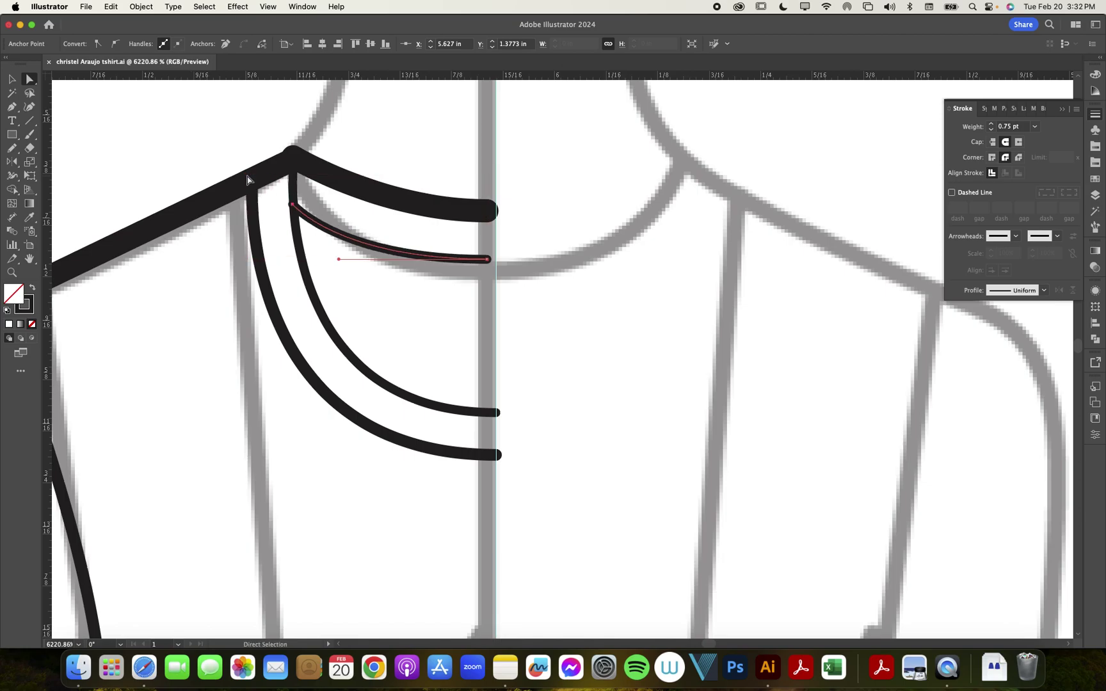
click(484, 165)
- Draw a curved line about 0.26 in wide across the sleeve just above its hem, following the hem's curve, with the Pen tool
scroll(484, 165, down, 2)
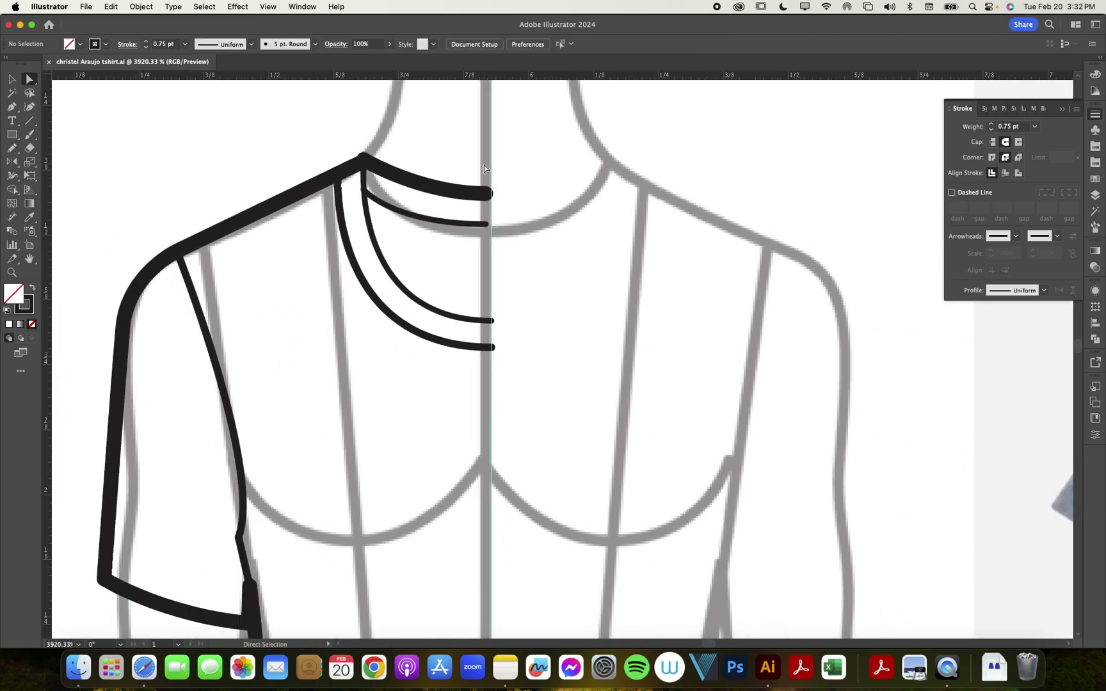
scroll(483, 165, down, 3)
scroll(484, 165, left, 3)
key(p)
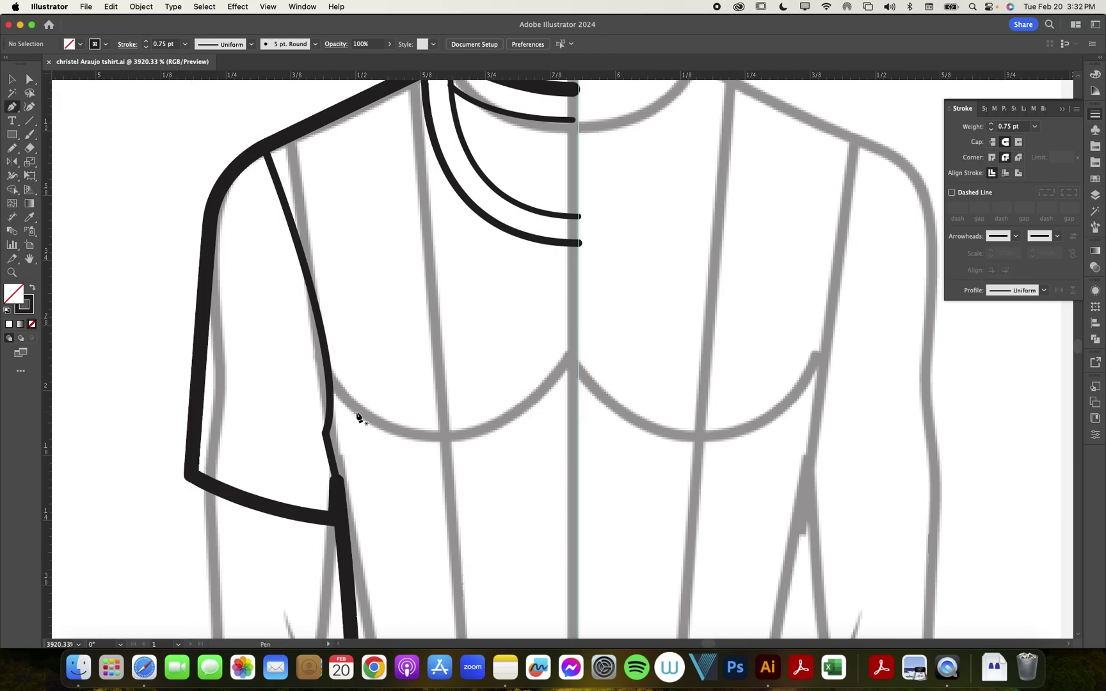
scroll(359, 418, down, 3)
scroll(358, 417, down, 3)
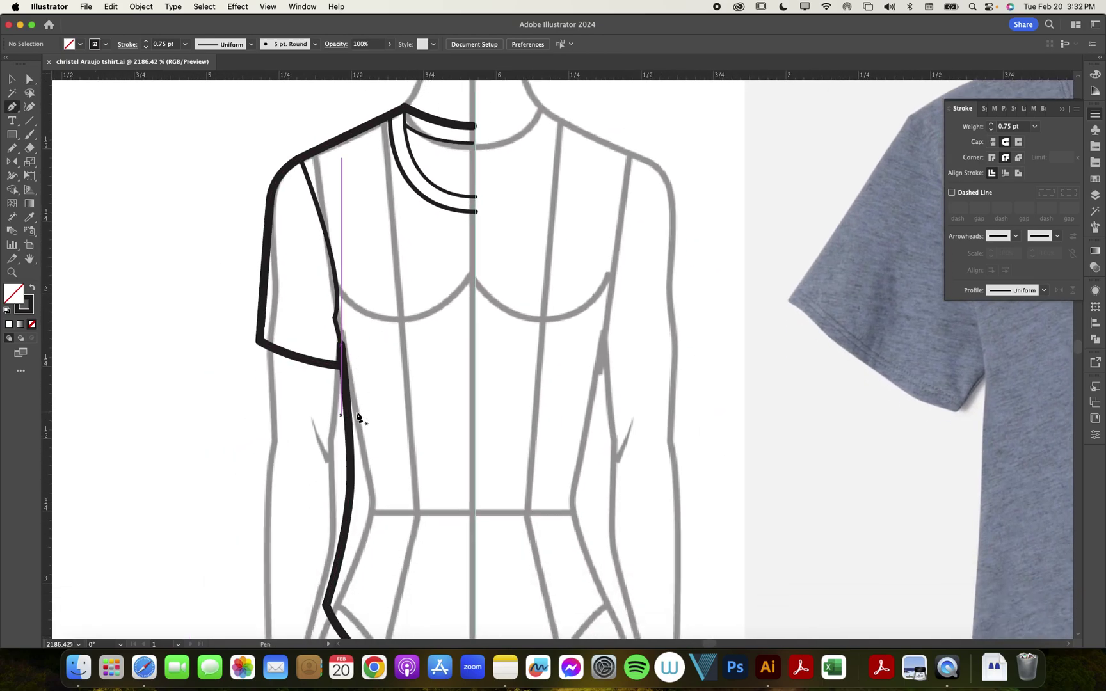
scroll(356, 417, up, 3)
scroll(327, 410, right, 5)
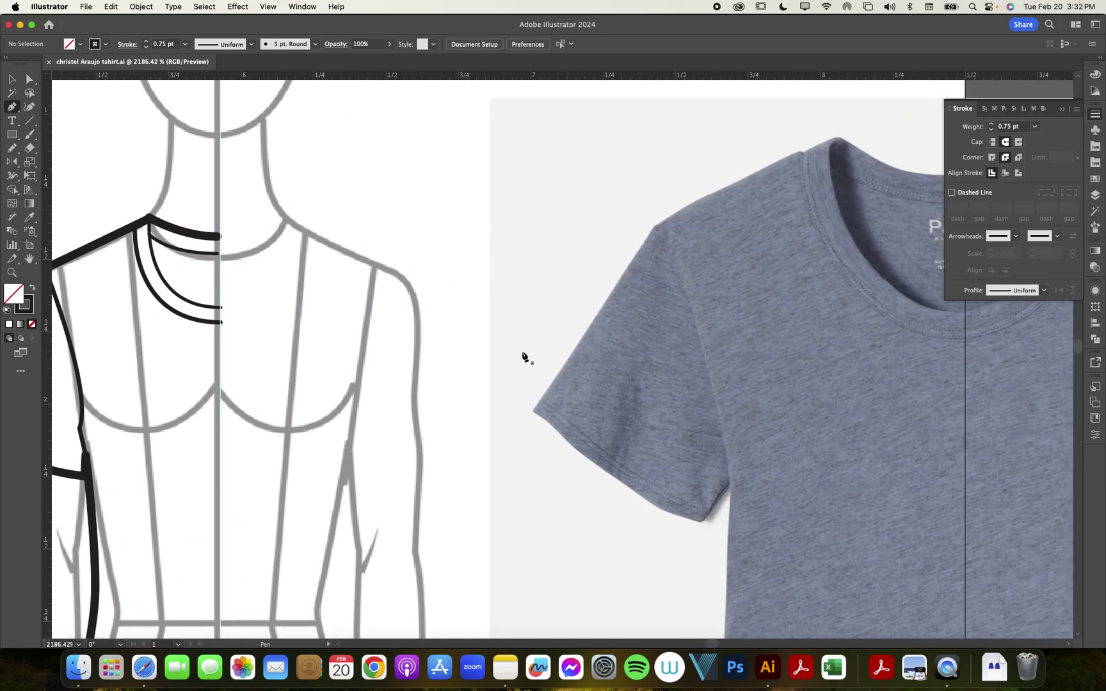
scroll(523, 357, up, 3)
scroll(523, 357, left, 8)
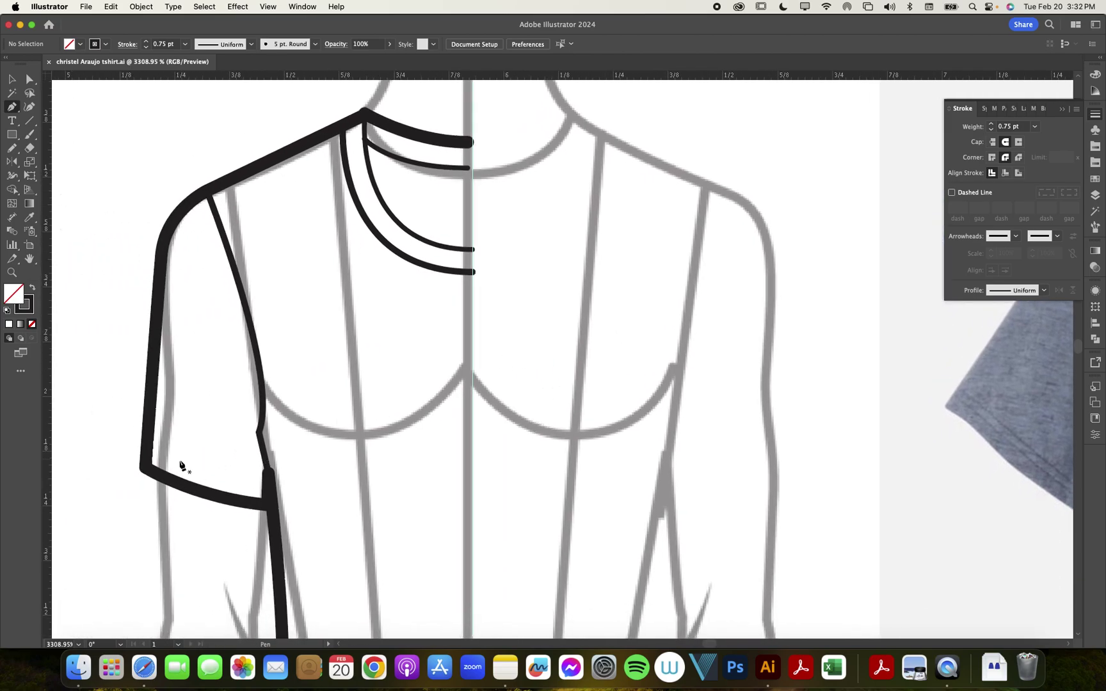
click(147, 451)
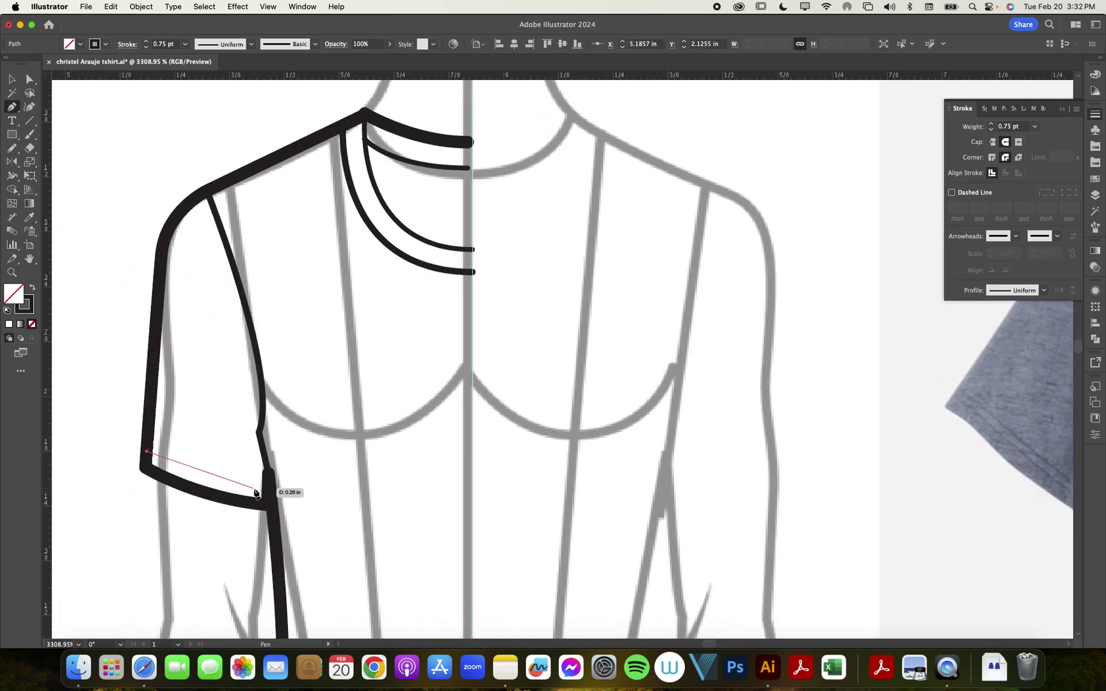
drag(263, 488, 328, 493)
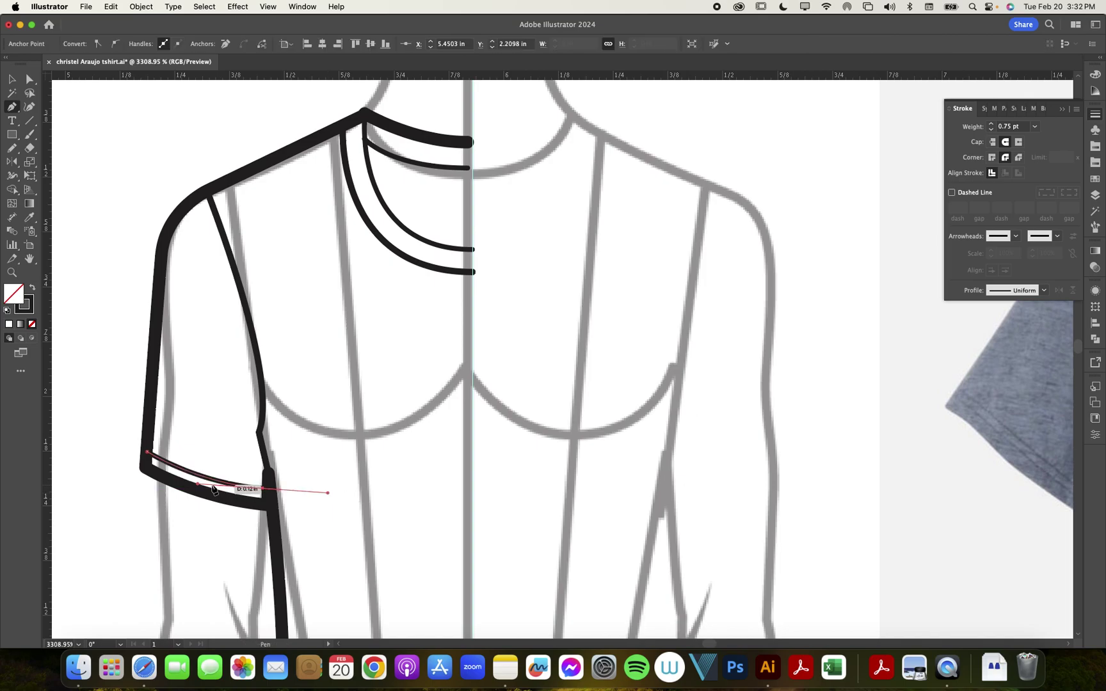
- Turn the sleeve hem line into a dashed 0.5 pt stroke with a 2 pt dash and a 2 pt gap
click(954, 192)
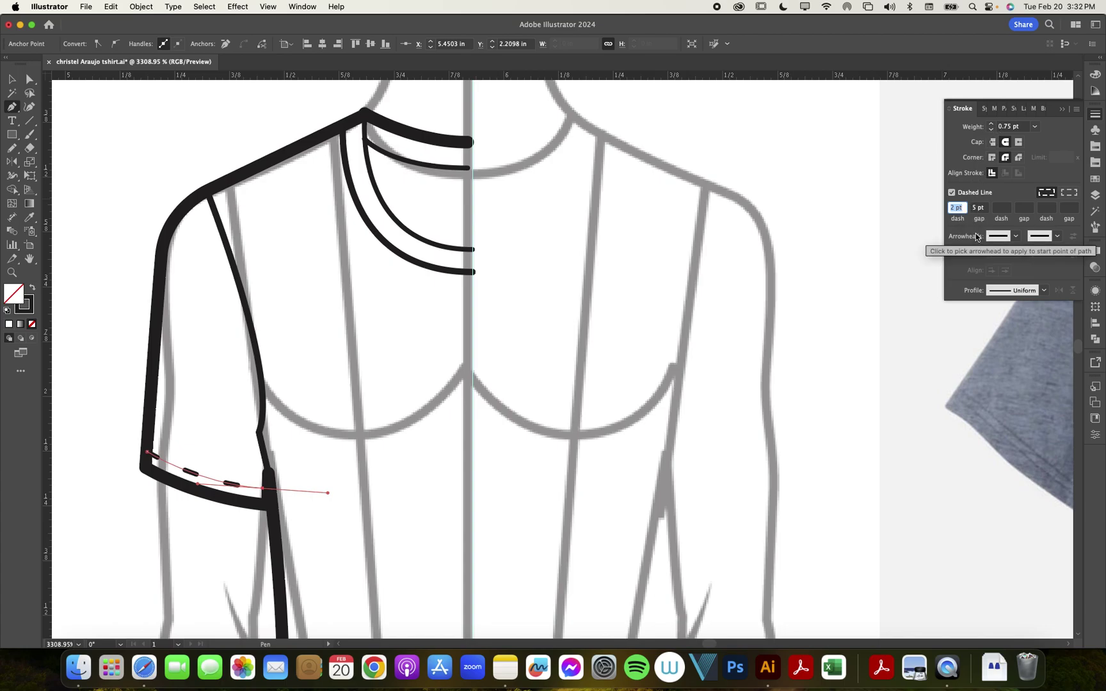
click(1034, 127)
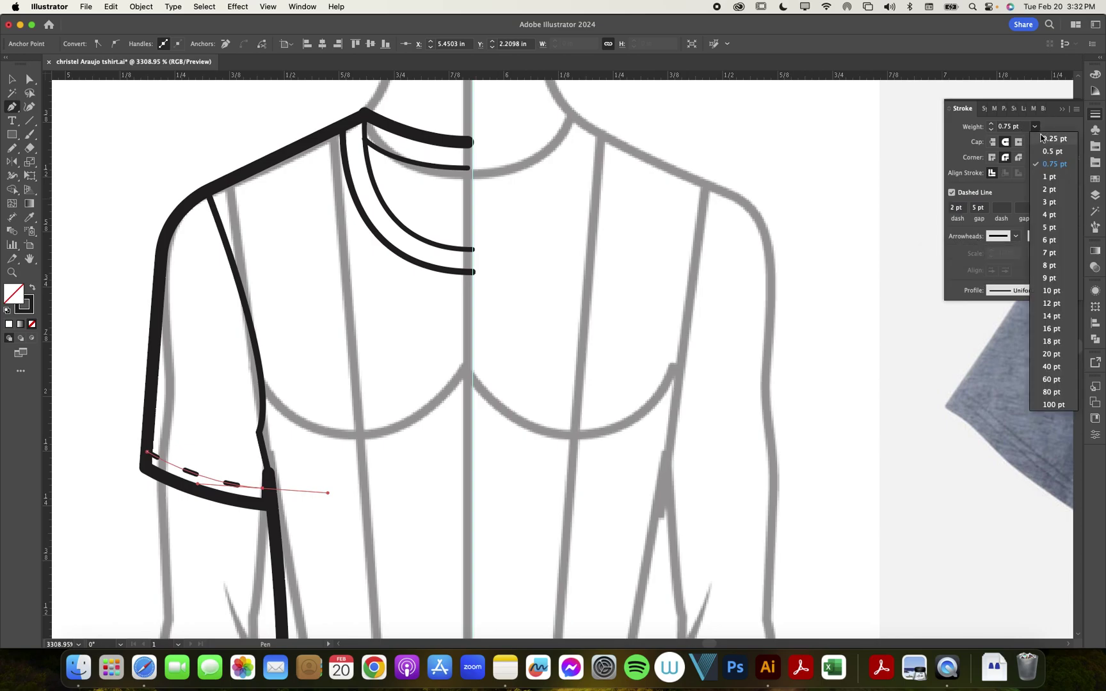
click(1052, 138)
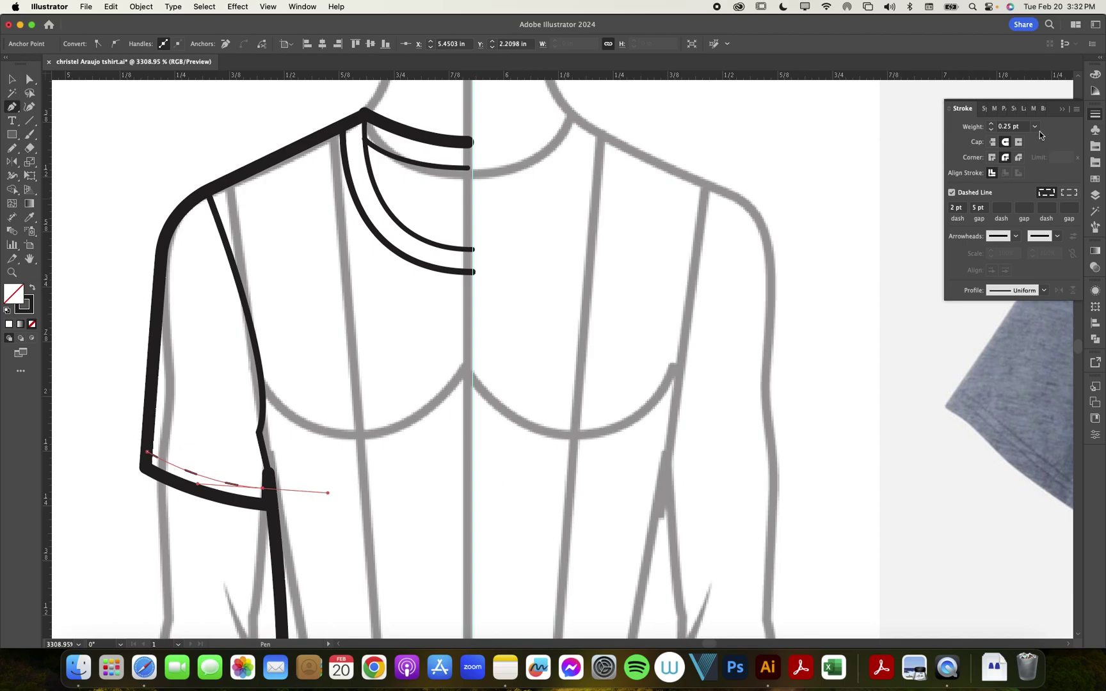
click(1034, 126)
click(1041, 151)
click(982, 212)
click(962, 212)
click(975, 210)
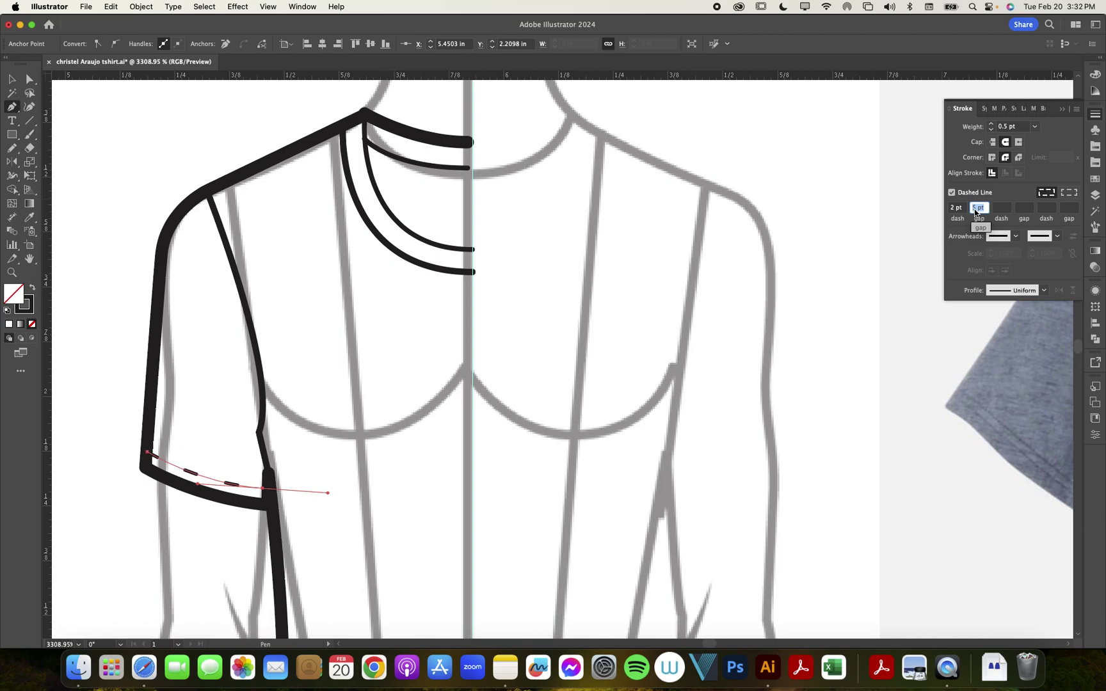
text(2)
key(Return)
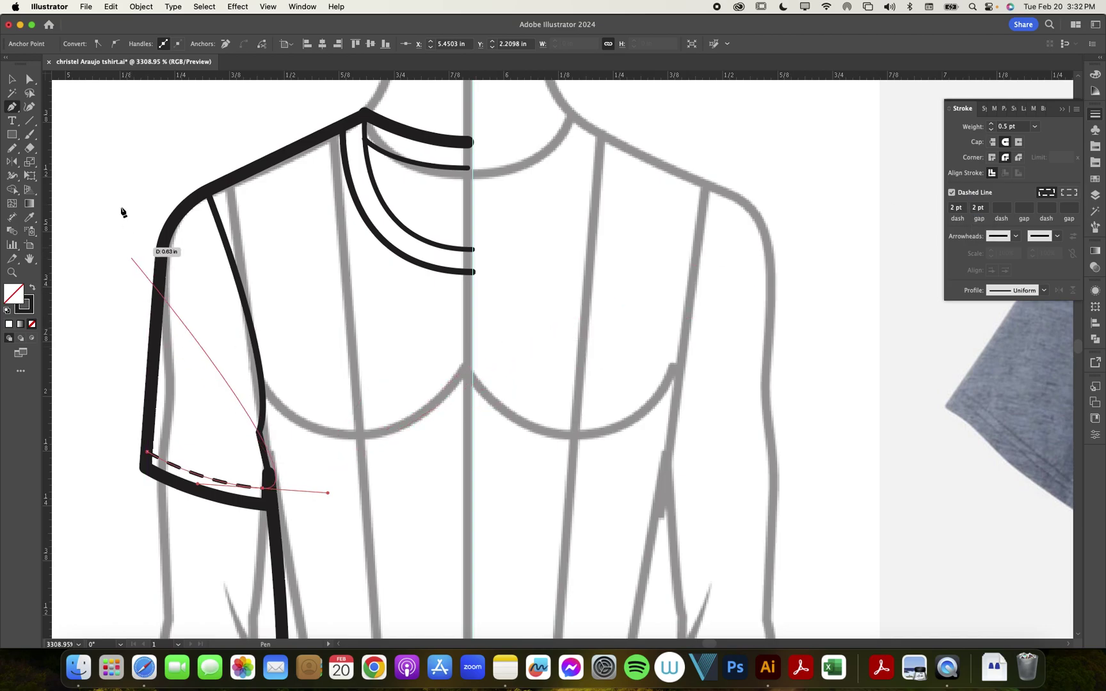
- Duplicate the dashed sleeve hem line slightly above the original to form a double row of stitching
click(12, 79)
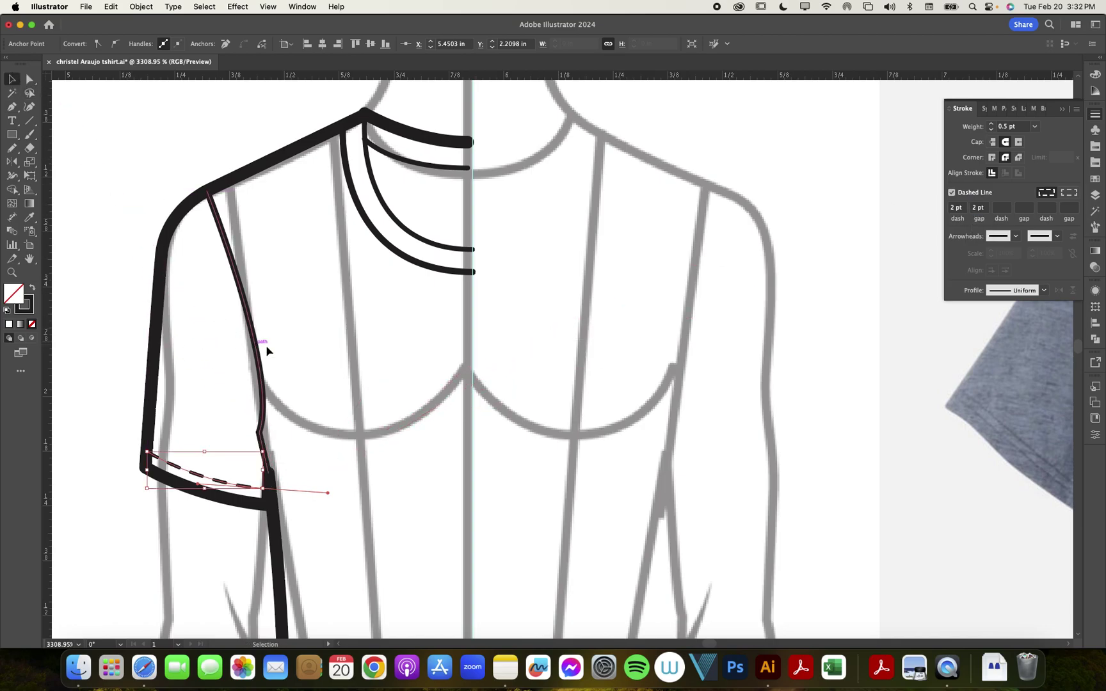
click(323, 427)
click(229, 486)
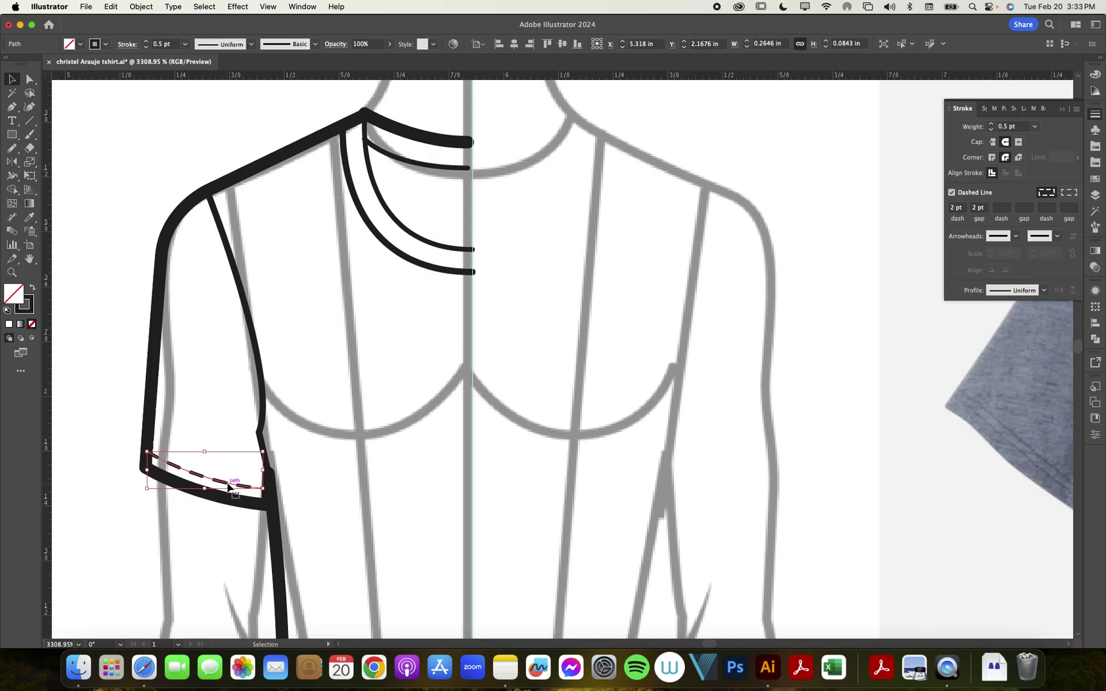
mouse_move(223, 487)
mouse_down()
mouse_move(220, 469)
mouse_move(228, 476)
mouse_up()
click(313, 469)
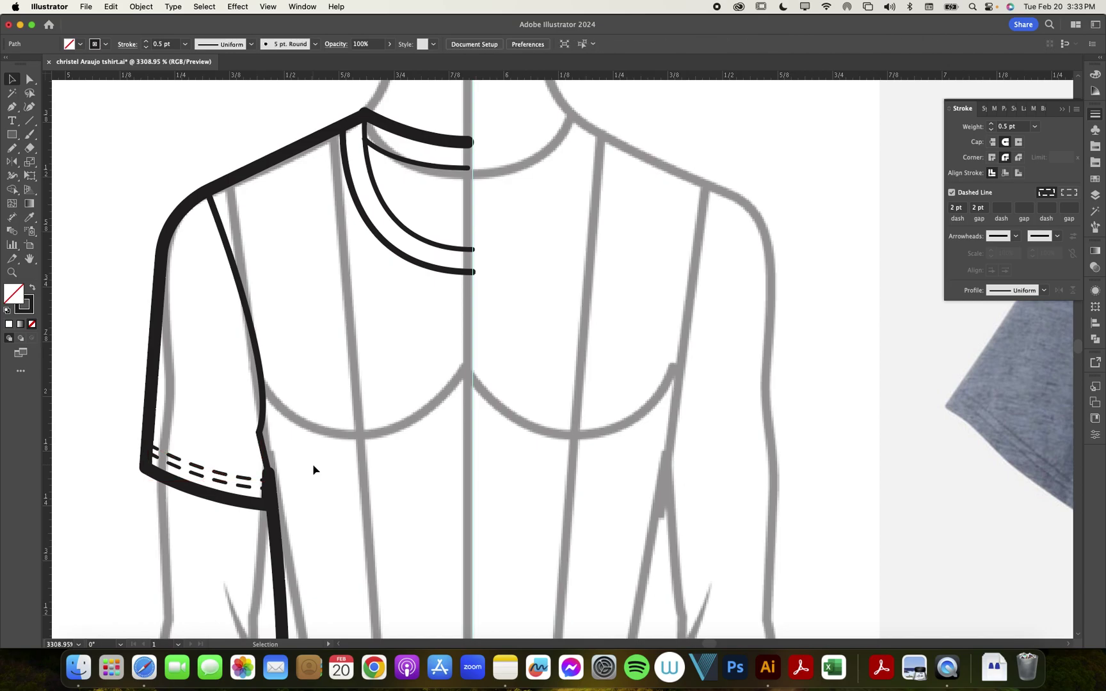
key(super+z)
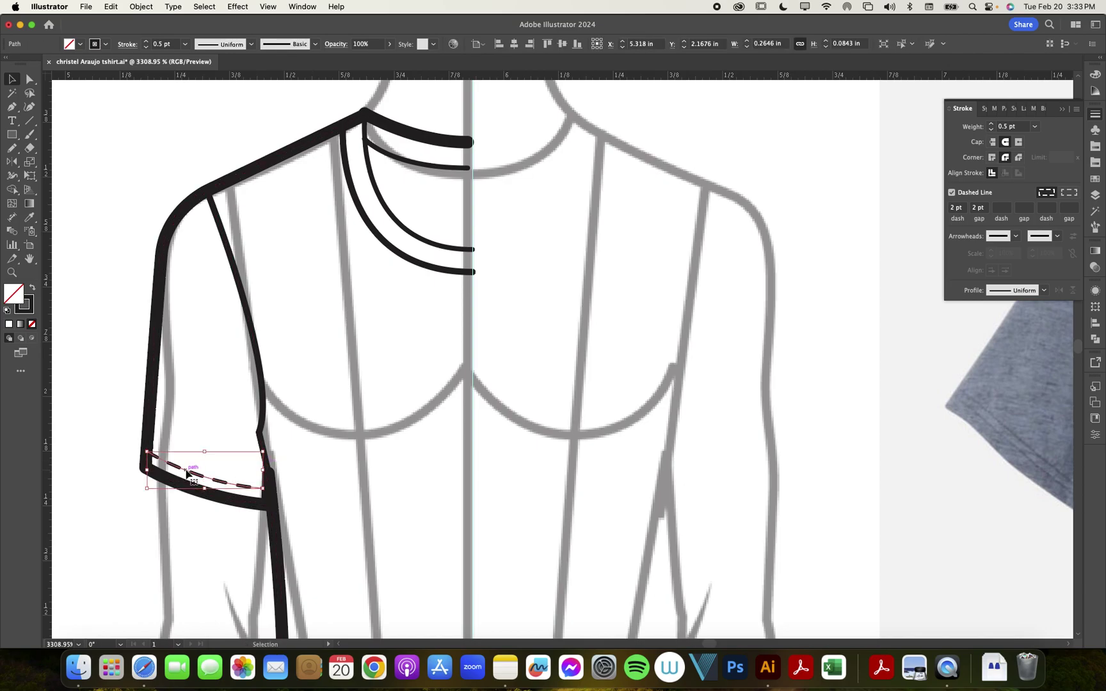
mouse_move(187, 472)
mouse_down()
mouse_move(184, 454)
mouse_move(189, 462)
mouse_up()
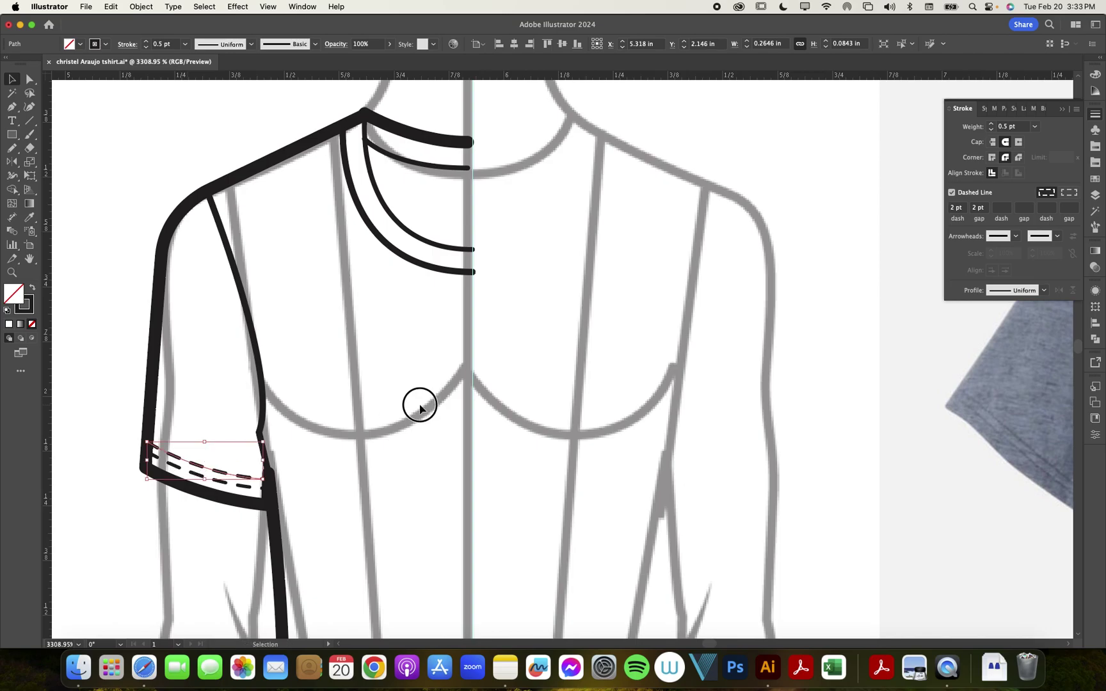
click(419, 402)
- Draw a dashed curve about 0.49 in wide just above the shirt's bottom hem, from the side seam to the centre front guide
scroll(416, 409, down, 3)
scroll(417, 413, down, 1)
scroll(416, 413, down, 3)
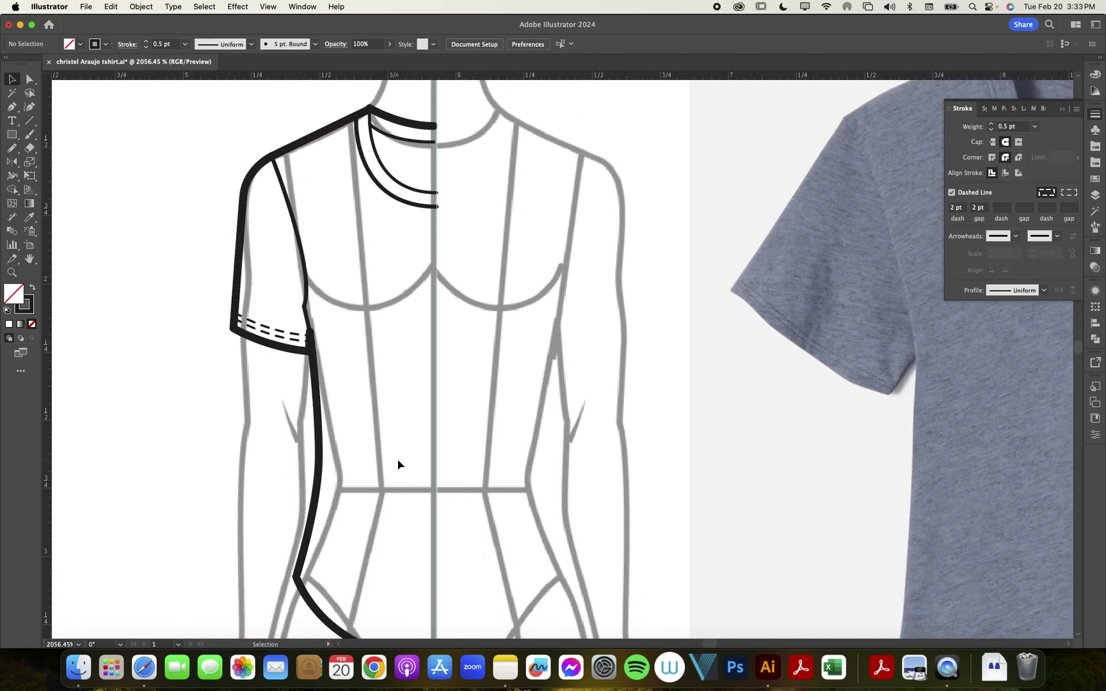
scroll(398, 463, up, 2)
scroll(397, 463, down, 5)
key(p)
click(197, 438)
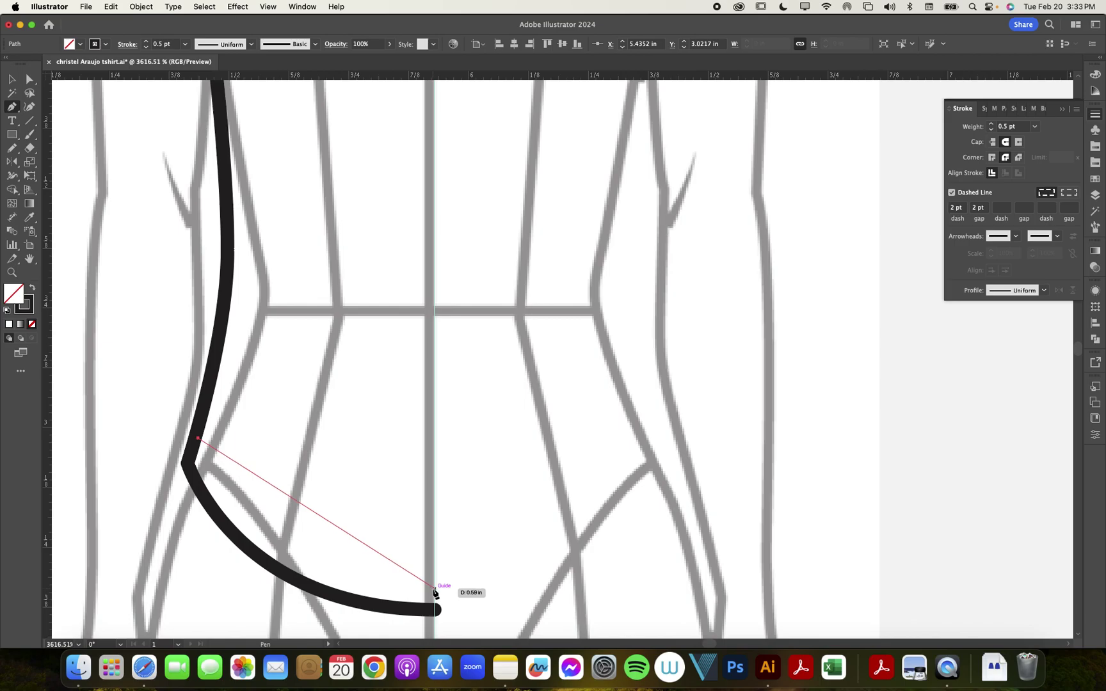
drag(435, 588, 628, 584)
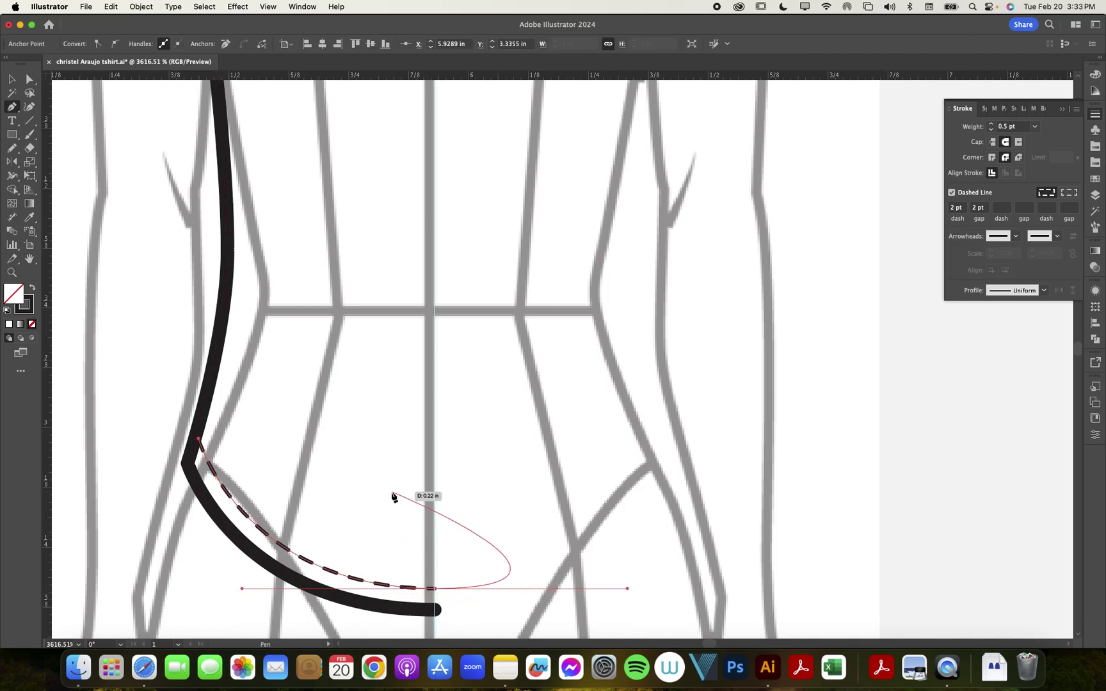
click(208, 388)
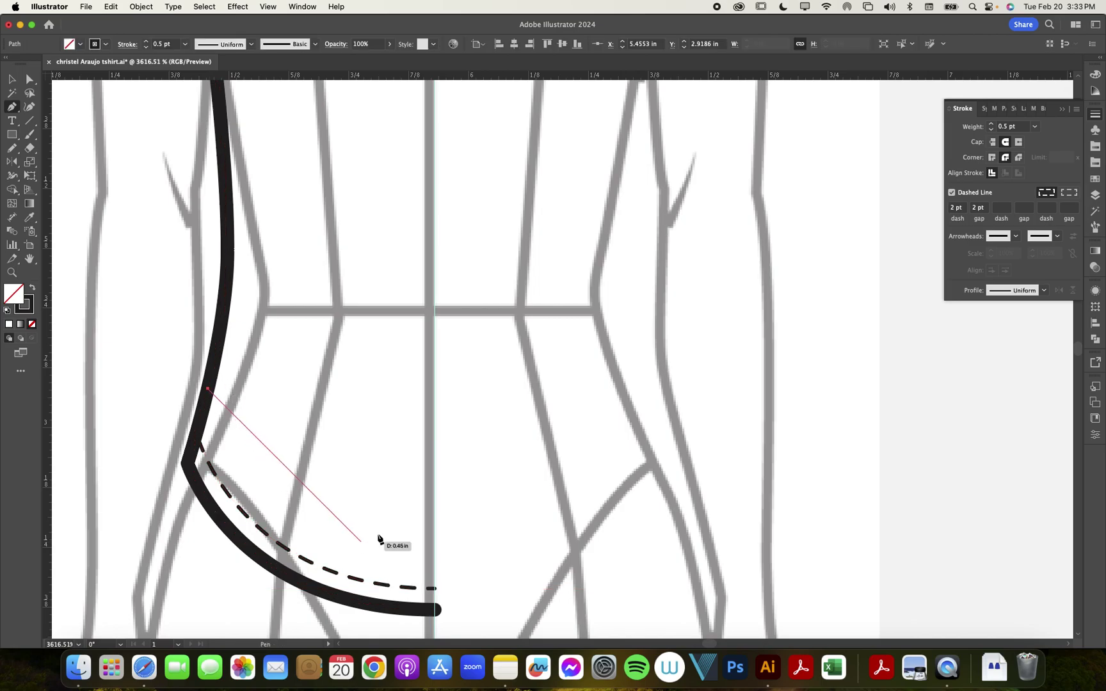
drag(436, 522, 532, 524)
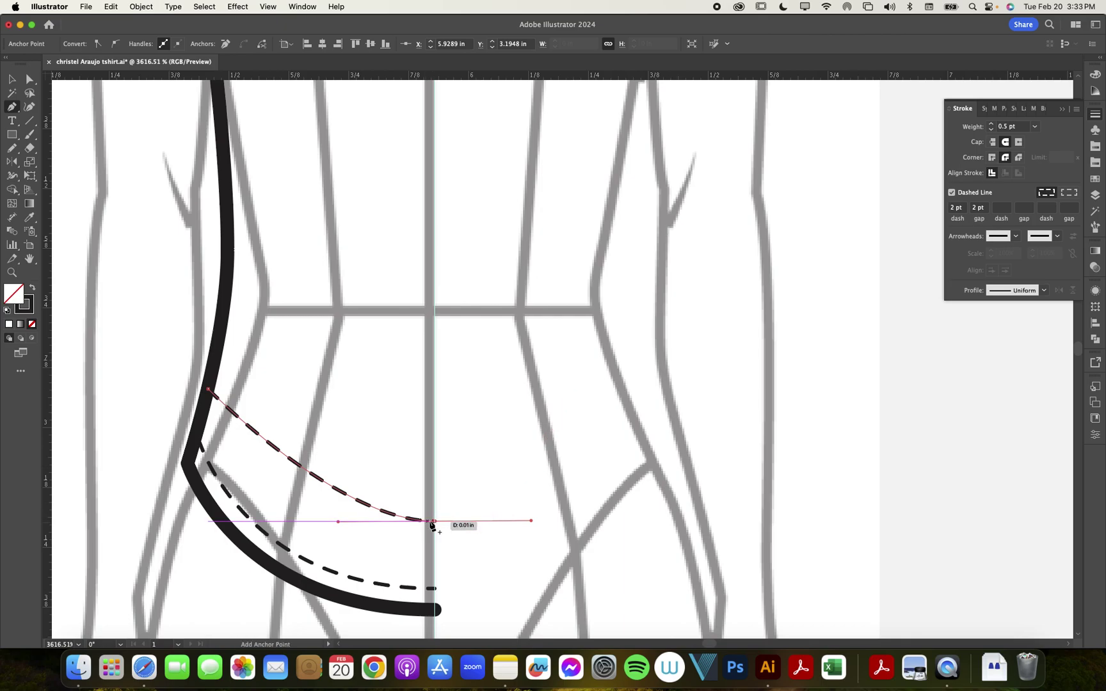
key(super+z)
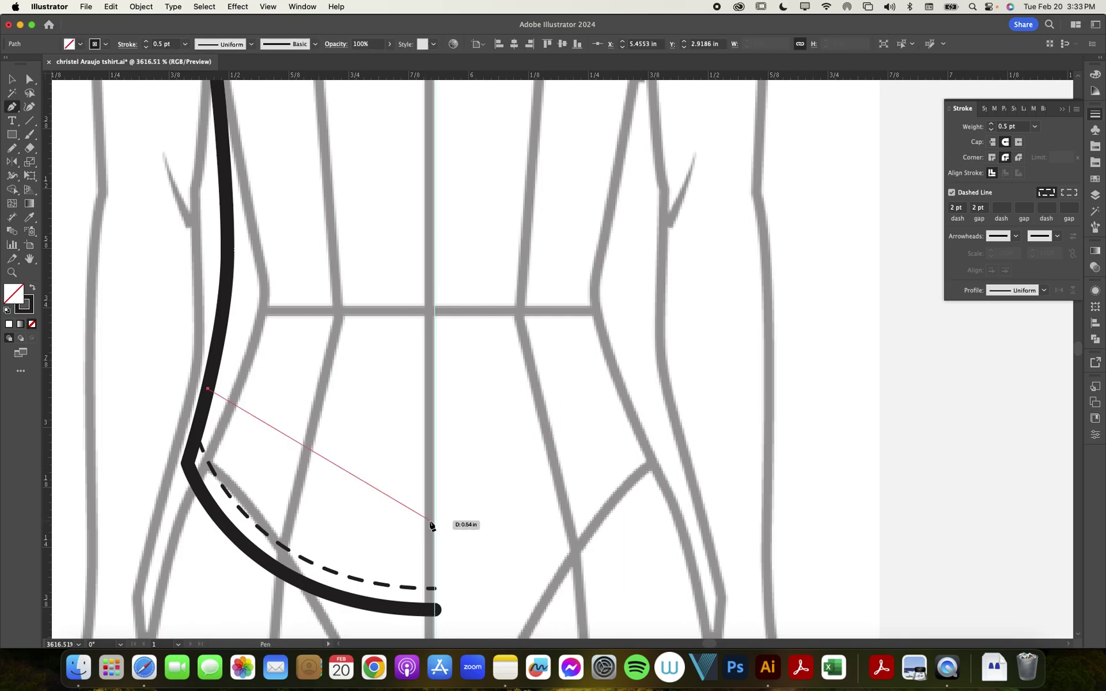
key(super+z)
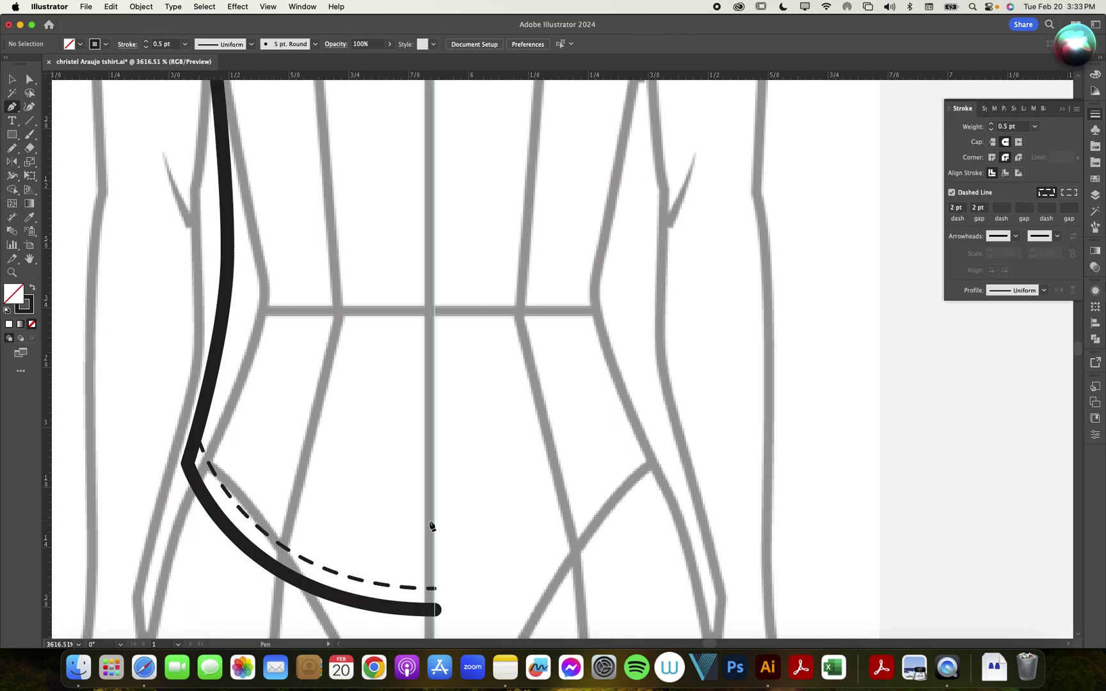
- Duplicate the dashed bottom hem line slightly above the original as a second row of stitching
click(12, 92)
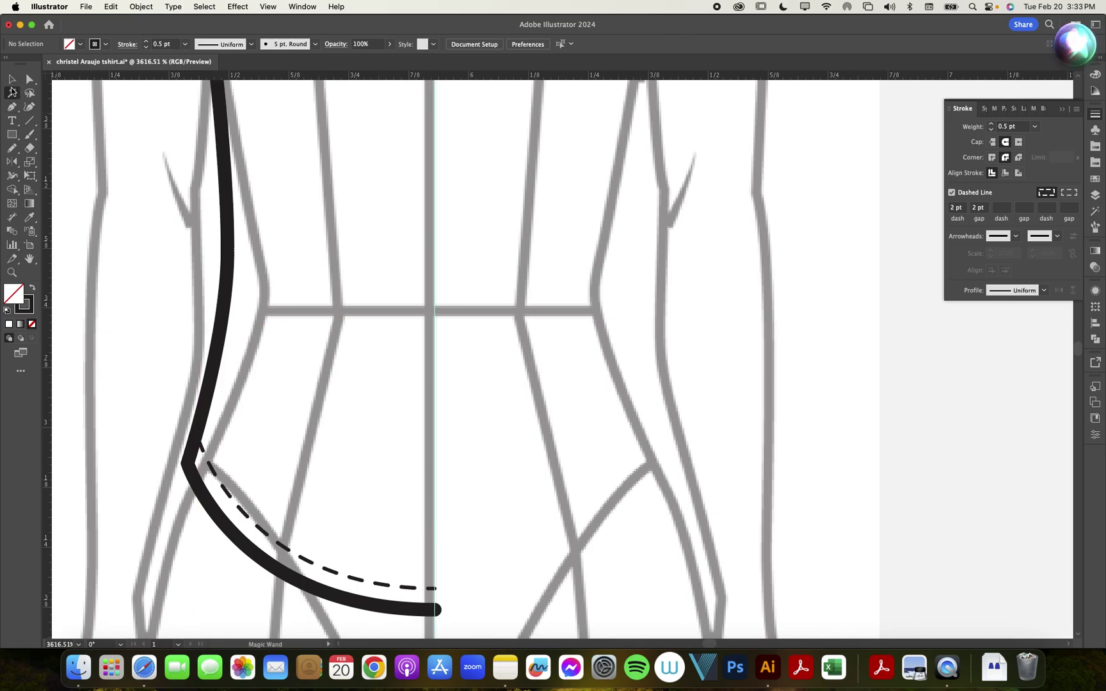
click(12, 80)
click(267, 528)
drag(263, 531, 265, 522)
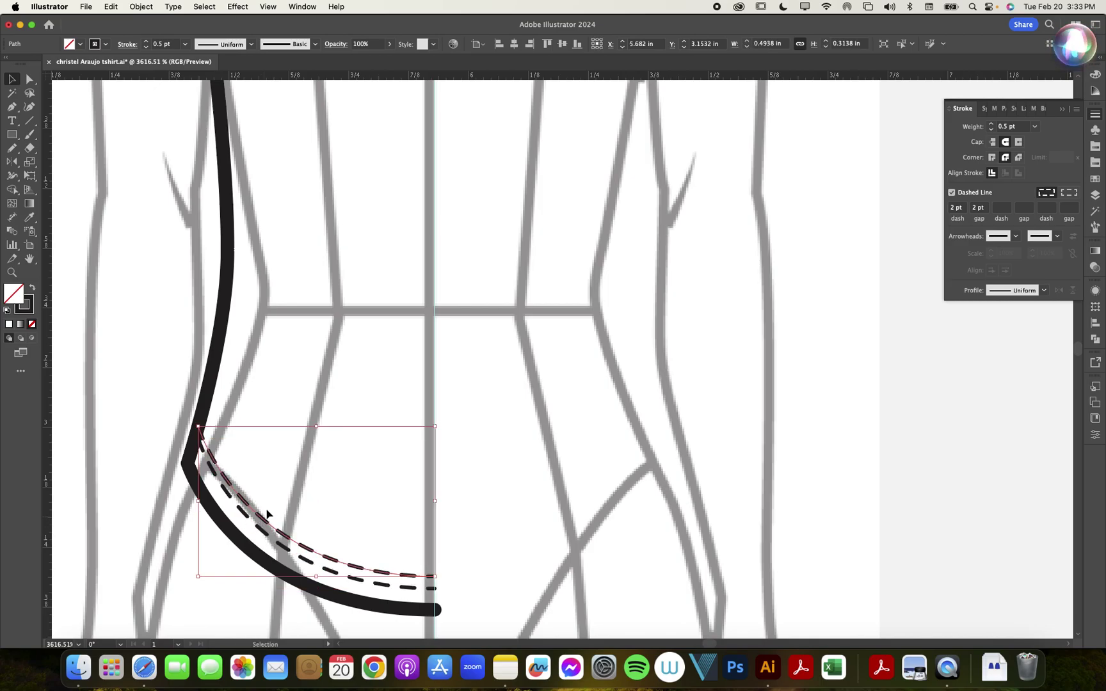
- Shift the upper dashed bottom hem line about 0.01 in right and 0.01 in up so it starts on the side seam
key(a)
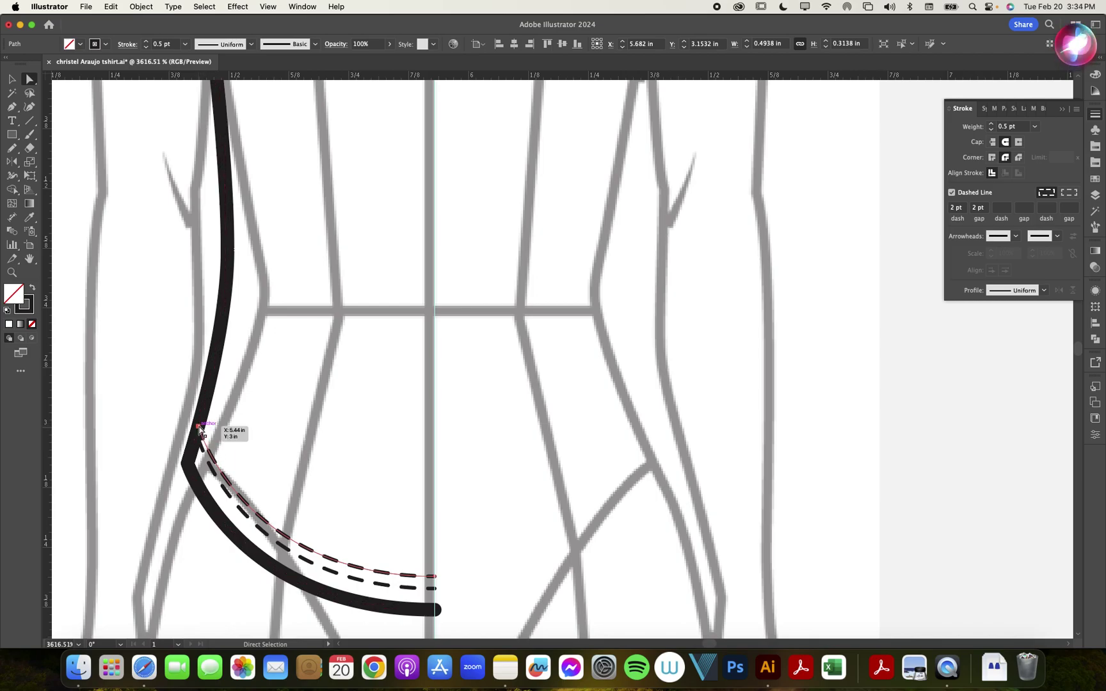
drag(199, 427, 202, 424)
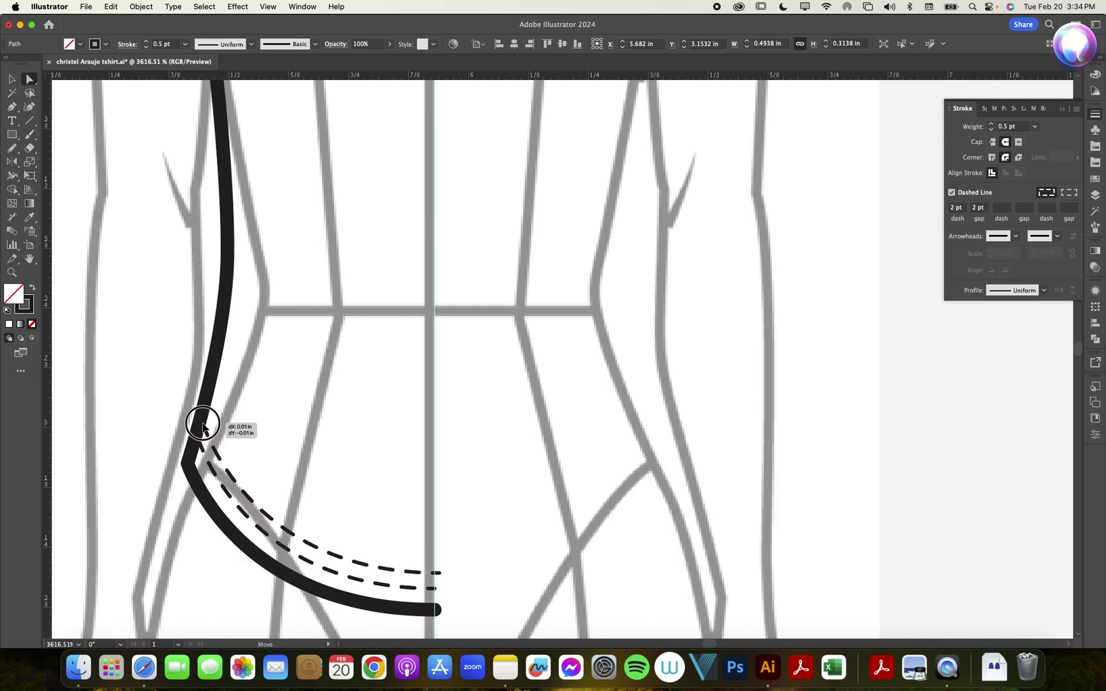
drag(202, 424, 203, 426)
click(291, 424)
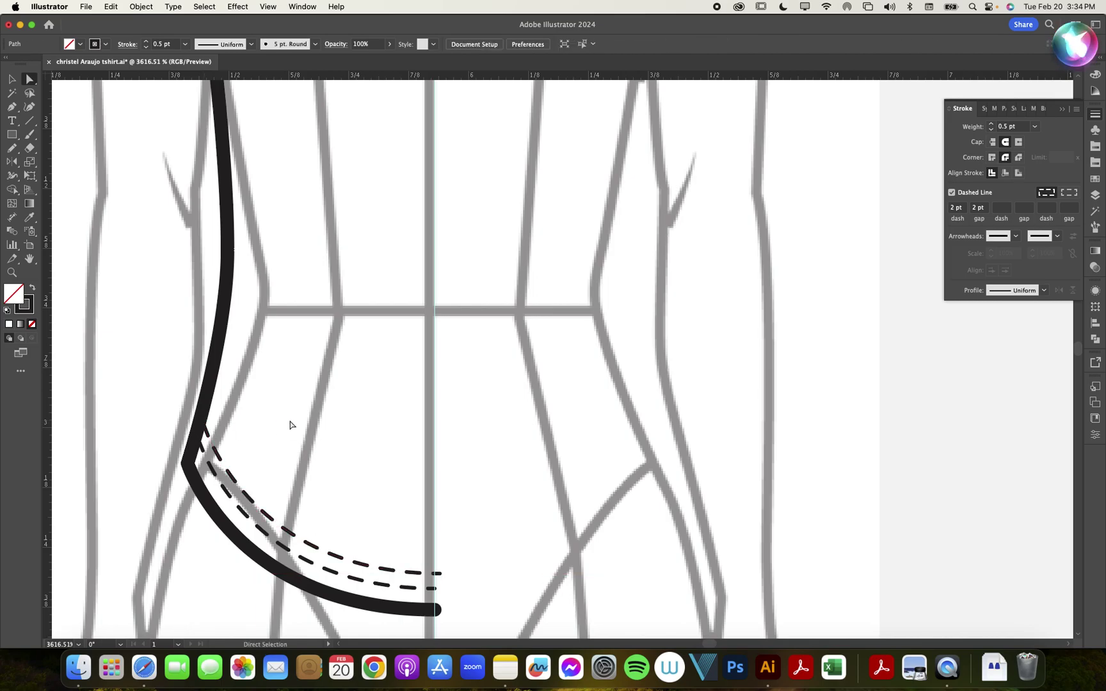
scroll(290, 426, down, 1)
scroll(290, 425, down, 5)
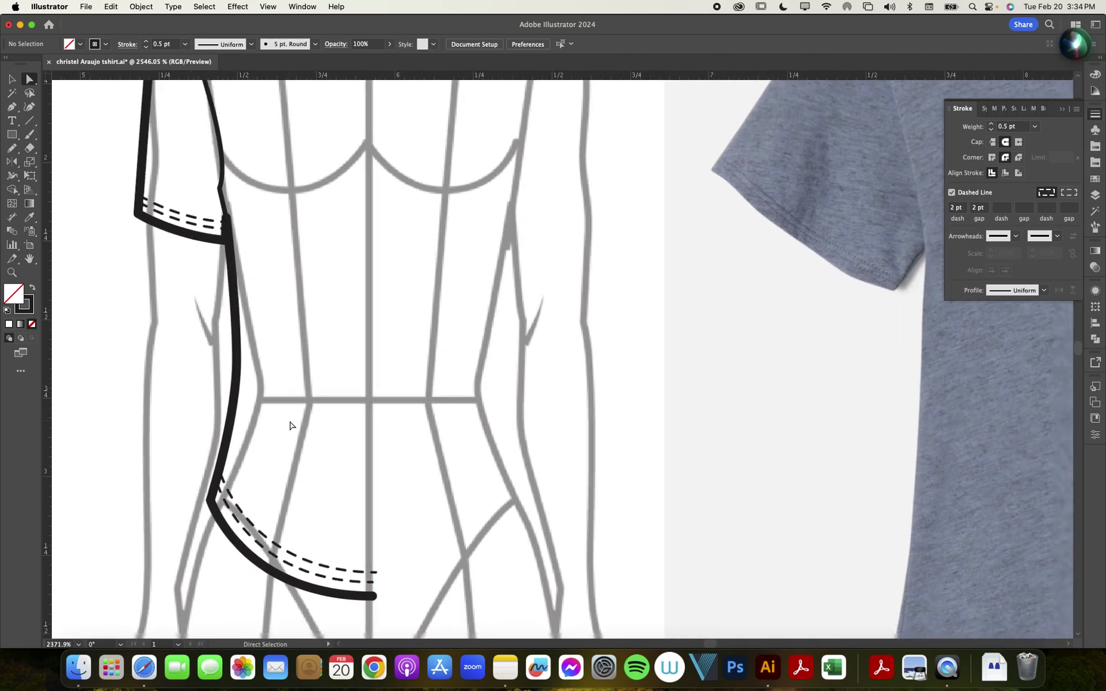
scroll(288, 352, up, 3)
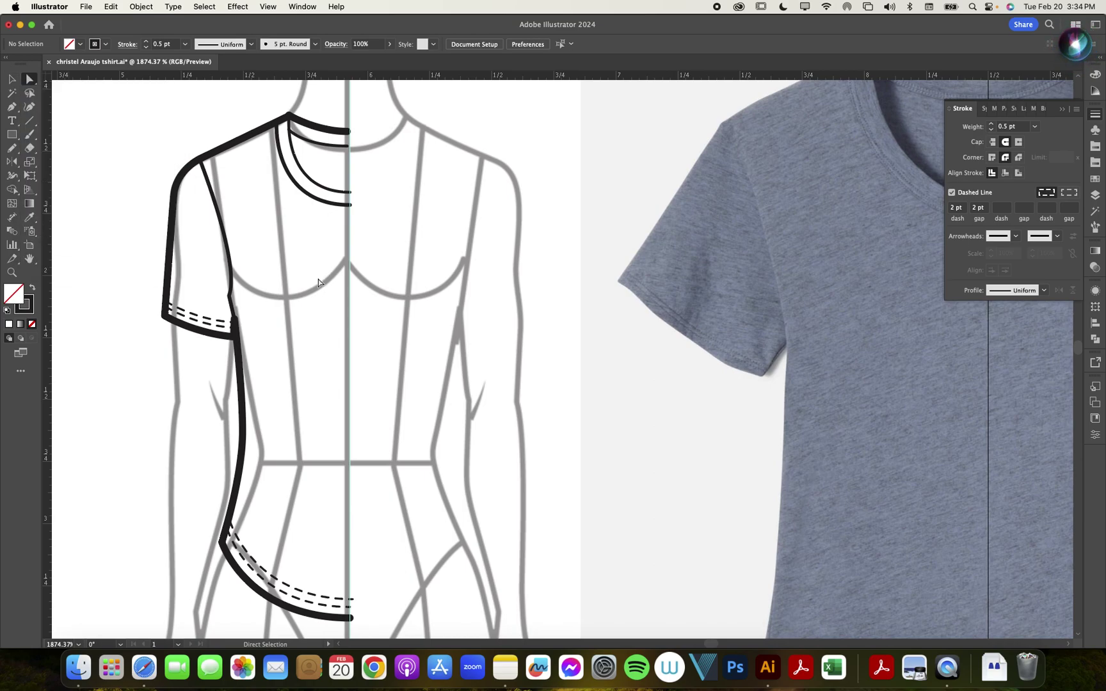
click(12, 79)
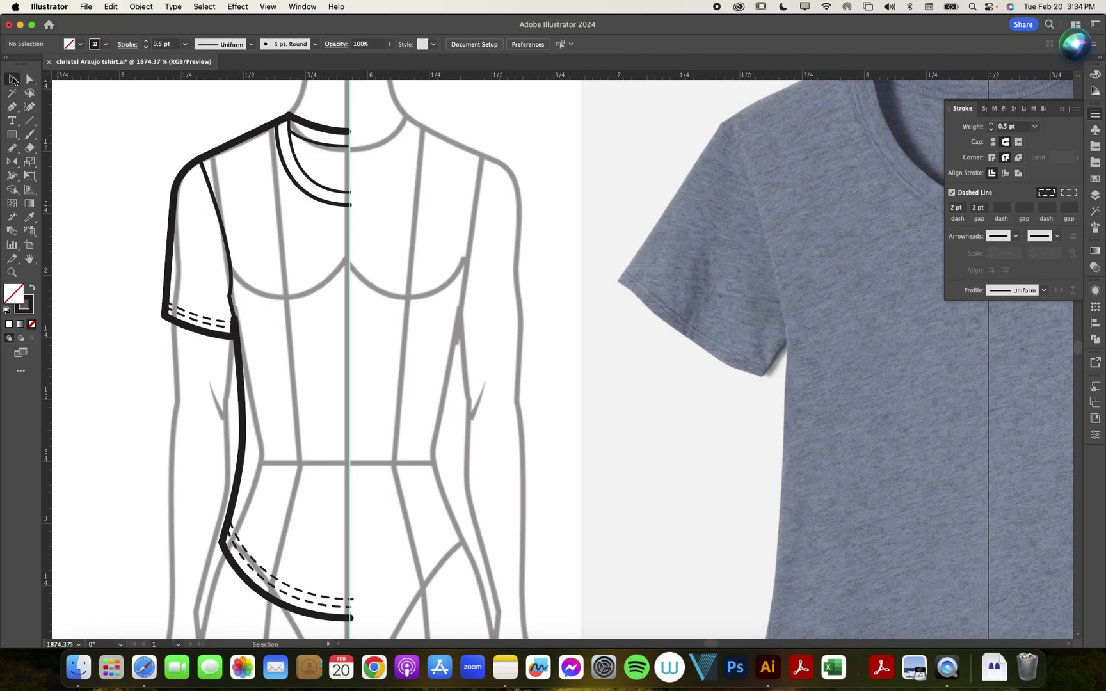
click(235, 145)
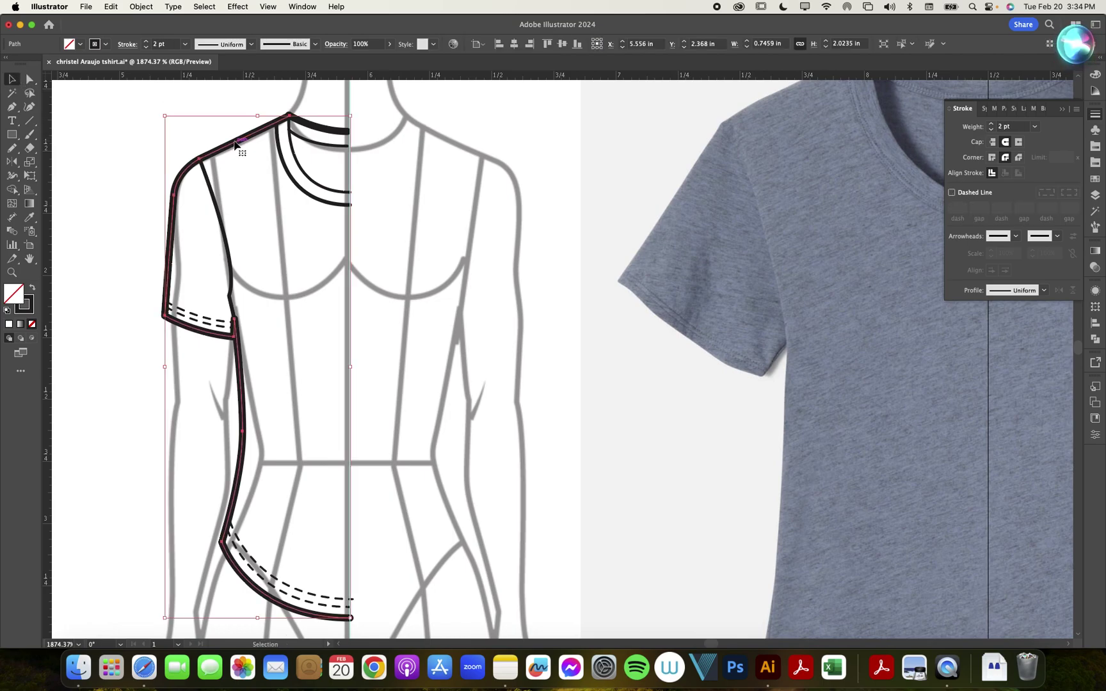
click(293, 222)
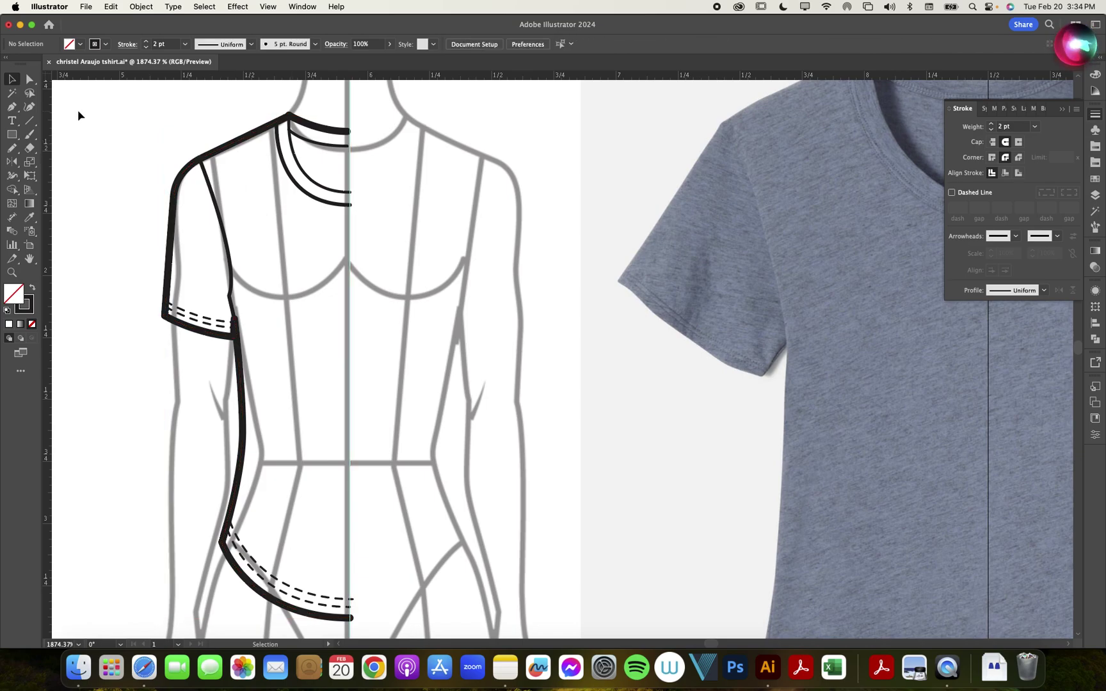
click(28, 80)
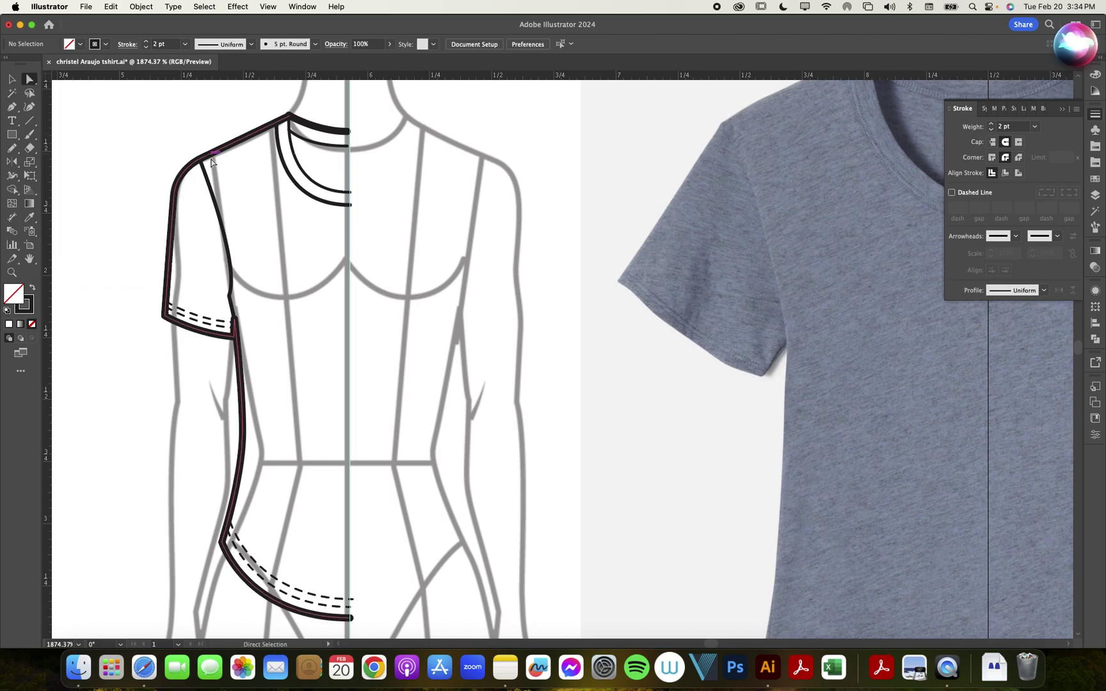
click(206, 172)
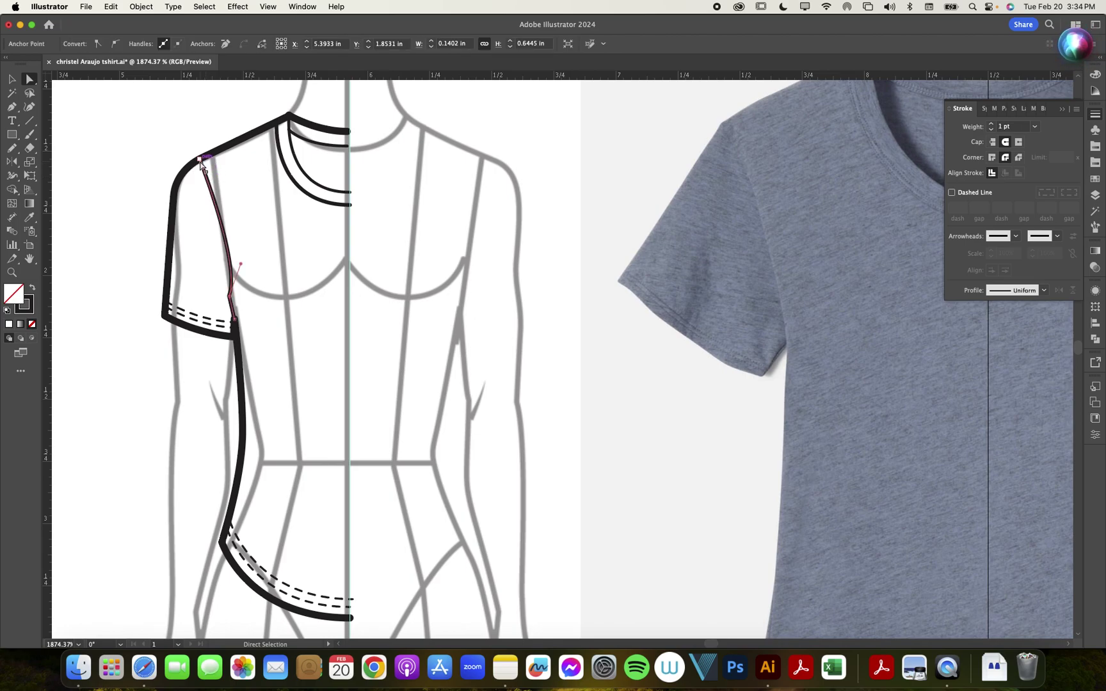
click(280, 258)
- Duplicate the outer front neckline curve slightly below the original, as the base for the neckband topstitching
scroll(280, 262, down, 3)
scroll(280, 262, up, 3)
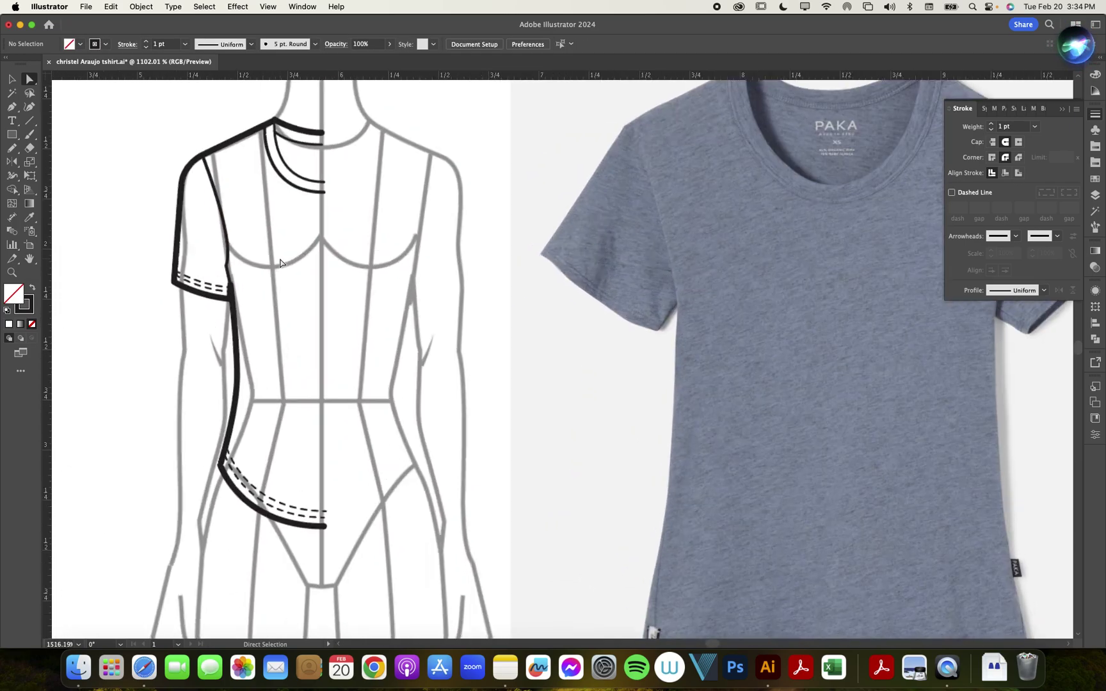
scroll(280, 258, up, 3)
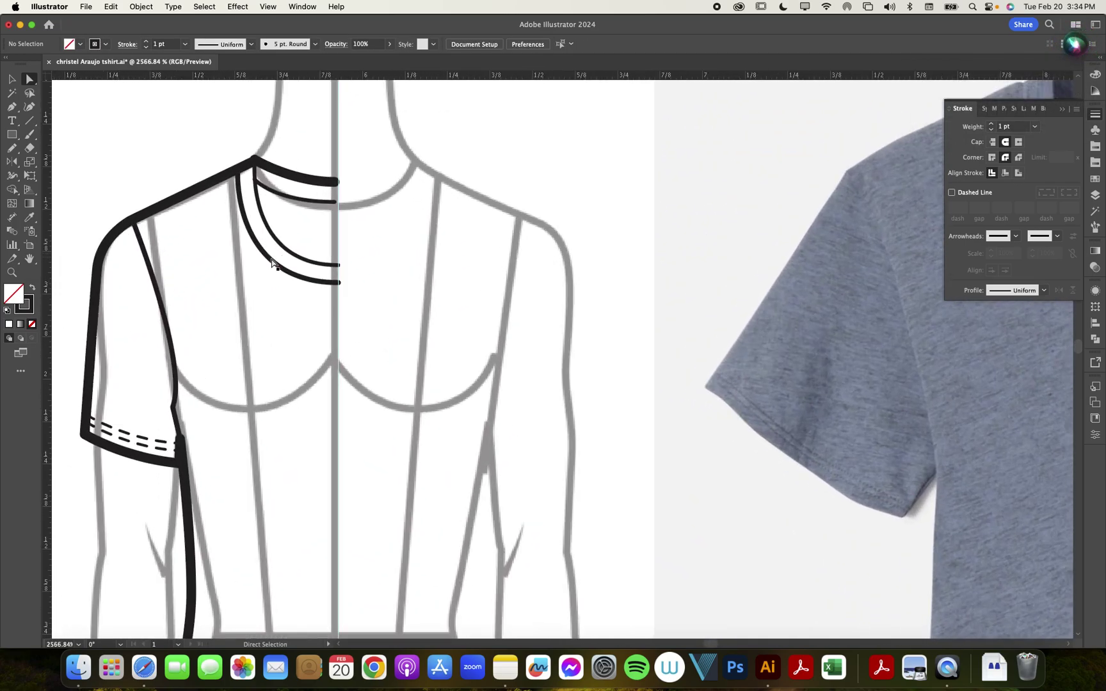
scroll(452, 268, right, 5)
scroll(453, 267, right, 3)
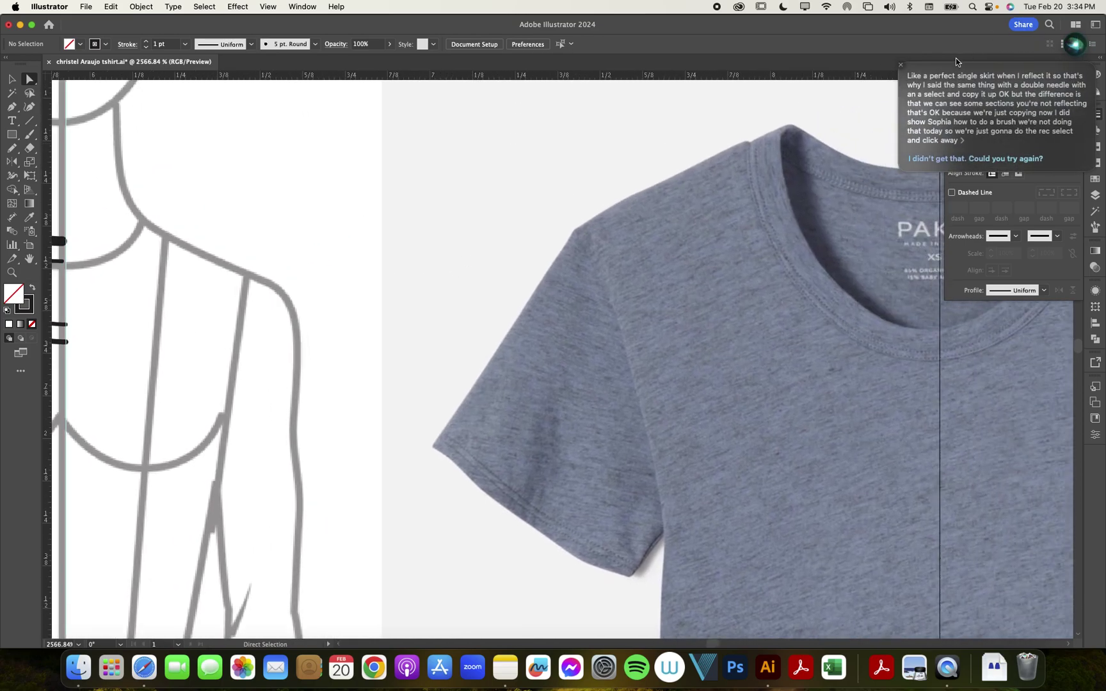
click(901, 64)
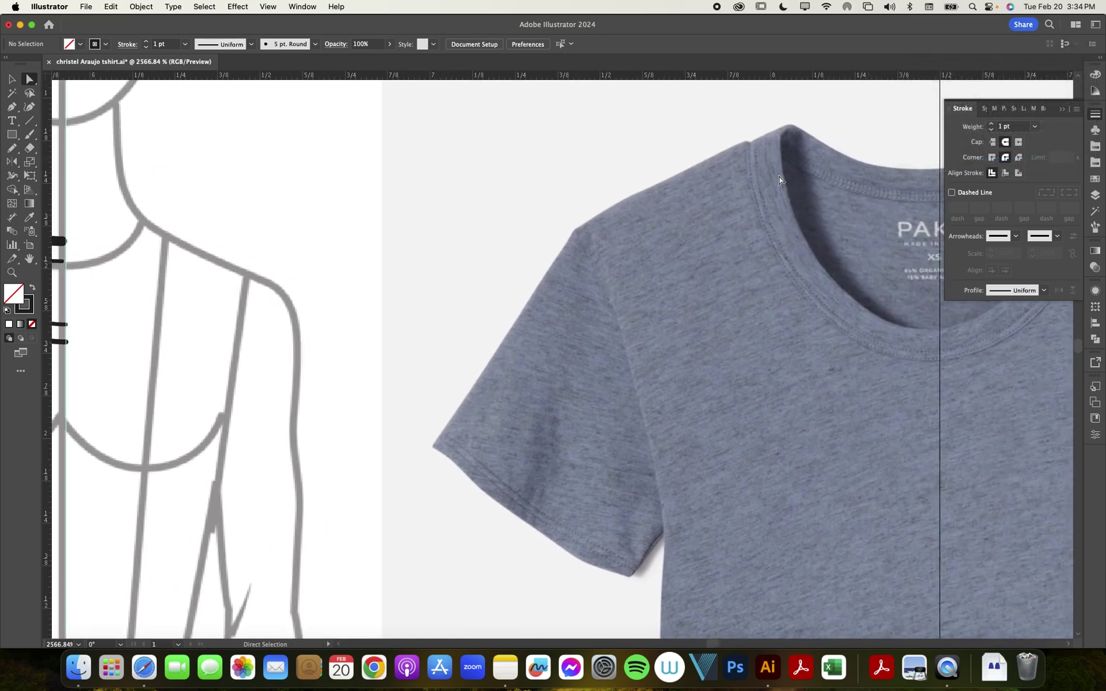
scroll(484, 288, left, 5)
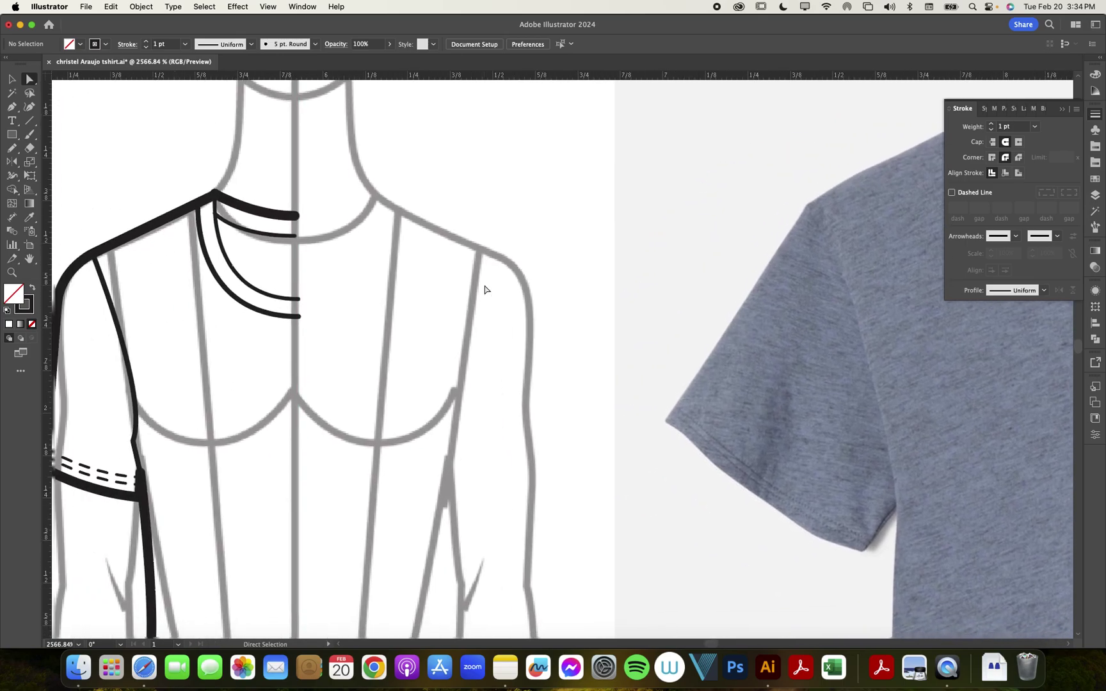
click(242, 285)
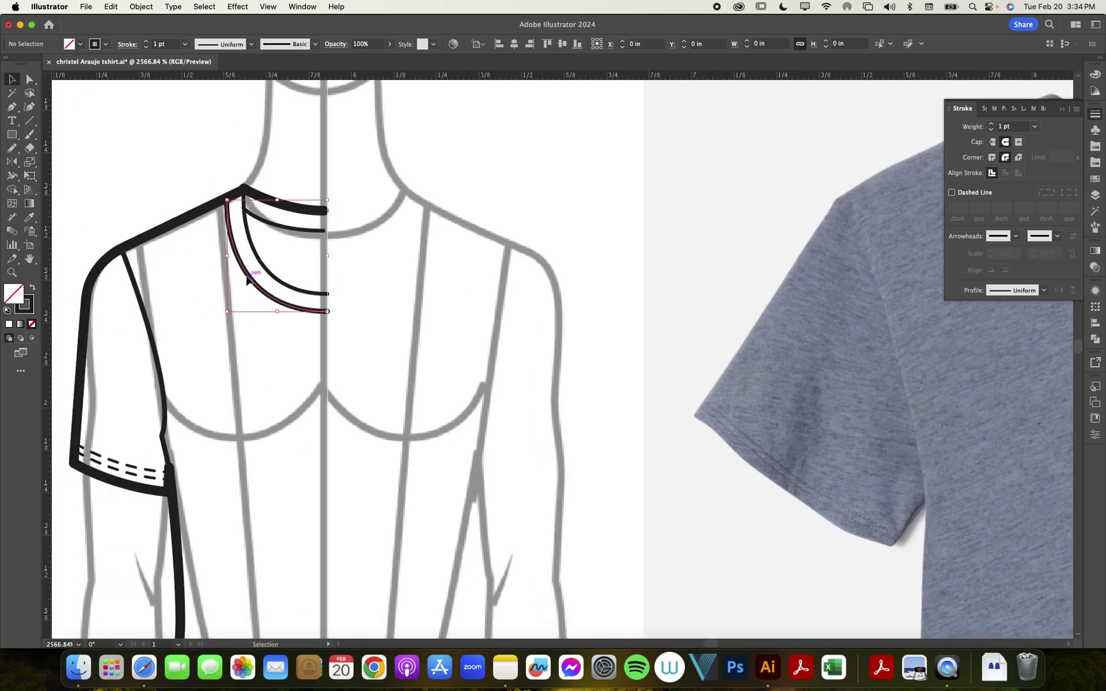
drag(245, 282, 246, 291)
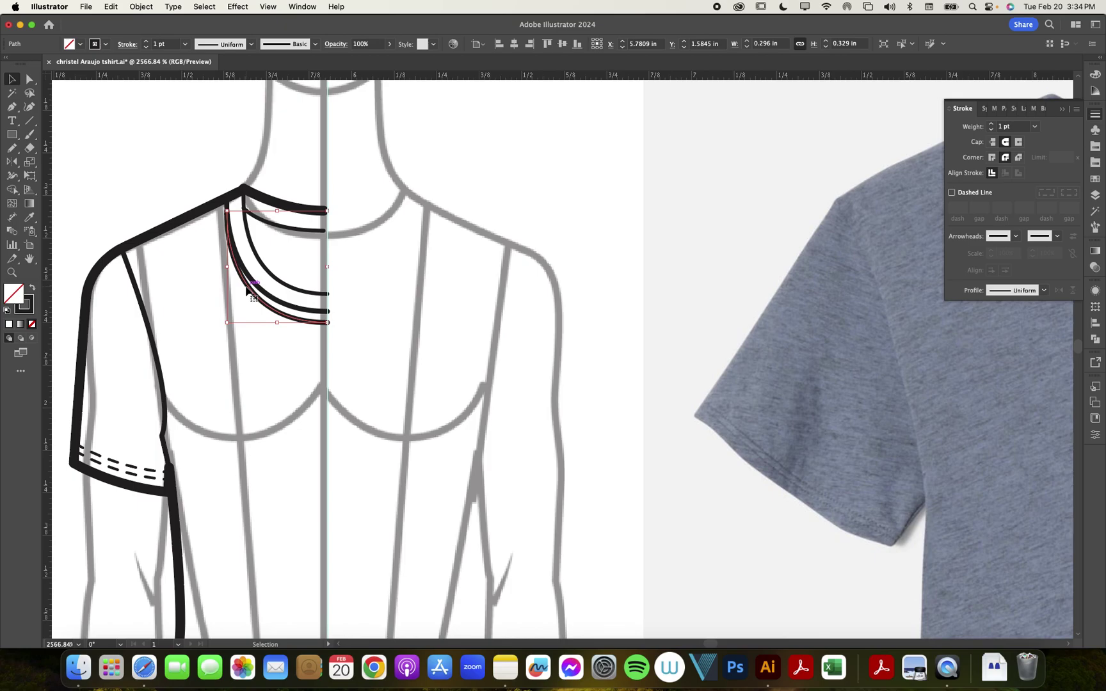
- Move the duplicated neckline curve's upper end onto the shoulder line and lengthen its lower handle to round the curve outward
key(a)
click(228, 212)
drag(227, 212, 218, 208)
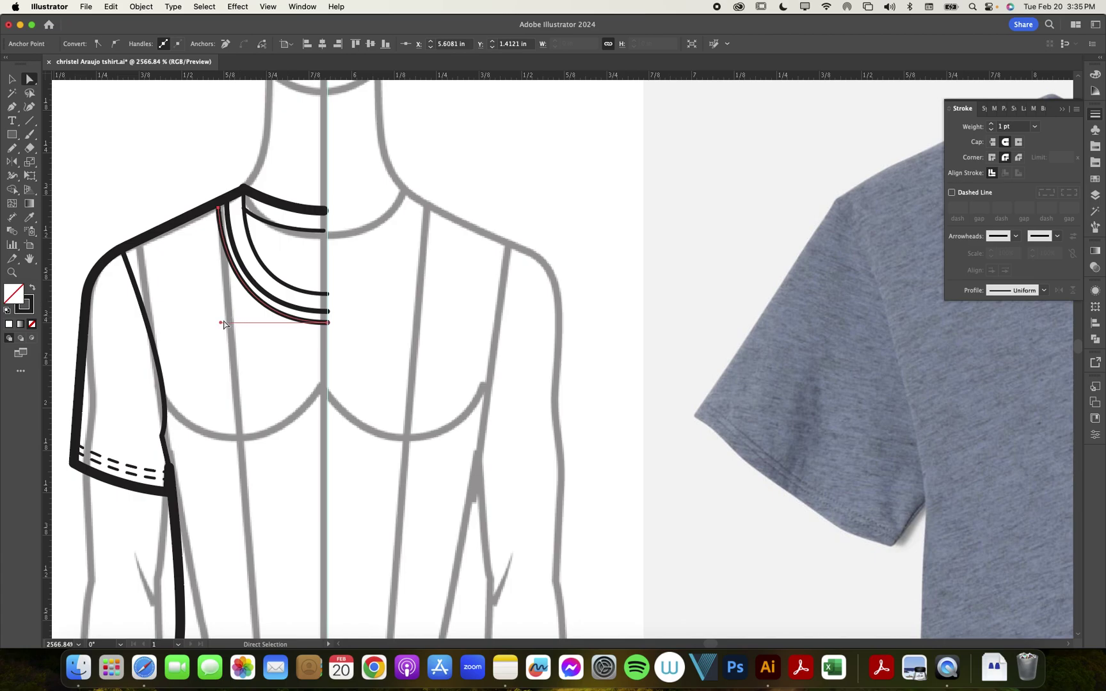
drag(223, 323, 213, 322)
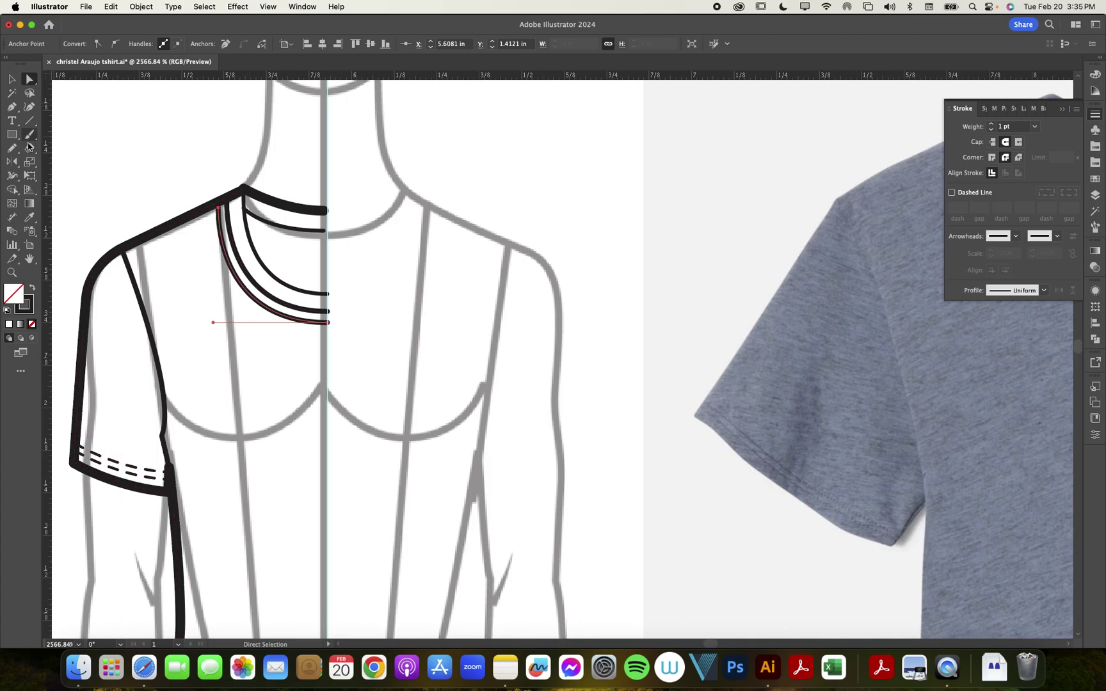
click(28, 218)
click(125, 461)
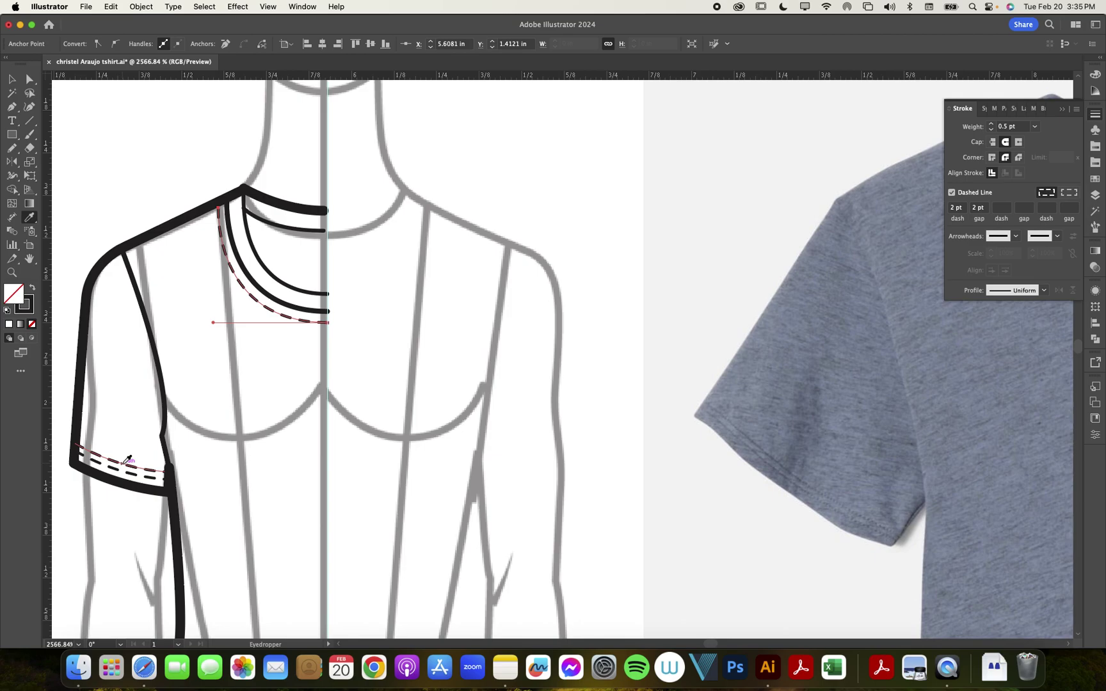
key(super+z)
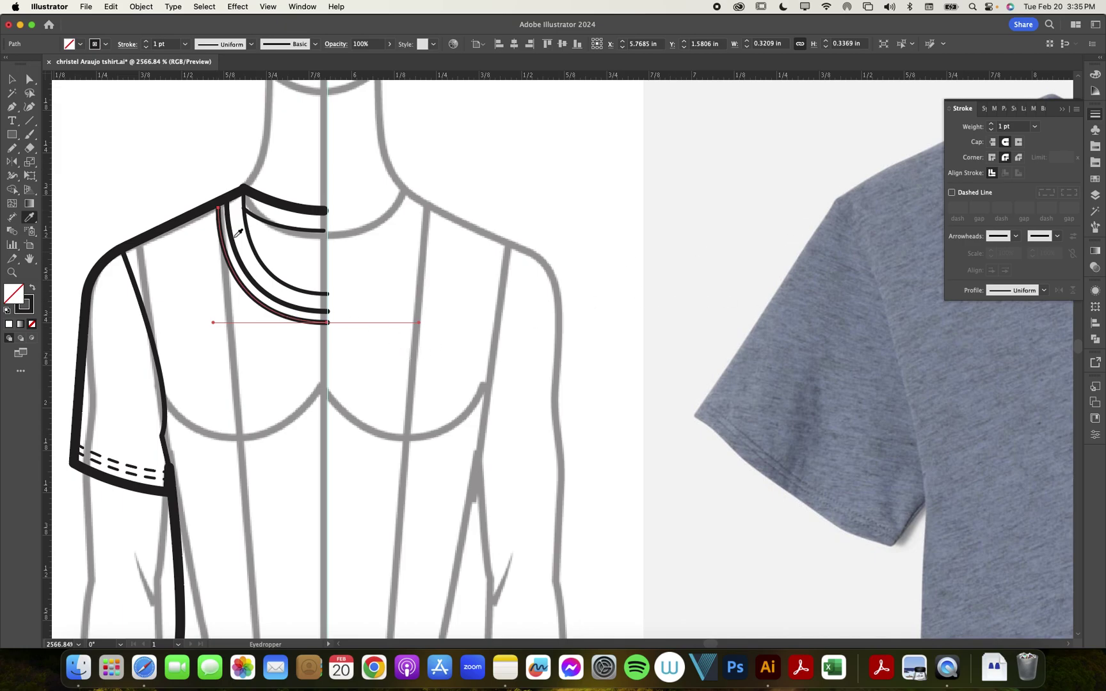
- Apply the sleeve hem stitching's 0.5 pt dashed stroke, 2 pt dash and 2 pt gap, to the outermost neckline curve with the Eyedropper
click(30, 219)
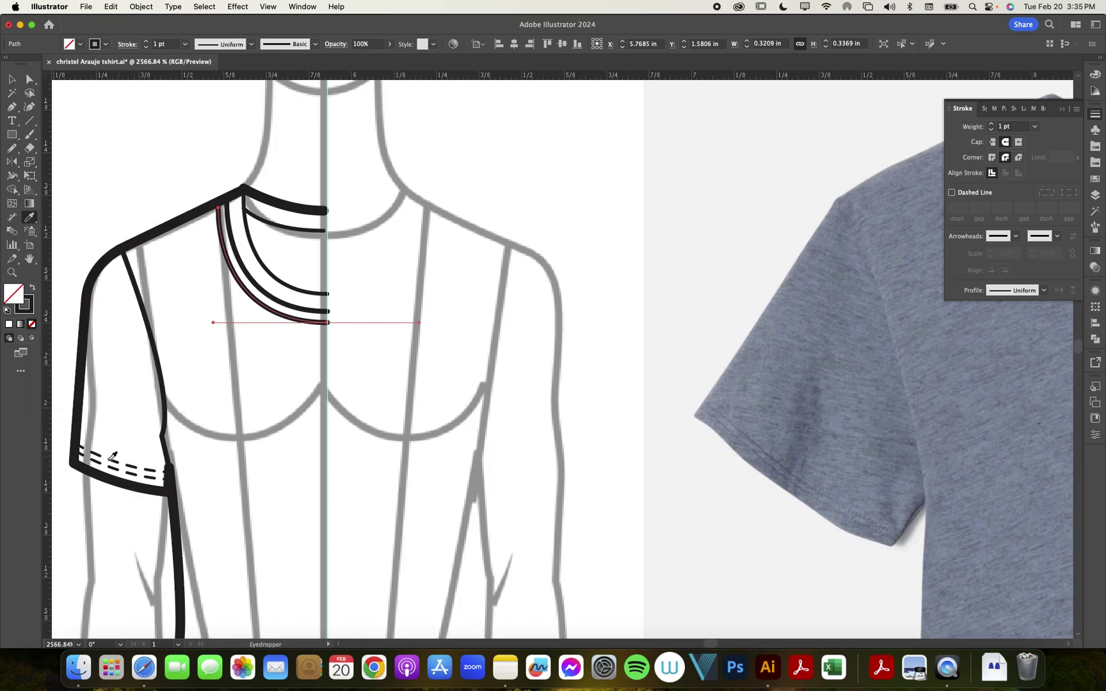
click(114, 458)
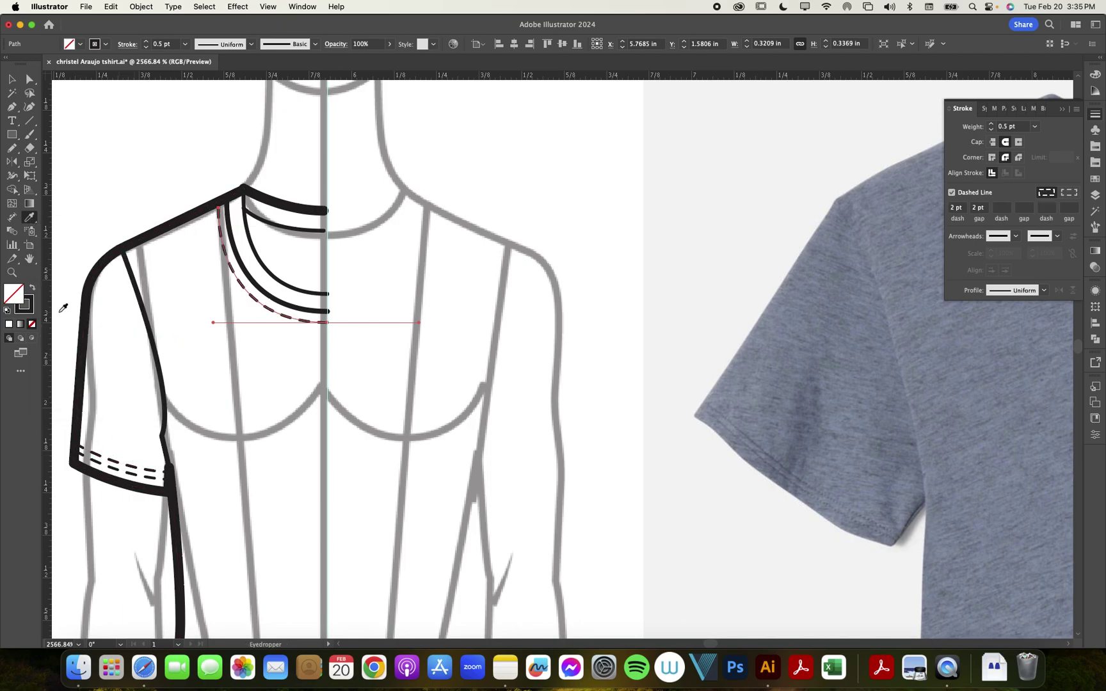
click(87, 300)
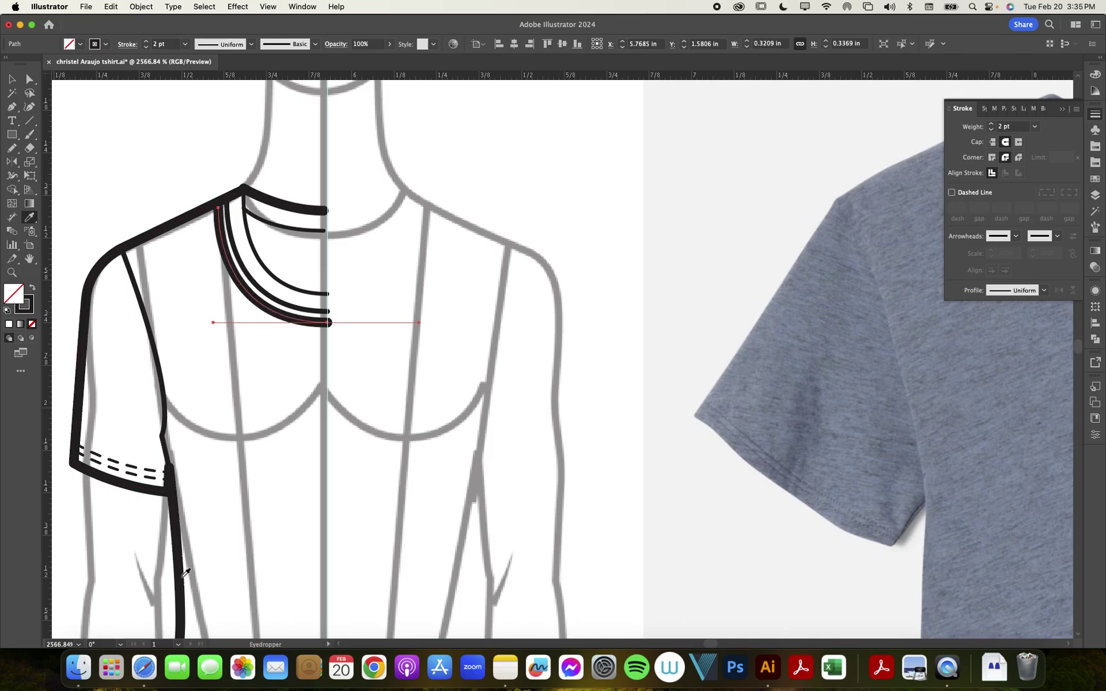
click(123, 459)
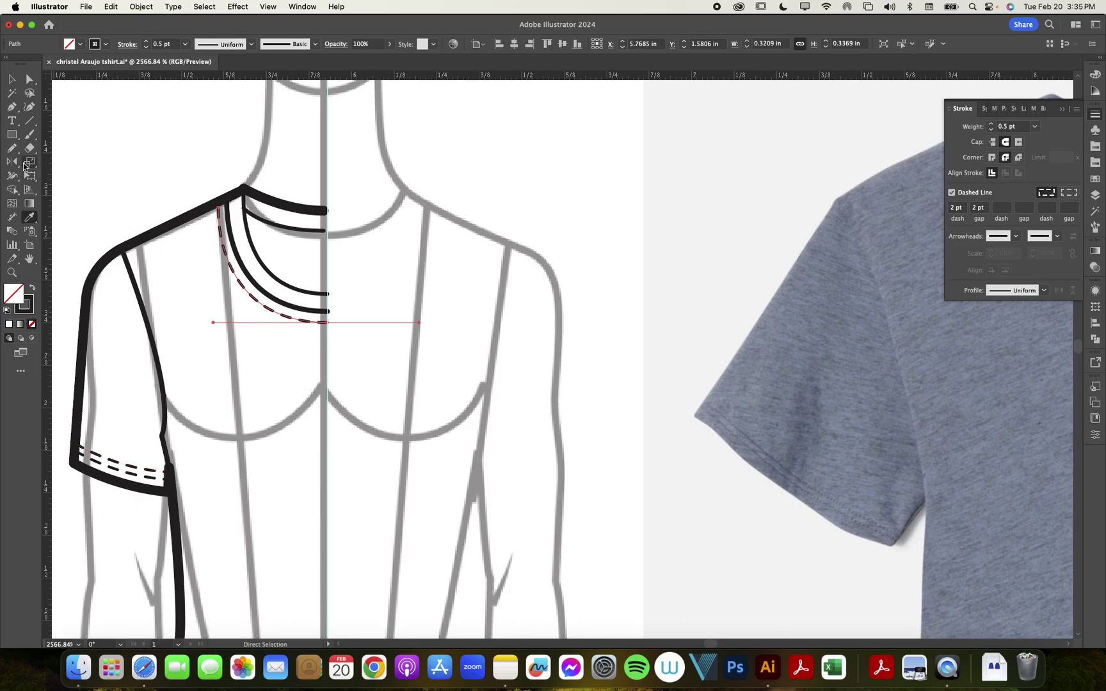
click(11, 79)
click(174, 193)
- Draw a curved fold path about 0.13 in wide and 0.57 in high from the side seam just below the sleeve to below the waistline
scroll(173, 192, down, 3)
scroll(173, 193, down, 2)
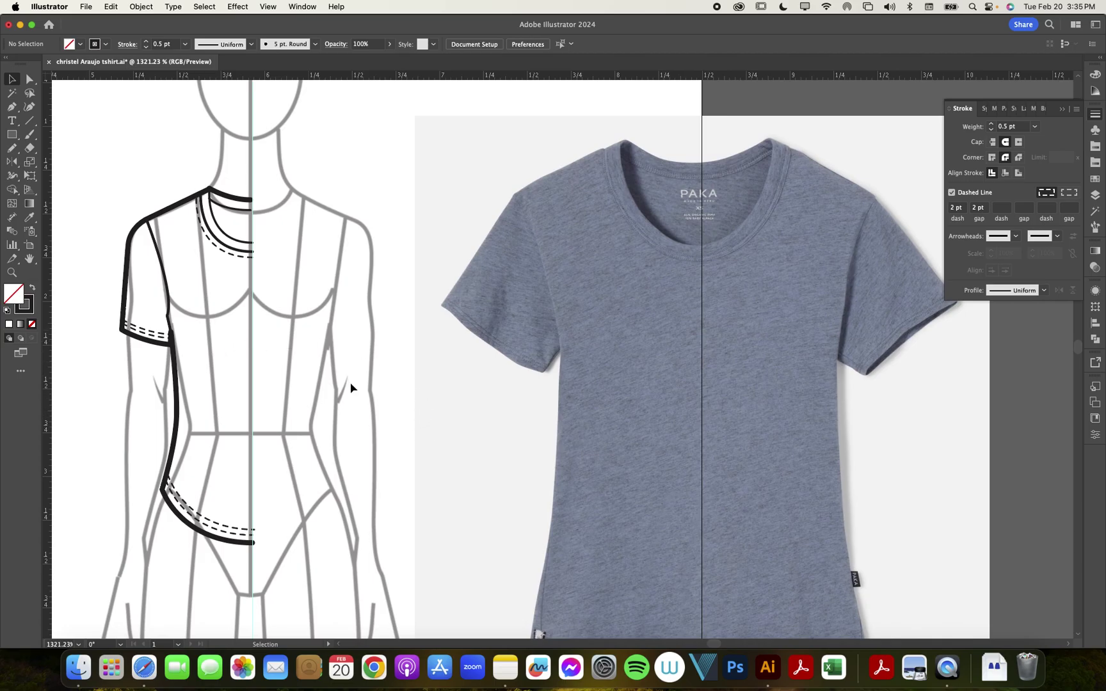
scroll(228, 353, up, 5)
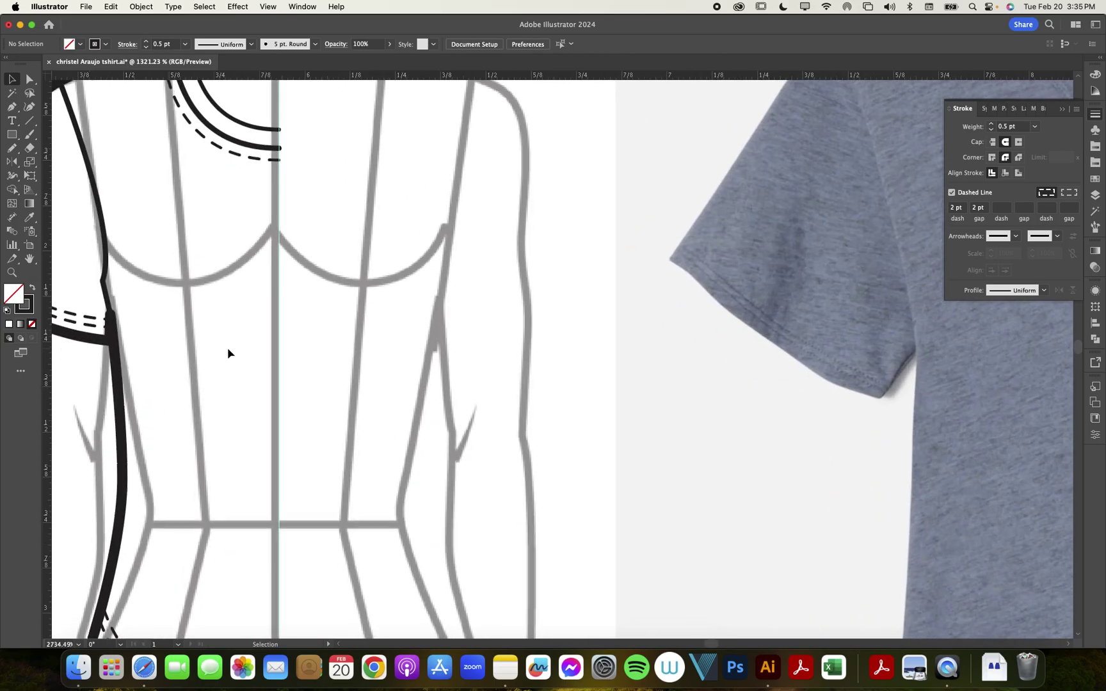
scroll(228, 353, down, 2)
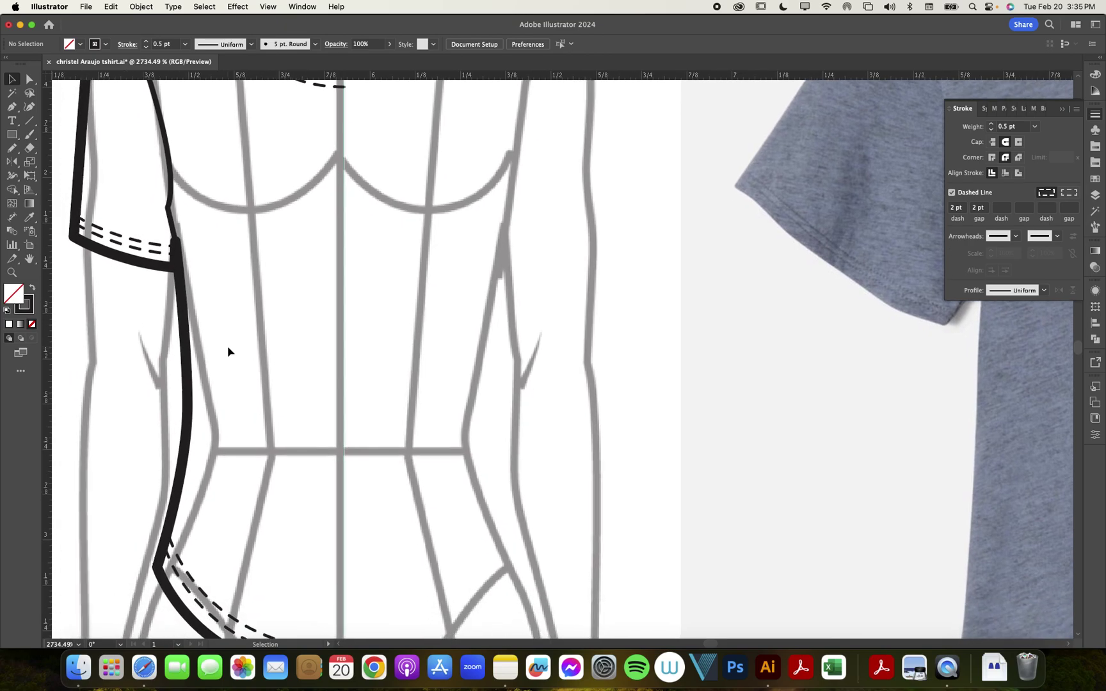
key(p)
click(179, 277)
drag(227, 484, 283, 571)
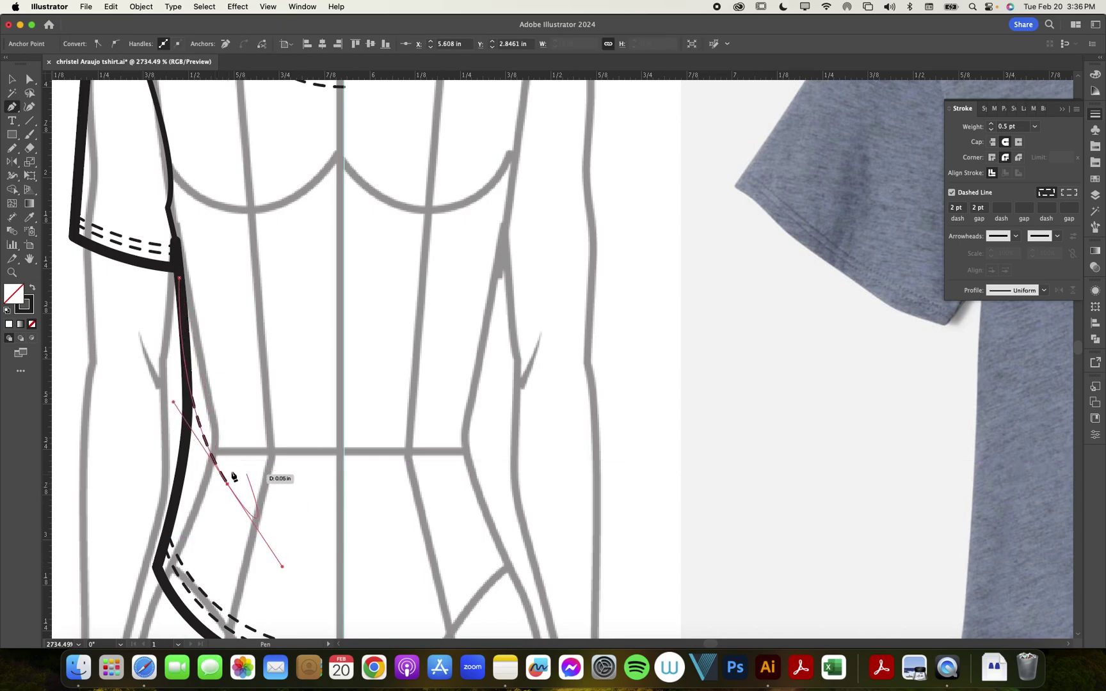
- Turn off the dashes on the side fold path and remove its stroke colour
click(962, 199)
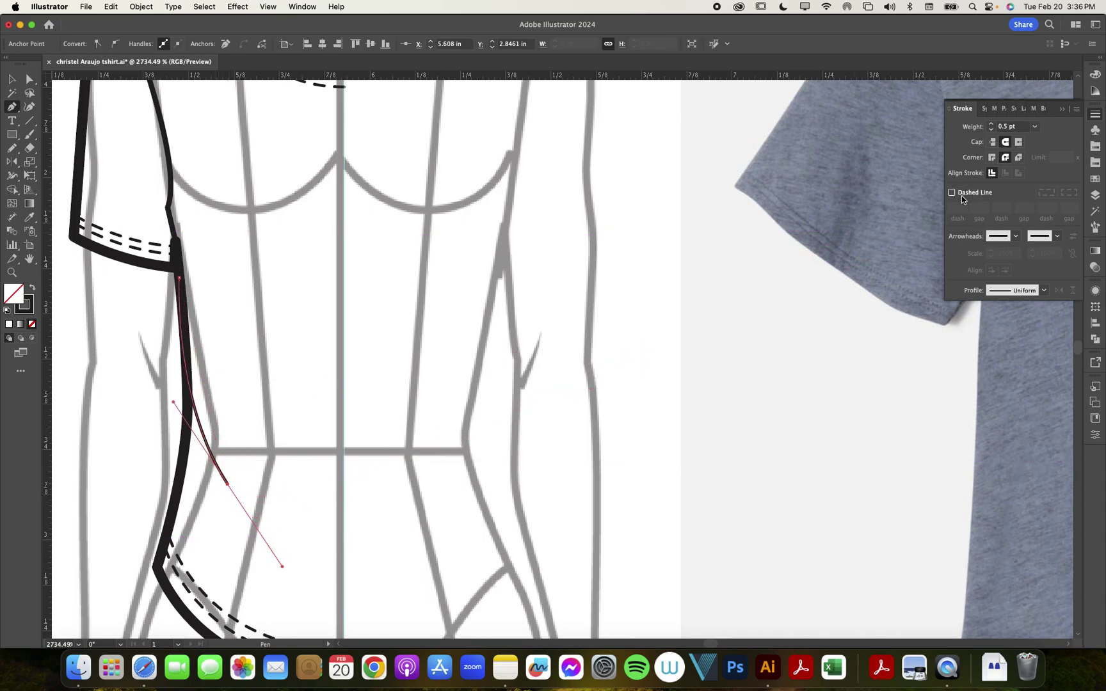
click(30, 305)
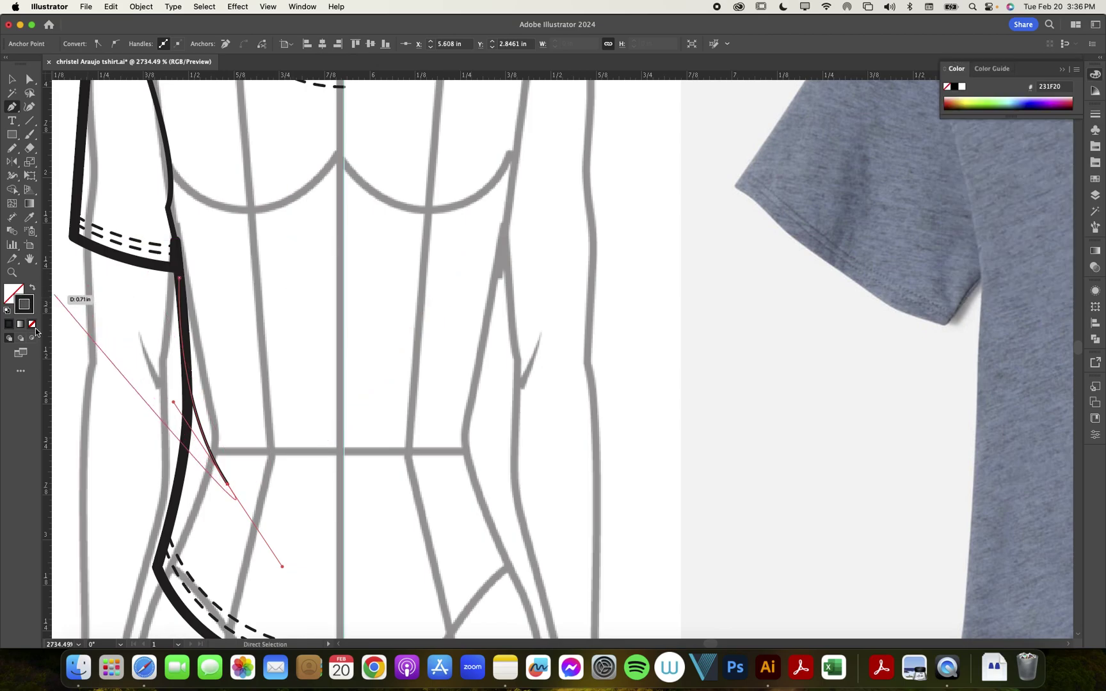
click(32, 324)
- Fill the side fold path with the fourth-darkest swatch of the Grays group
click(18, 293)
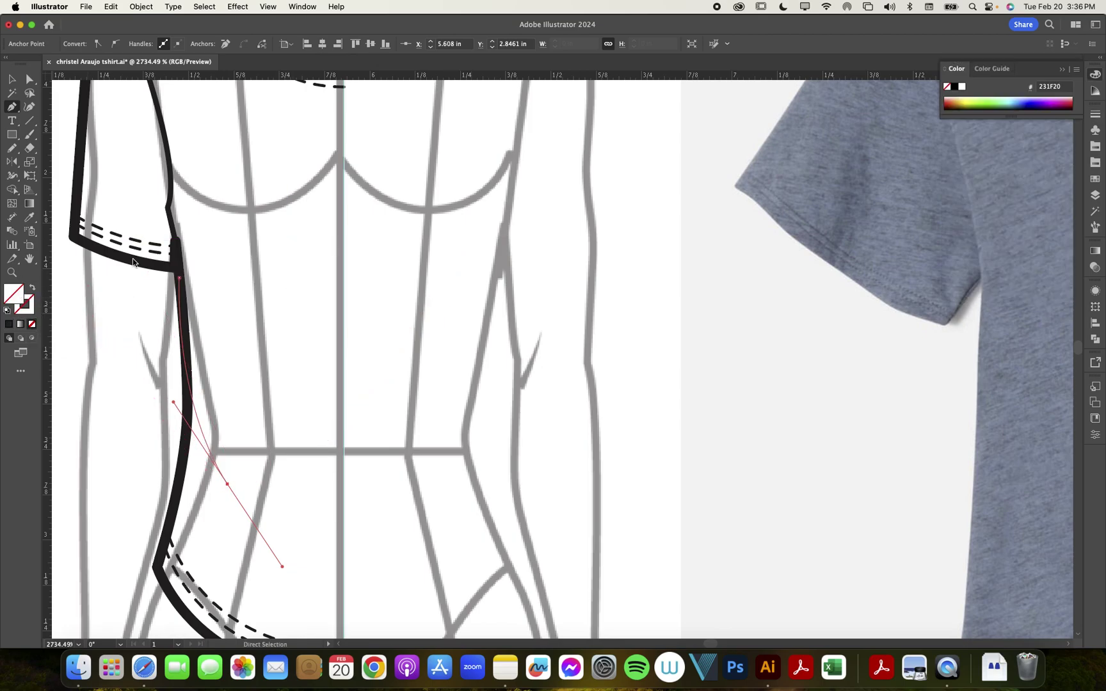
click(1092, 182)
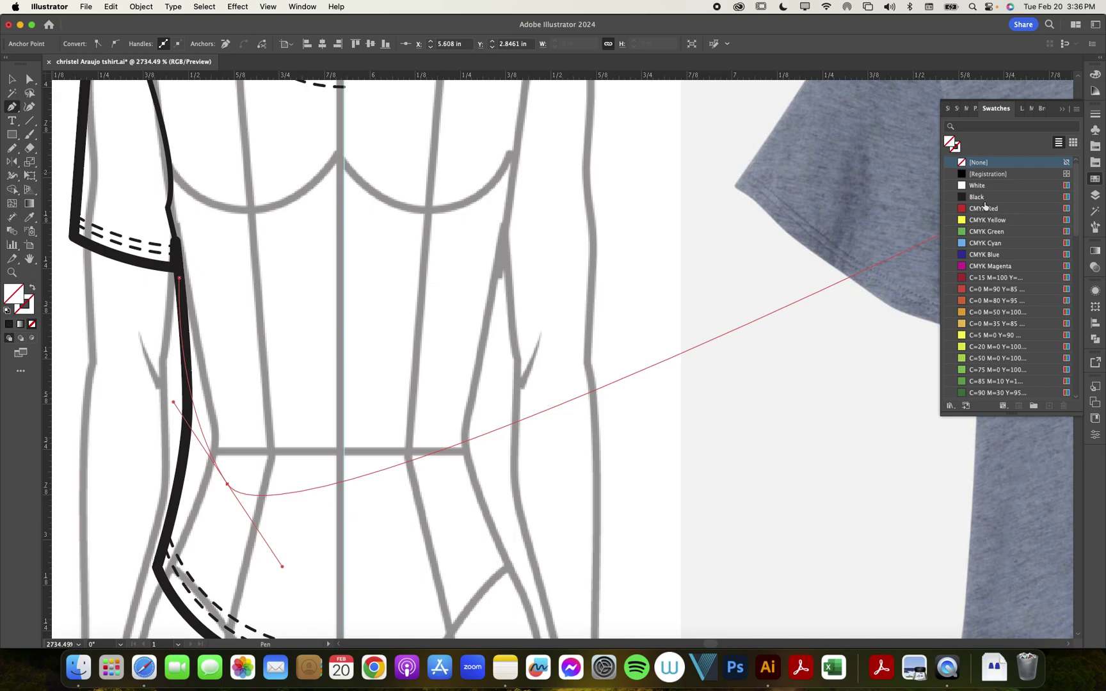
scroll(983, 291, down, 5)
click(981, 233)
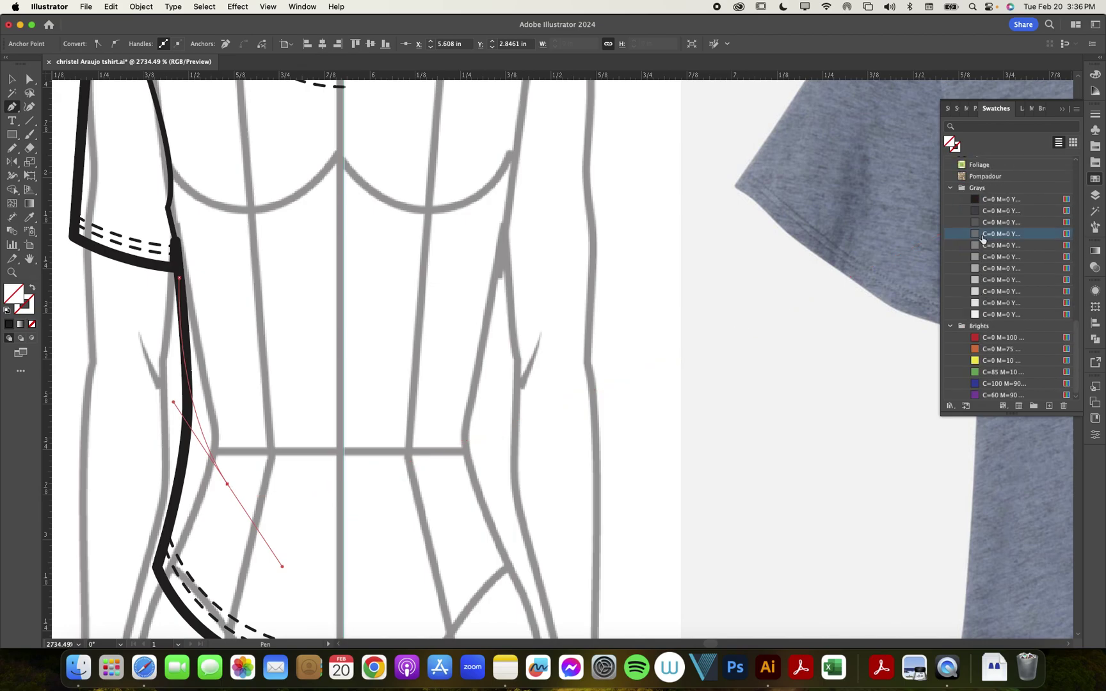
- Set the gray side fold shape's blending mode to Multiply and deselect it
click(12, 79)
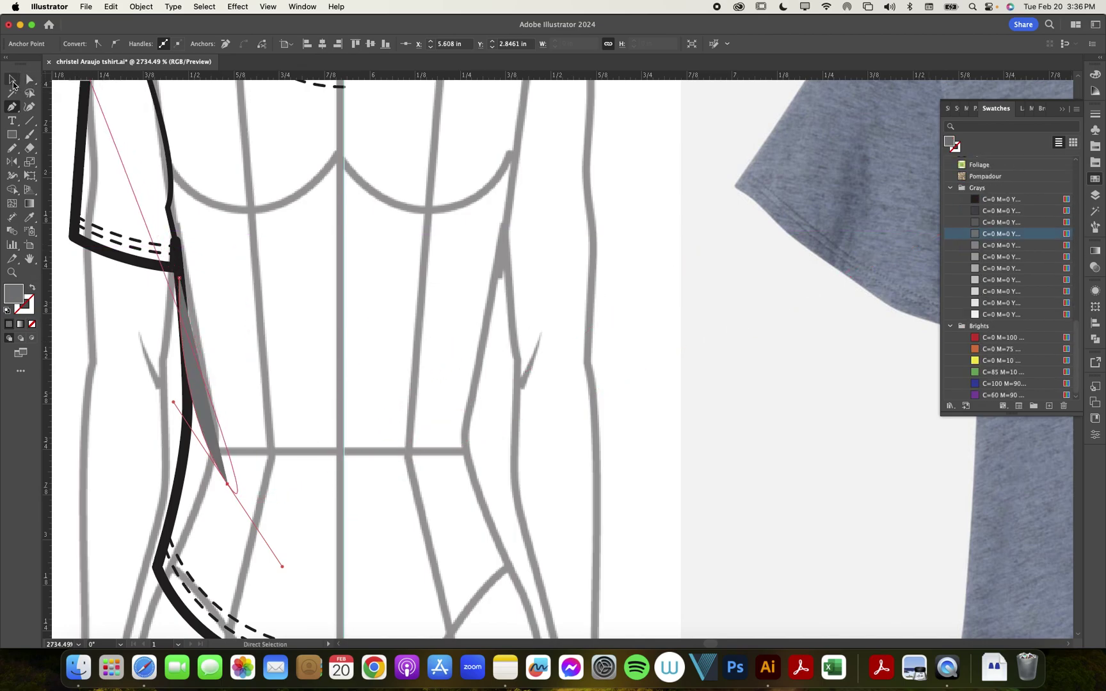
click(190, 350)
scroll(190, 350, down, 2)
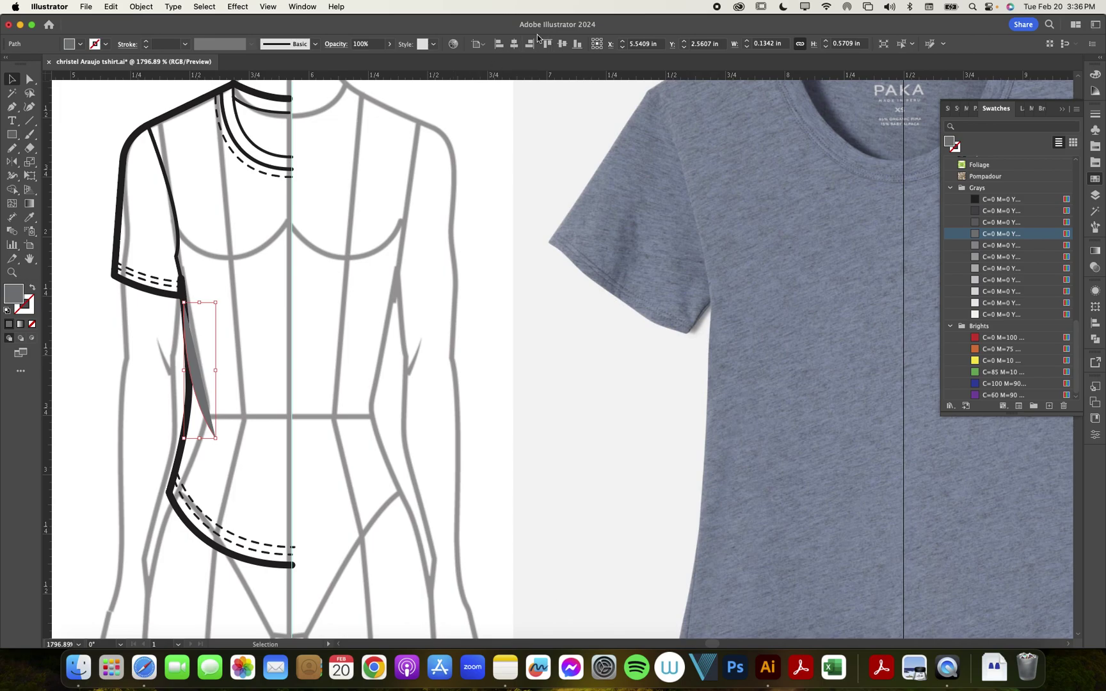
click(343, 46)
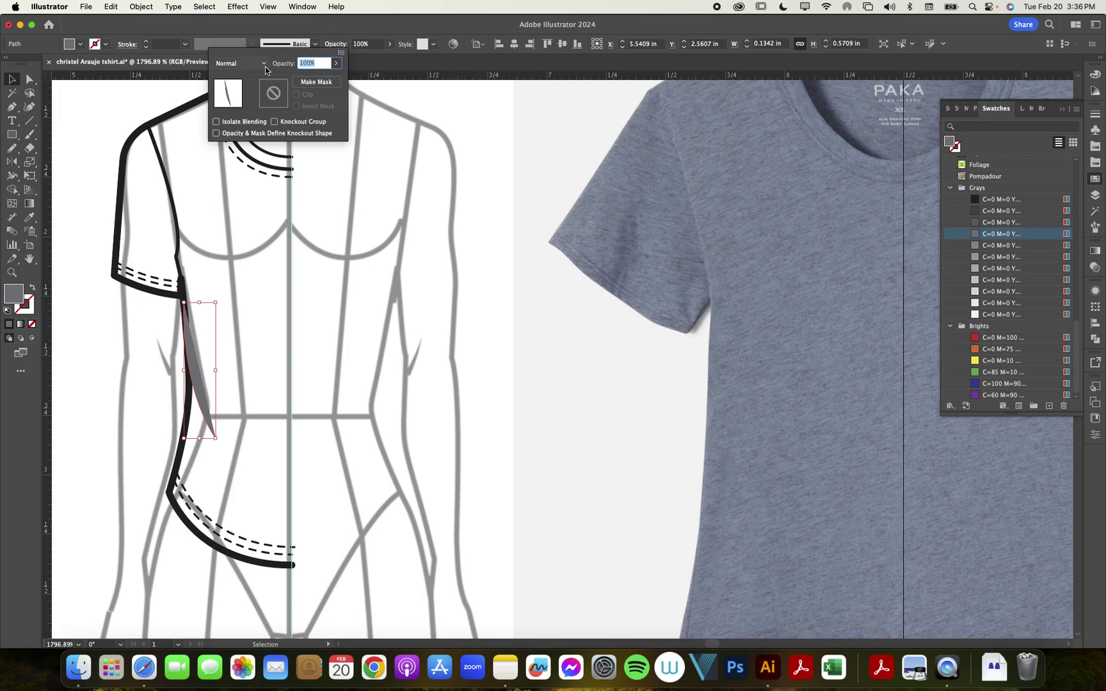
click(242, 63)
click(254, 104)
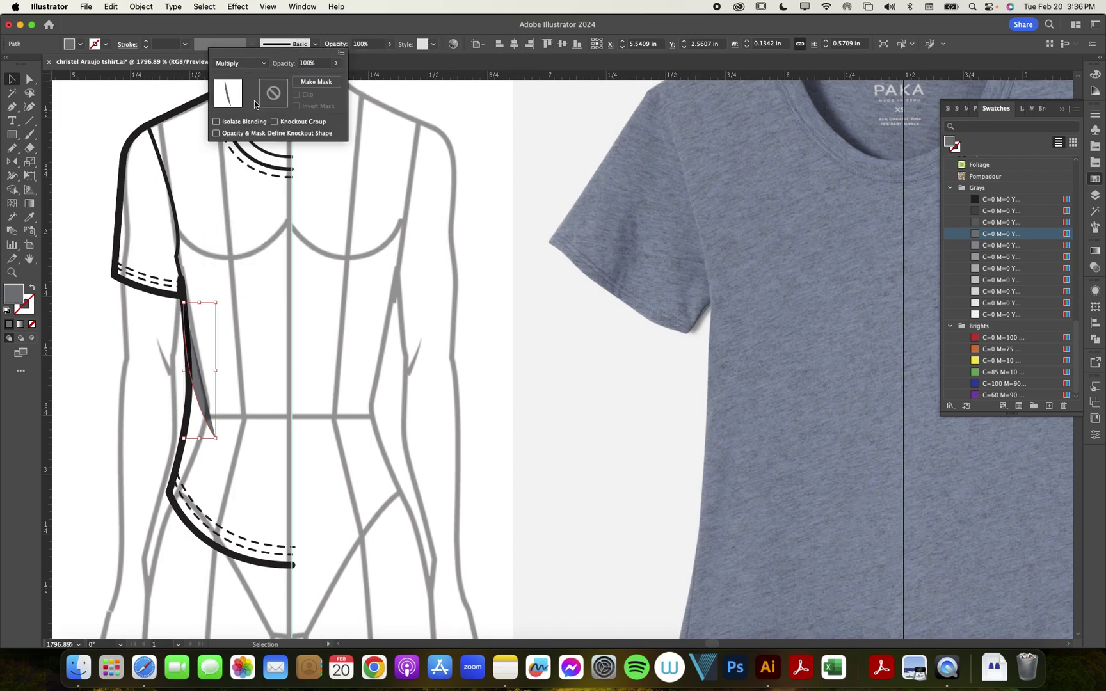
click(340, 282)
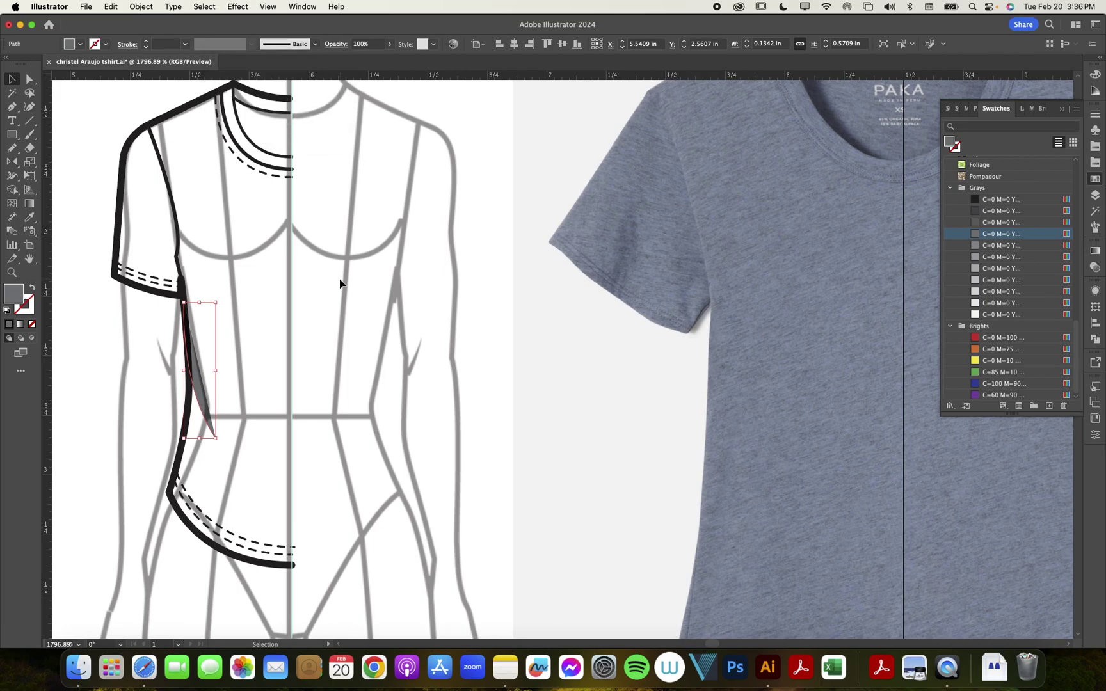
click(361, 414)
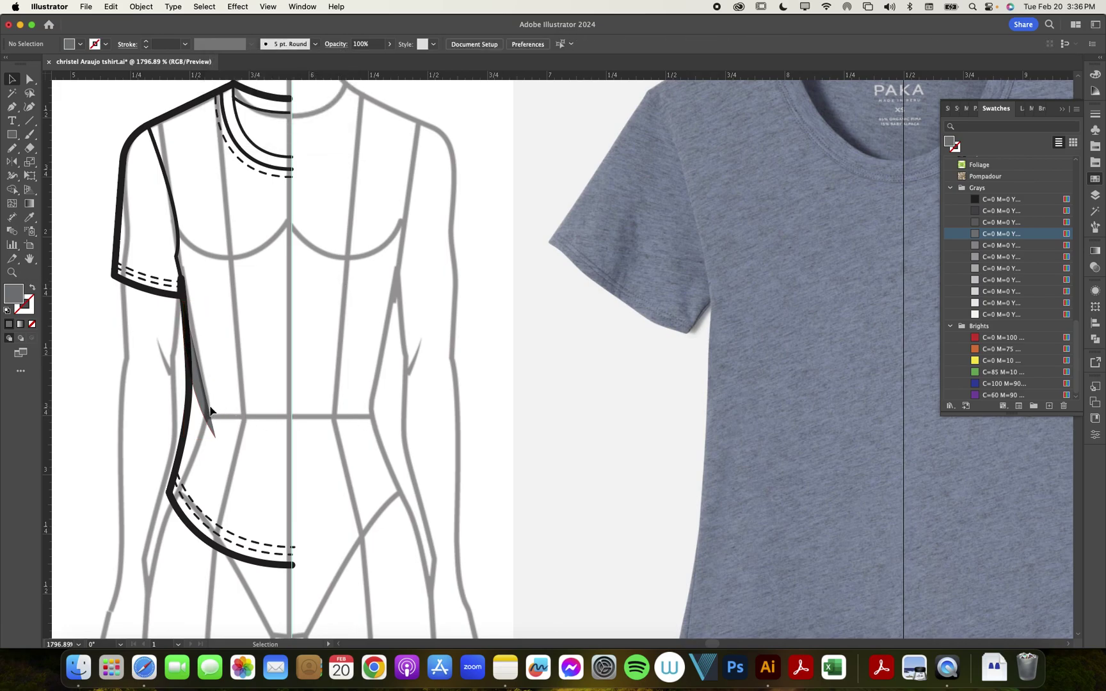
- Select all paths of the half T-shirt front, including the topstitching and fold shading
scroll(211, 412, up, 2)
scroll(211, 411, down, 4)
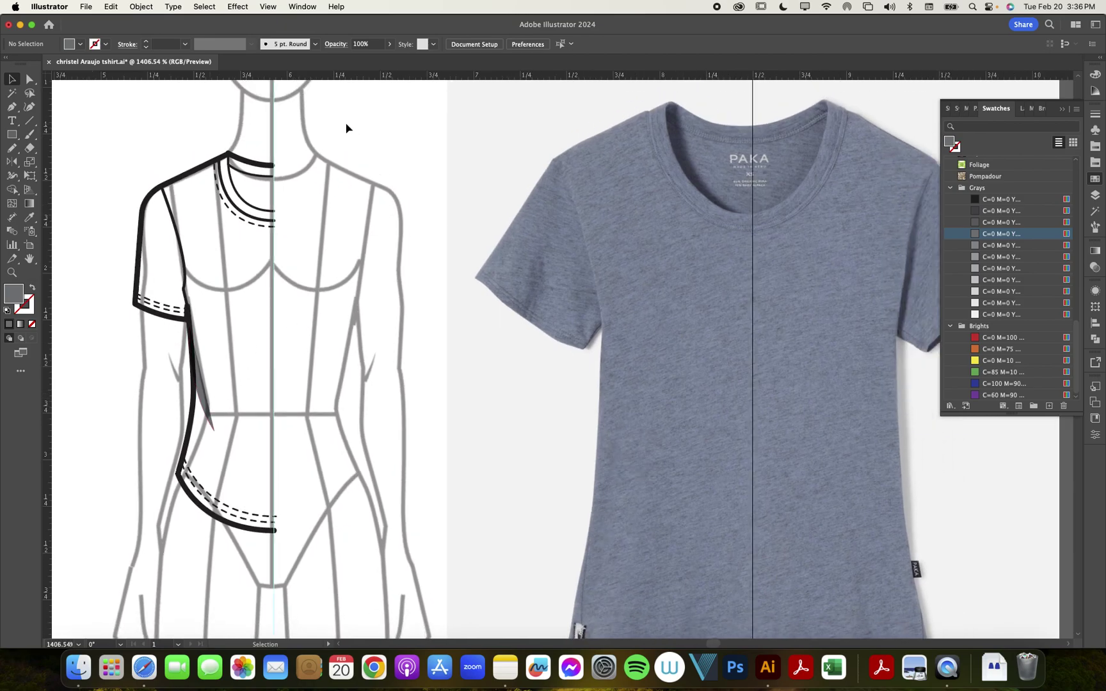
mouse_move(303, 103)
mouse_down()
mouse_move(153, 543)
mouse_move(126, 537)
mouse_move(128, 549)
mouse_up()
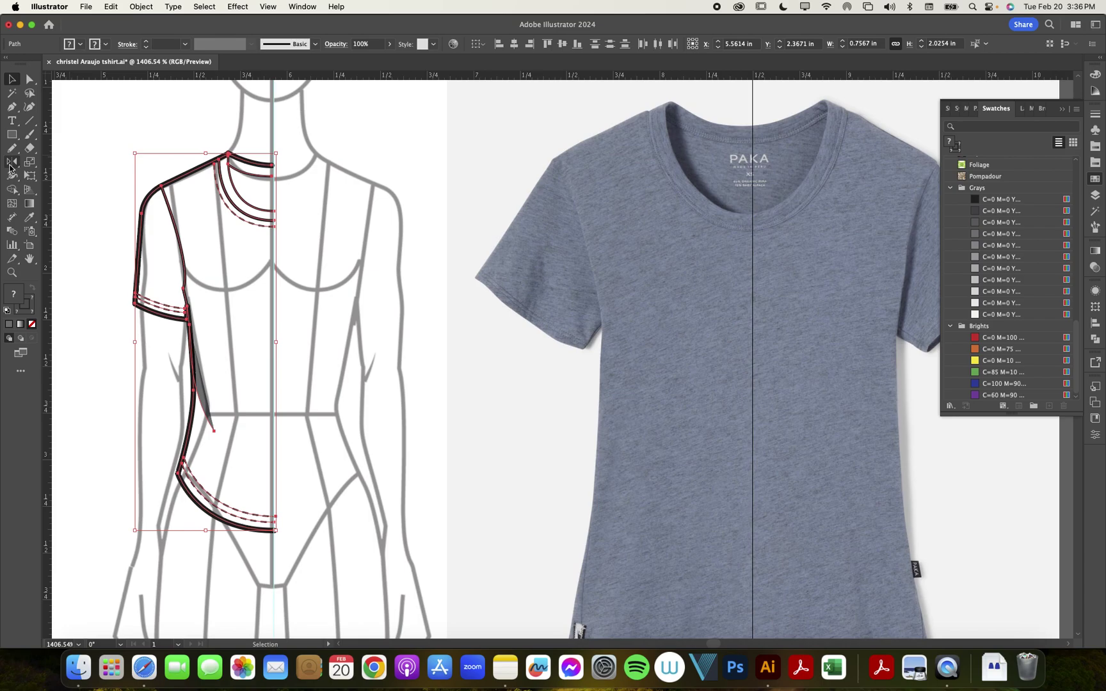
- Try to reflect a copy of the half front about the vertical axis and shift it toward the other side of the croquis
drag(9, 163, 41, 174)
key(r)
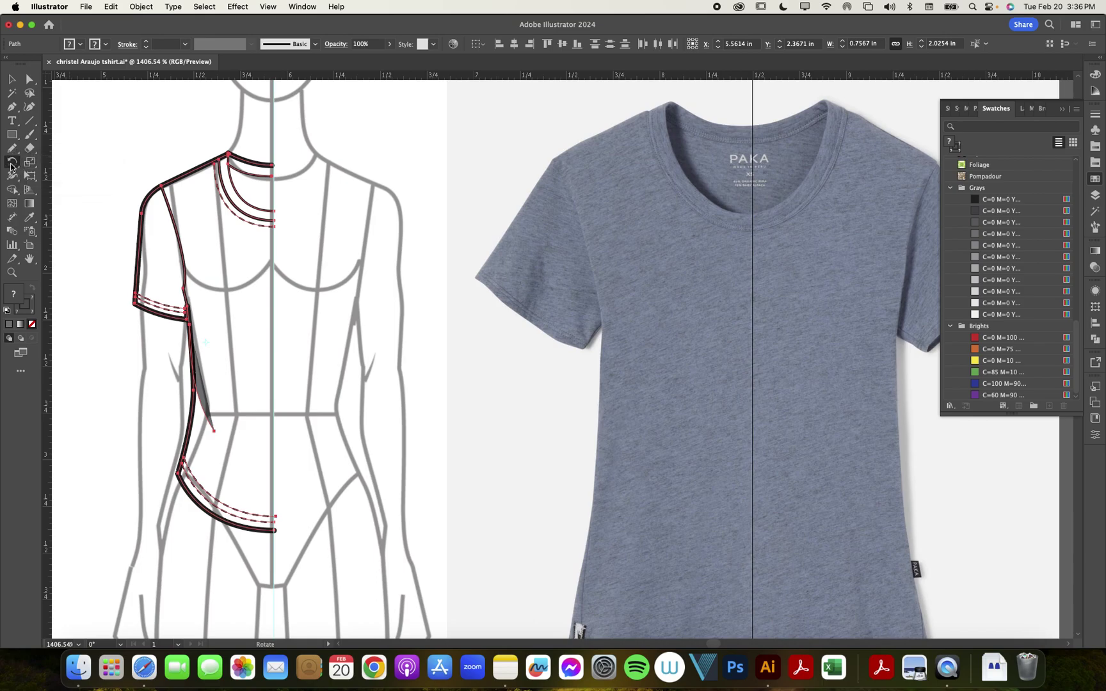
drag(11, 167, 43, 179)
click(14, 165)
double_click(14, 165)
click(432, 232)
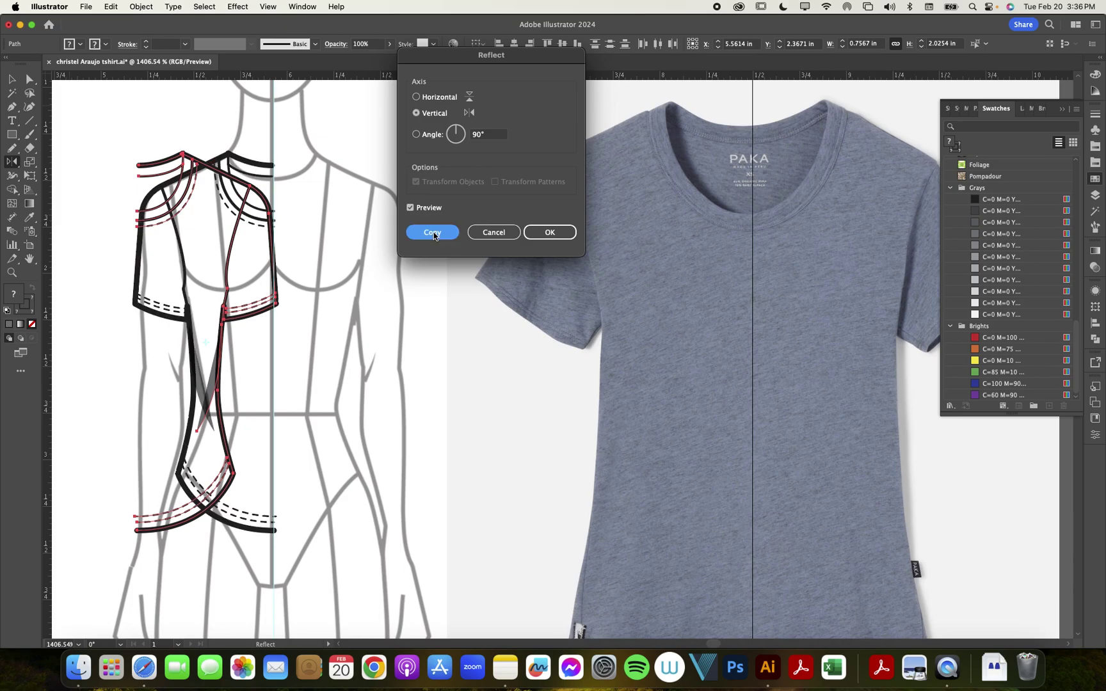
key(v)
drag(193, 165, 300, 169)
key(super+z)
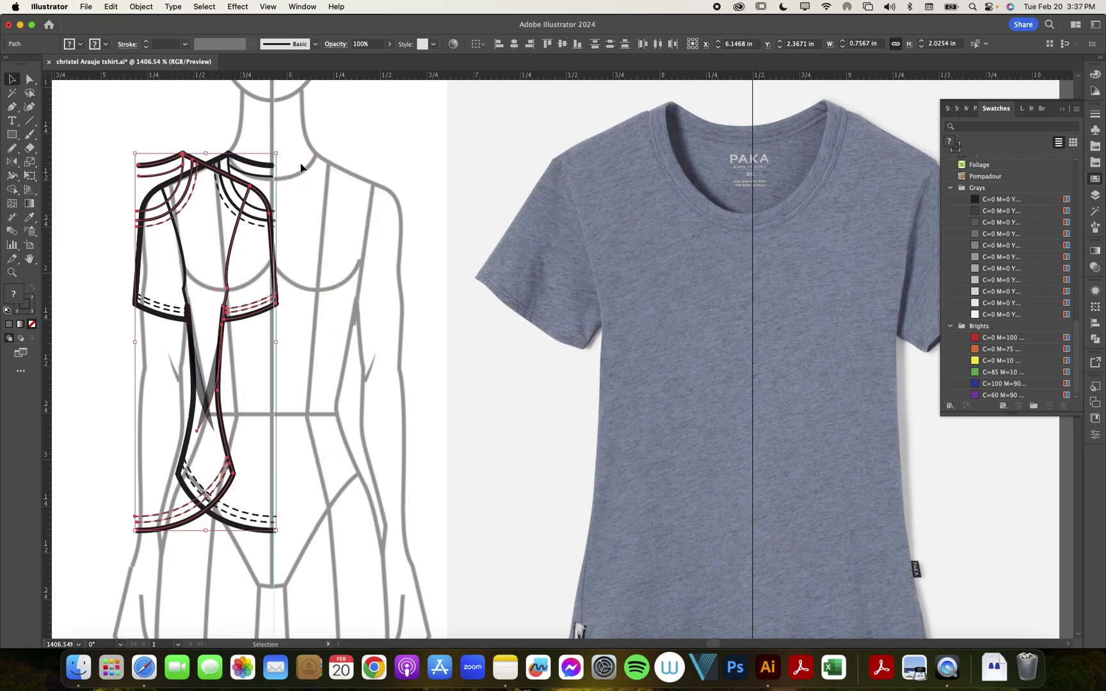
key(super+z)
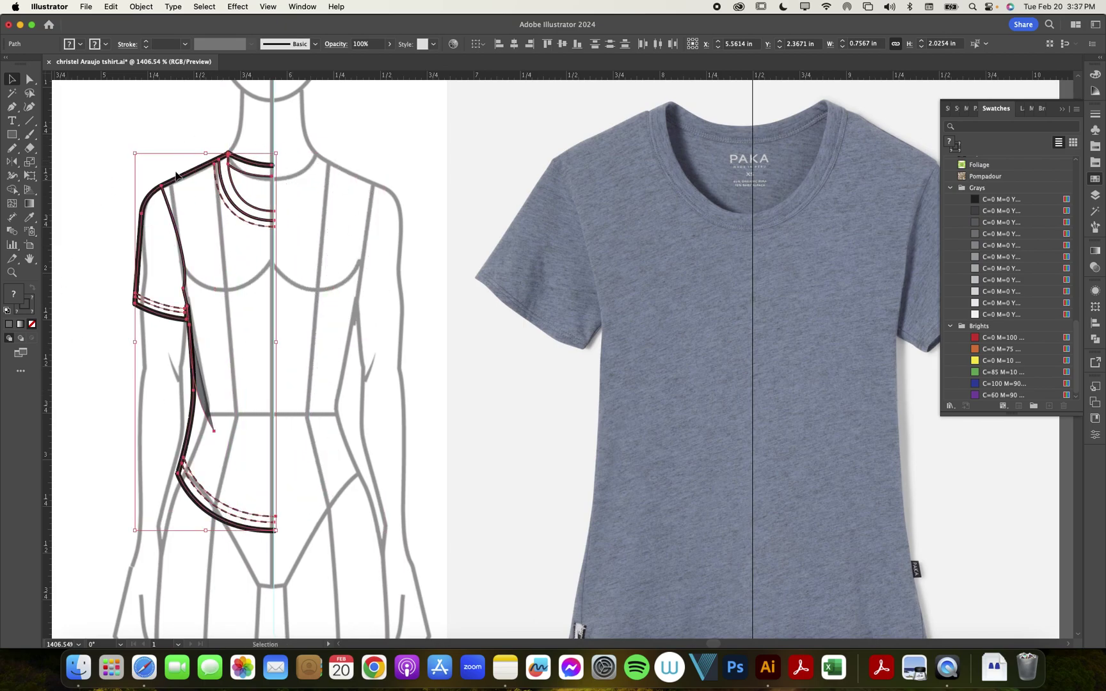
- Reflect a copy of the half front about the vertical axis and move it across so both halves meet at the center front
double_click(12, 162)
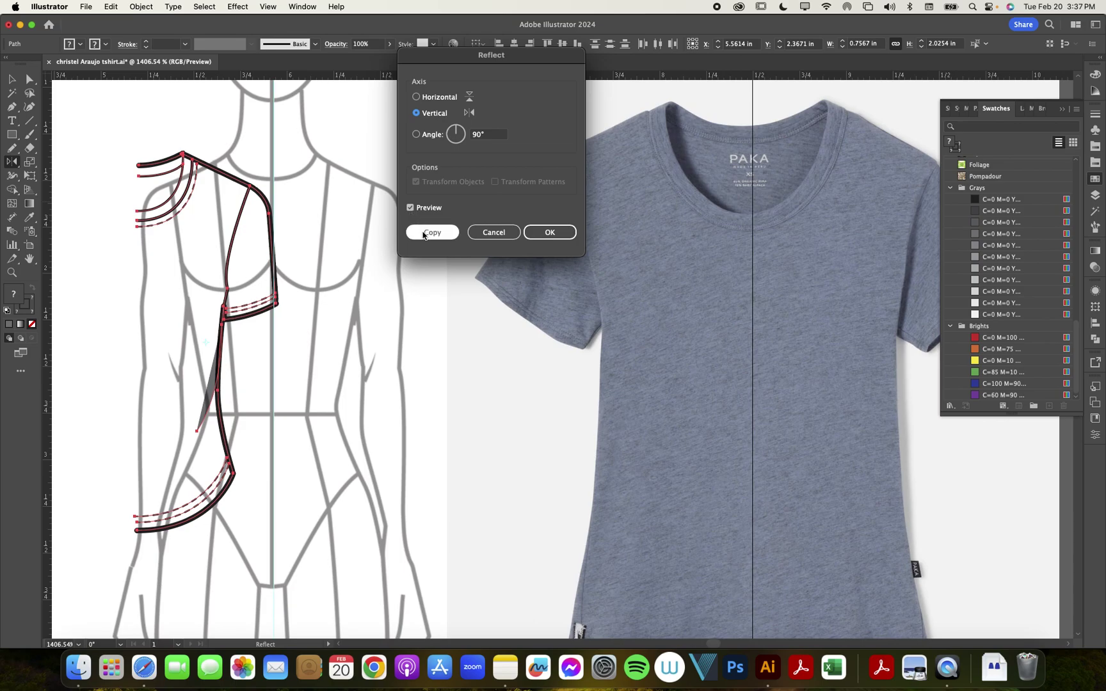
click(432, 232)
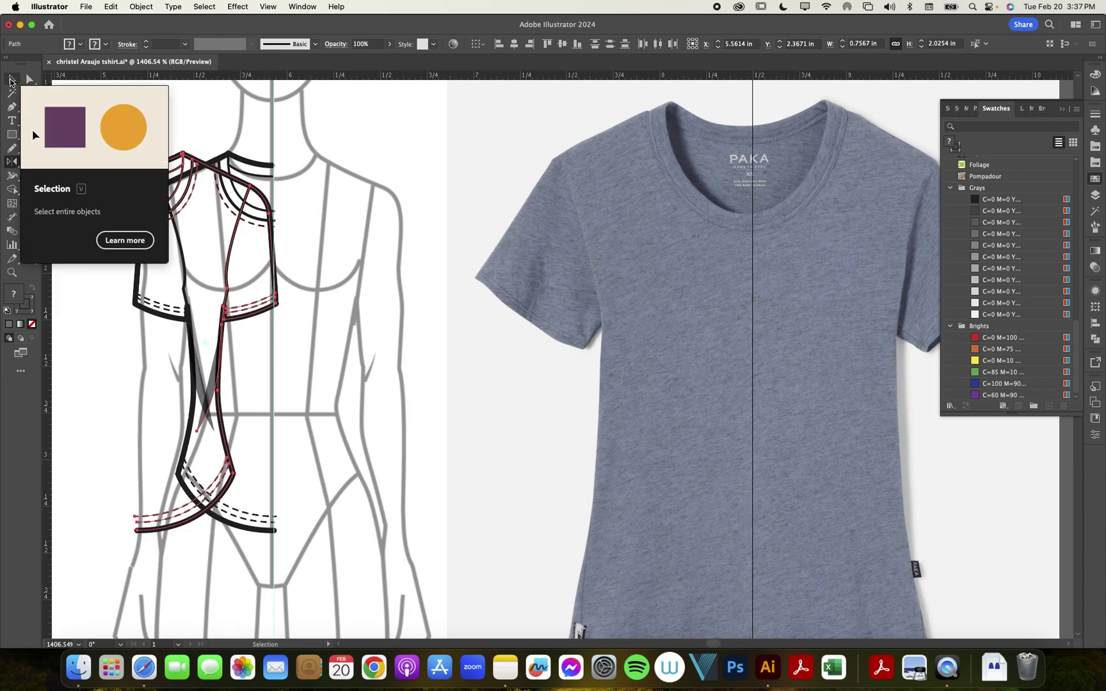
click(11, 79)
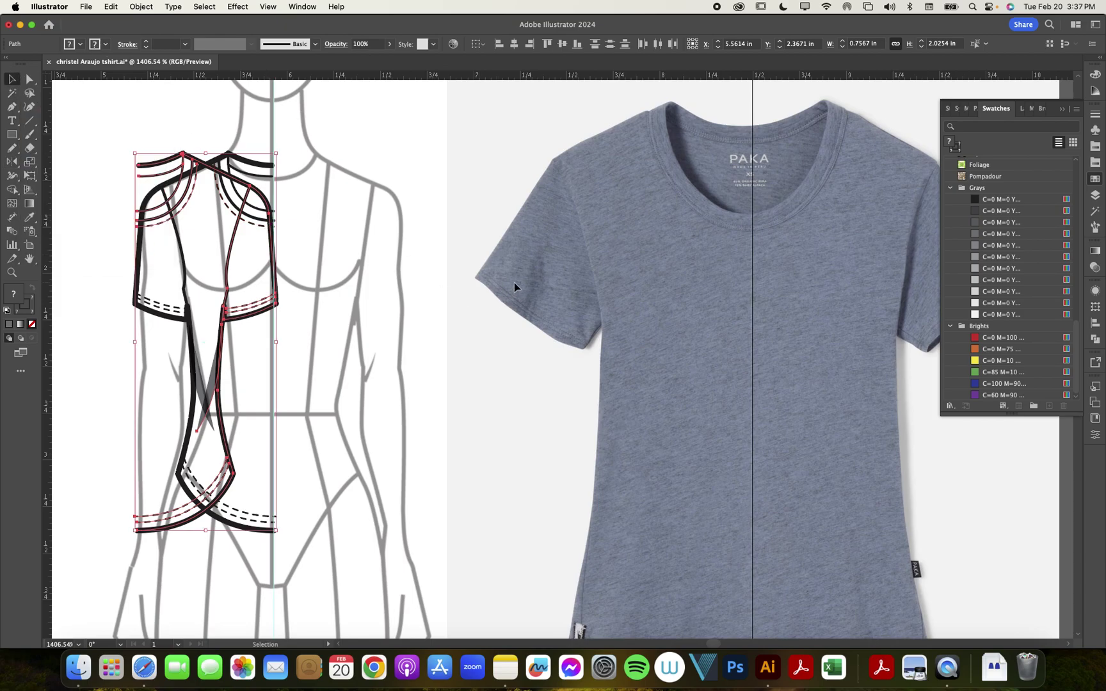
shift+click(247, 187)
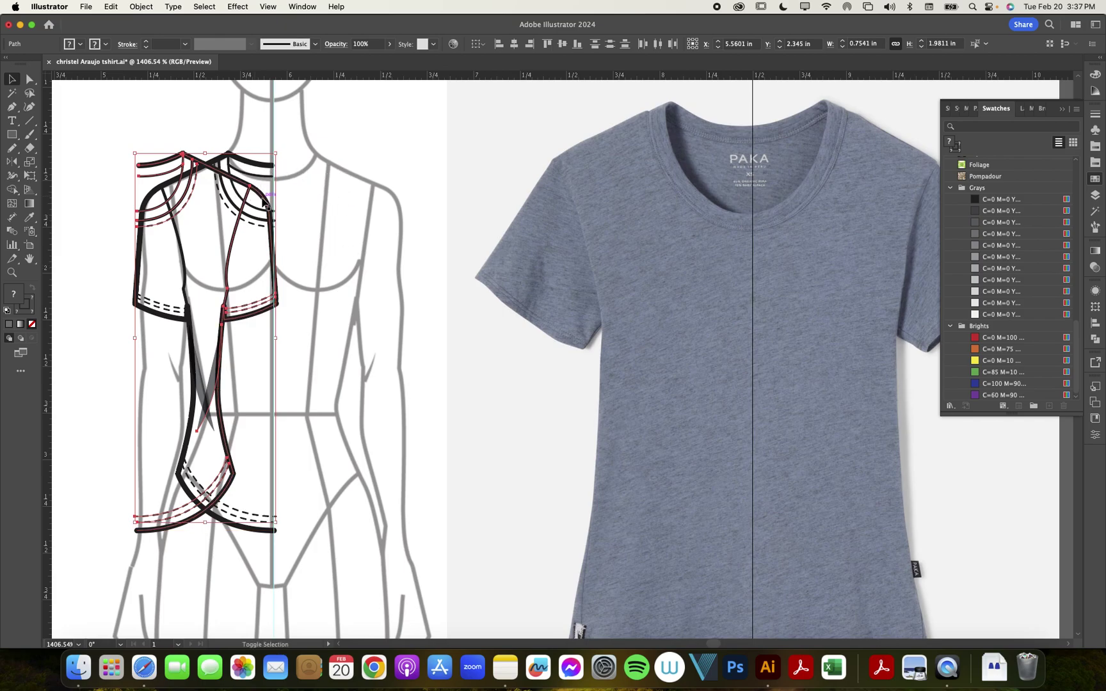
drag(248, 186, 378, 190)
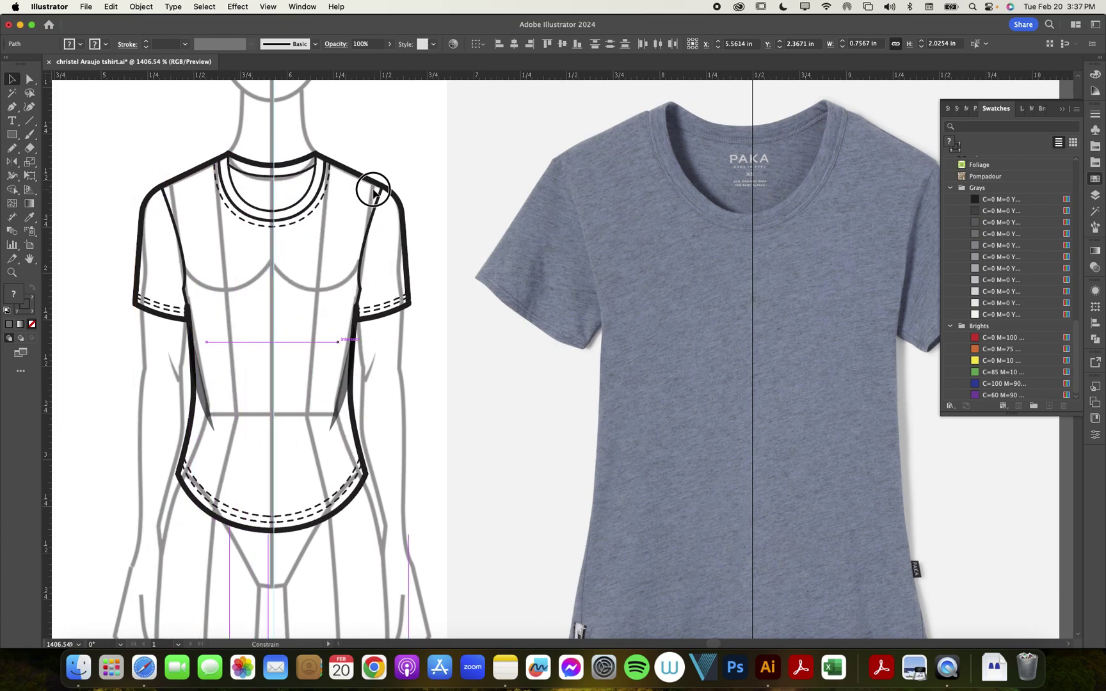
click(427, 179)
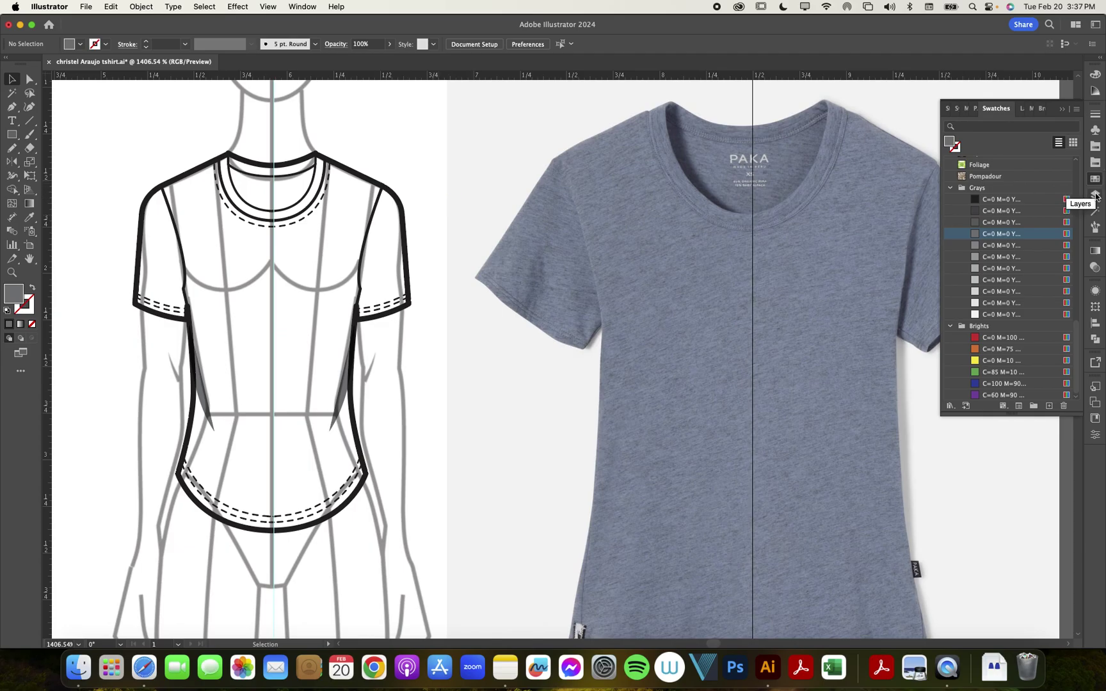
- Hide Layer 1, which holds the croquis and the reference photo
click(1096, 195)
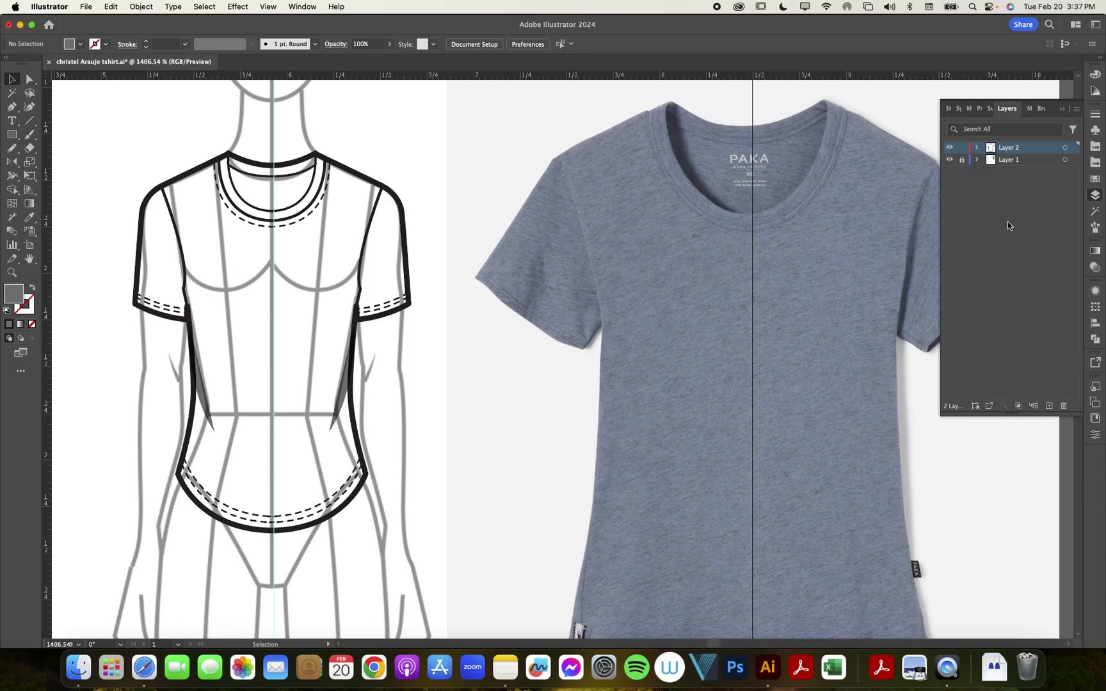
click(950, 160)
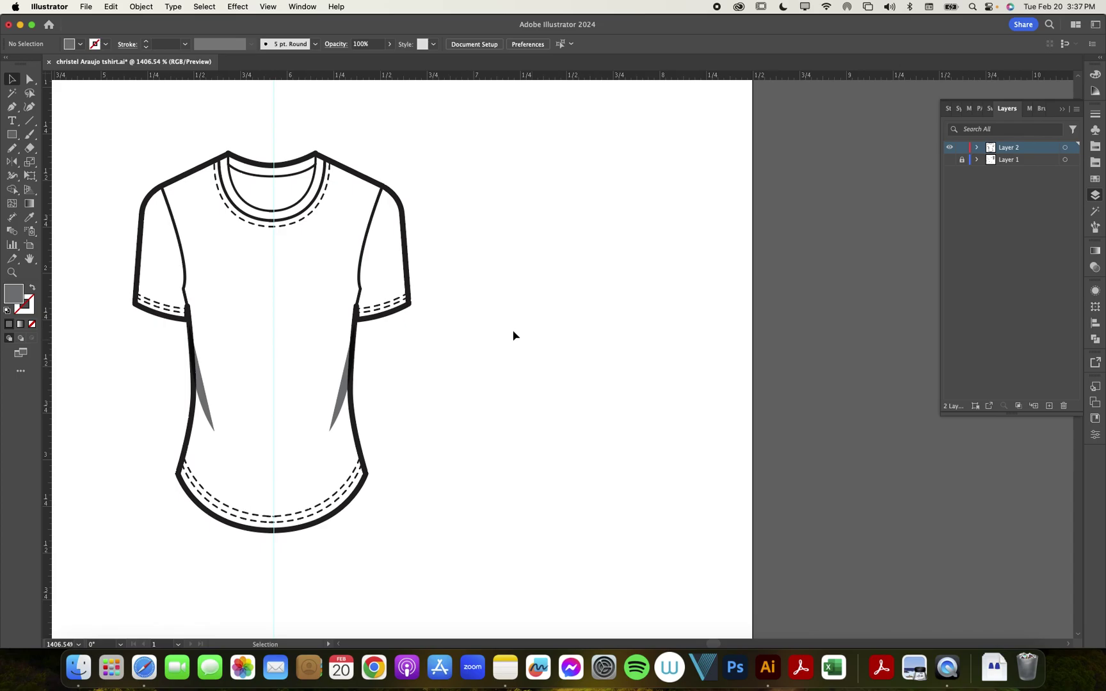
- Try to unite the two outer outline halves of the T-shirt into one shape with Pathfinder
scroll(475, 298, up, 5)
scroll(474, 298, down, 3)
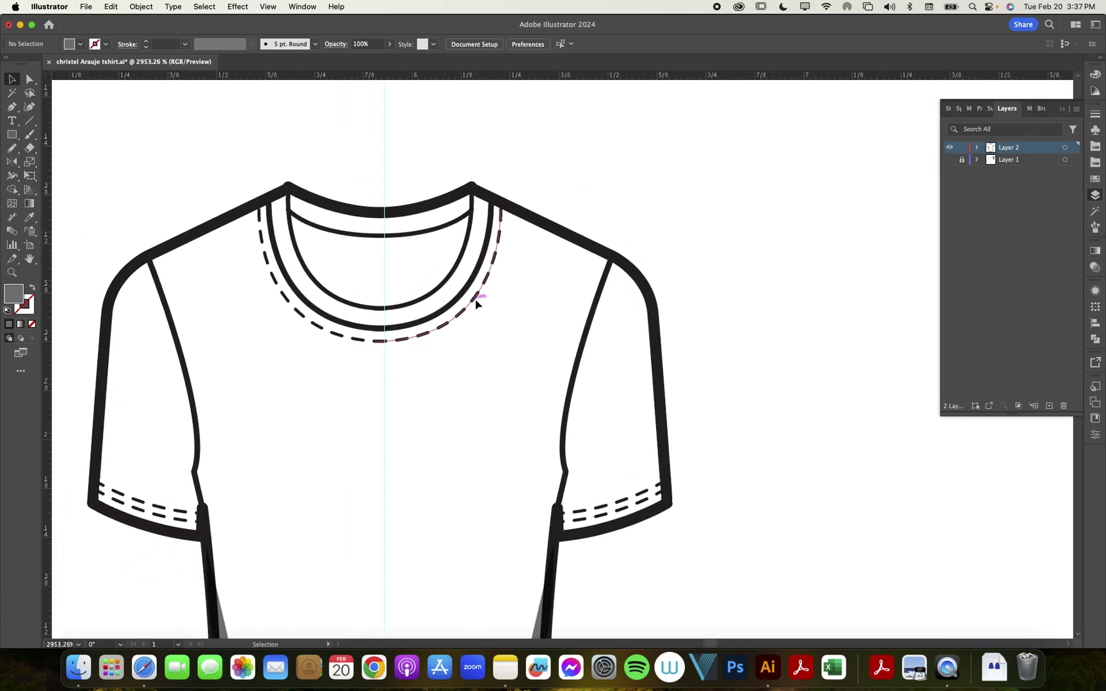
scroll(409, 221, up, 5)
click(393, 177)
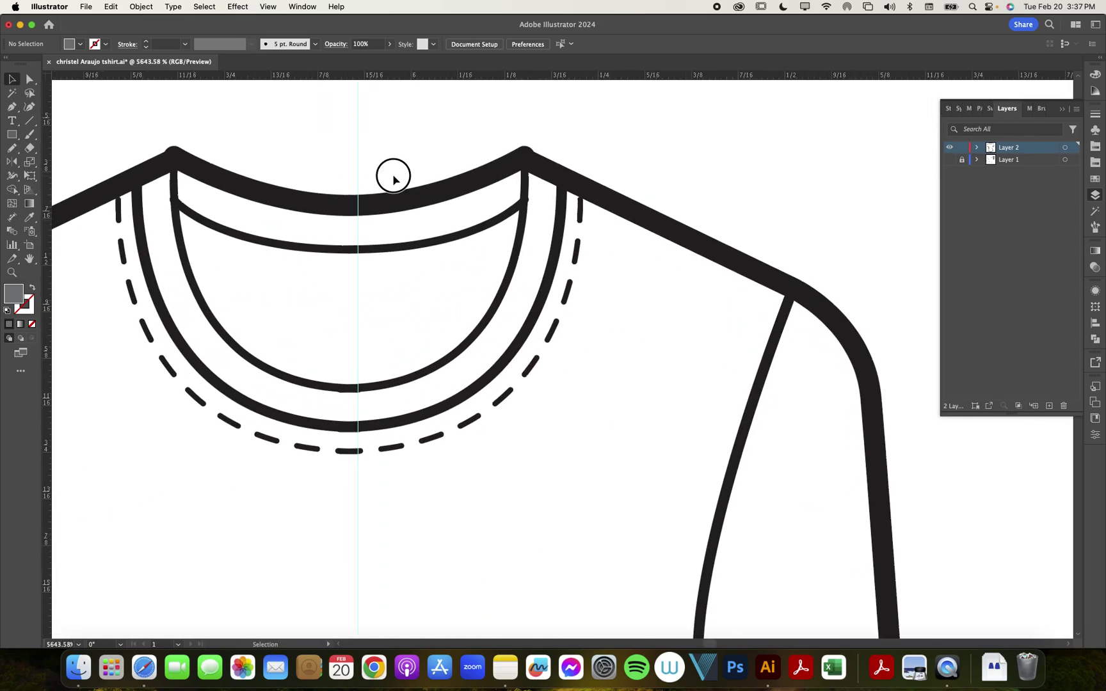
click(341, 206)
scroll(341, 211, down, 3)
shift+click(442, 208)
shift+click(245, 215)
scroll(309, 322, down, 2)
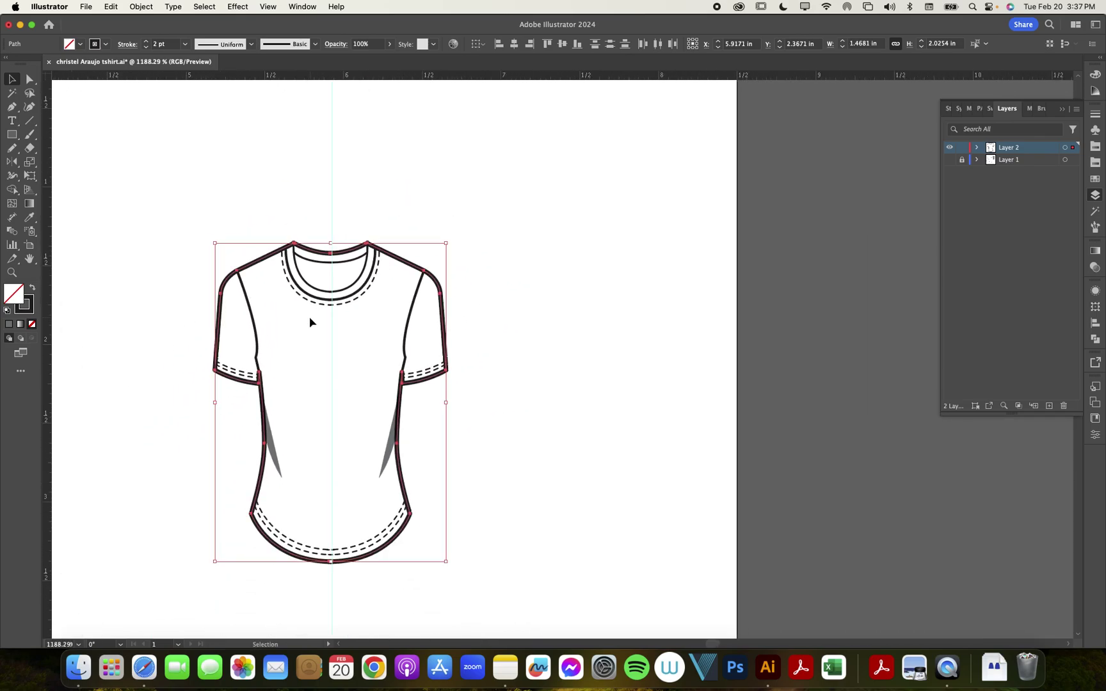
click(1095, 341)
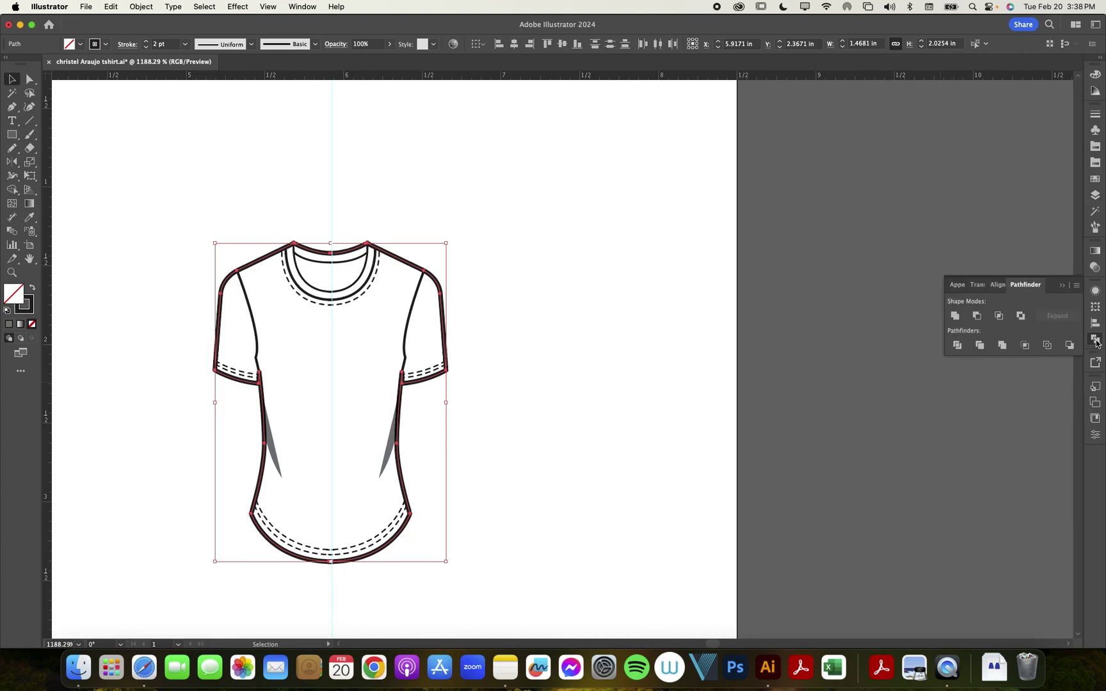
click(956, 316)
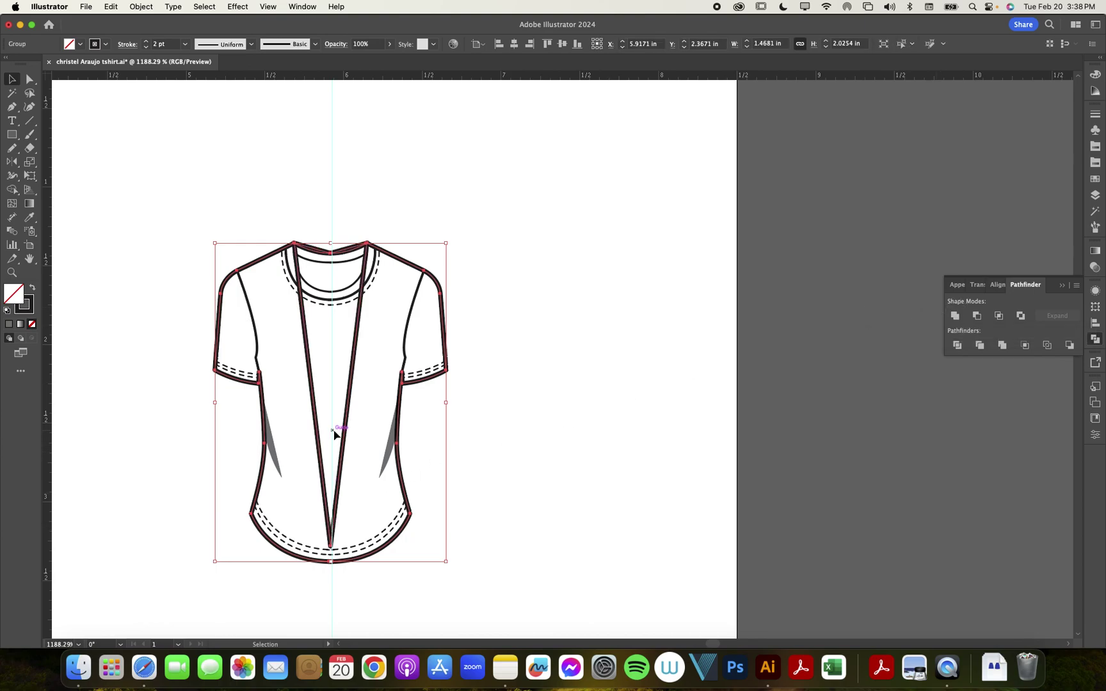
key(Delete)
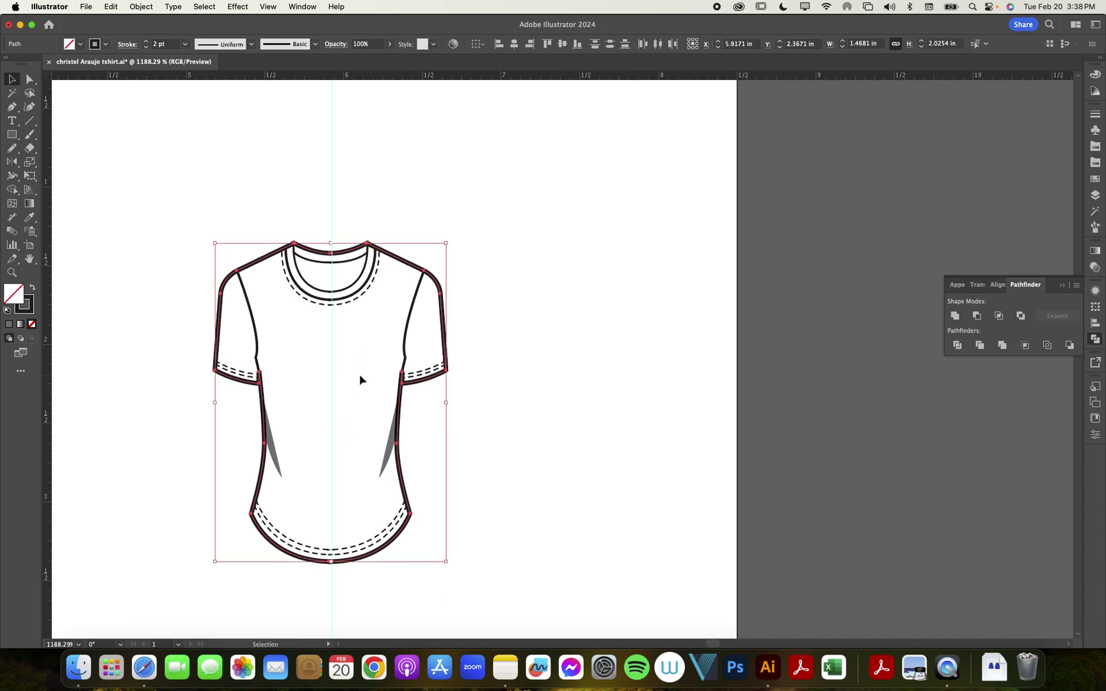
- Delete the center anchor points of the outer outline's upper neckline, leaving a gap between the two shoulder points
scroll(360, 376, up, 10)
scroll(360, 375, up, 5)
scroll(359, 375, left, 2)
key(a)
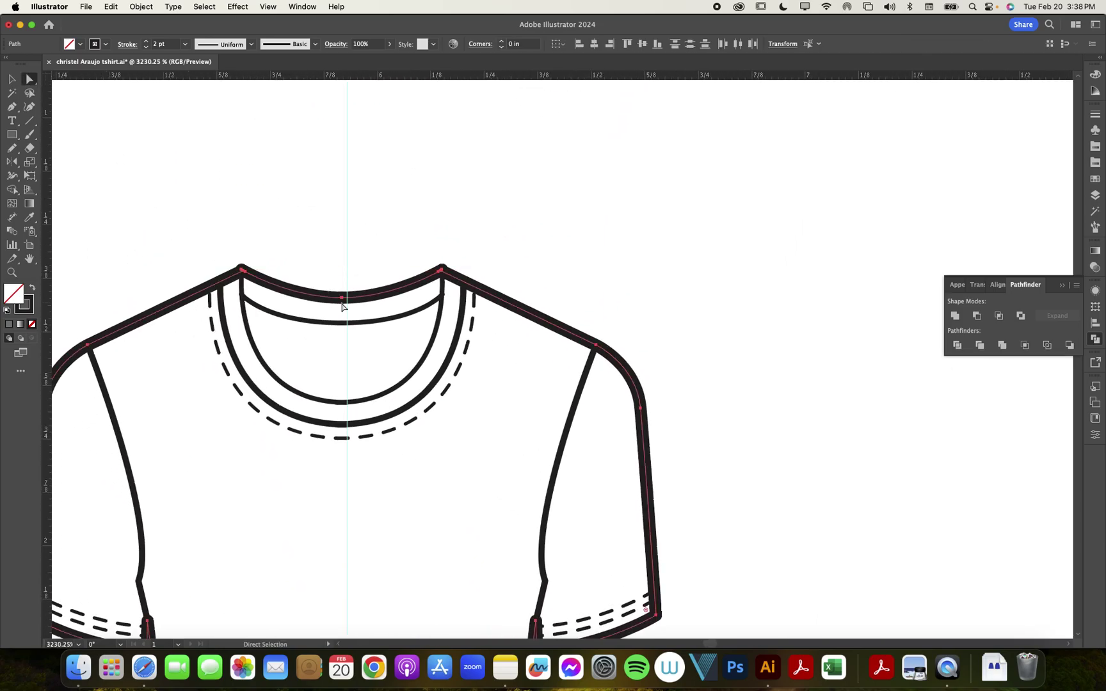
drag(323, 259, 359, 308)
key(Delete)
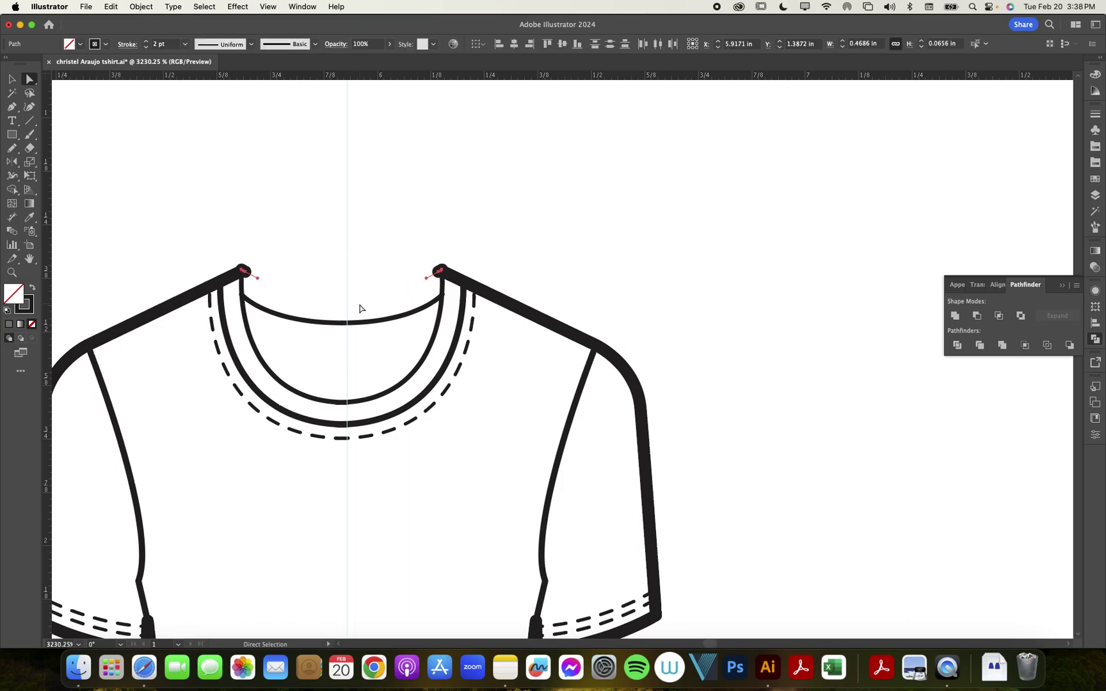
click(360, 308)
- Redraw the upper neckline with the Pen tool as a curve through the center guide, joining both shoulder endpoints
key(p)
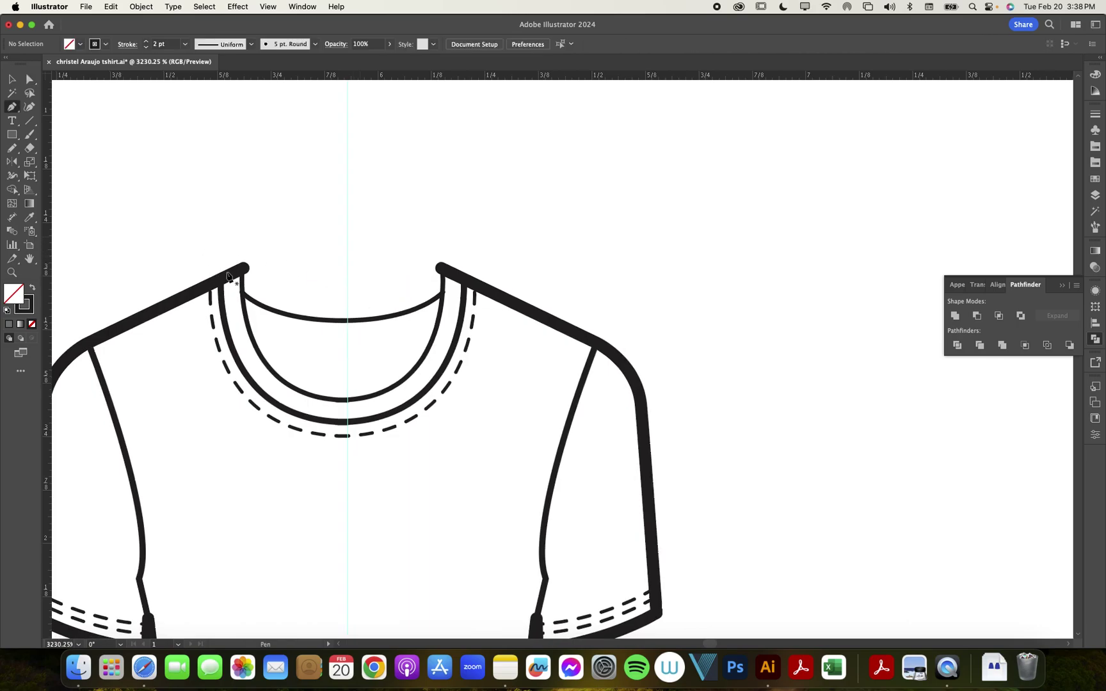
click(244, 269)
click(243, 269)
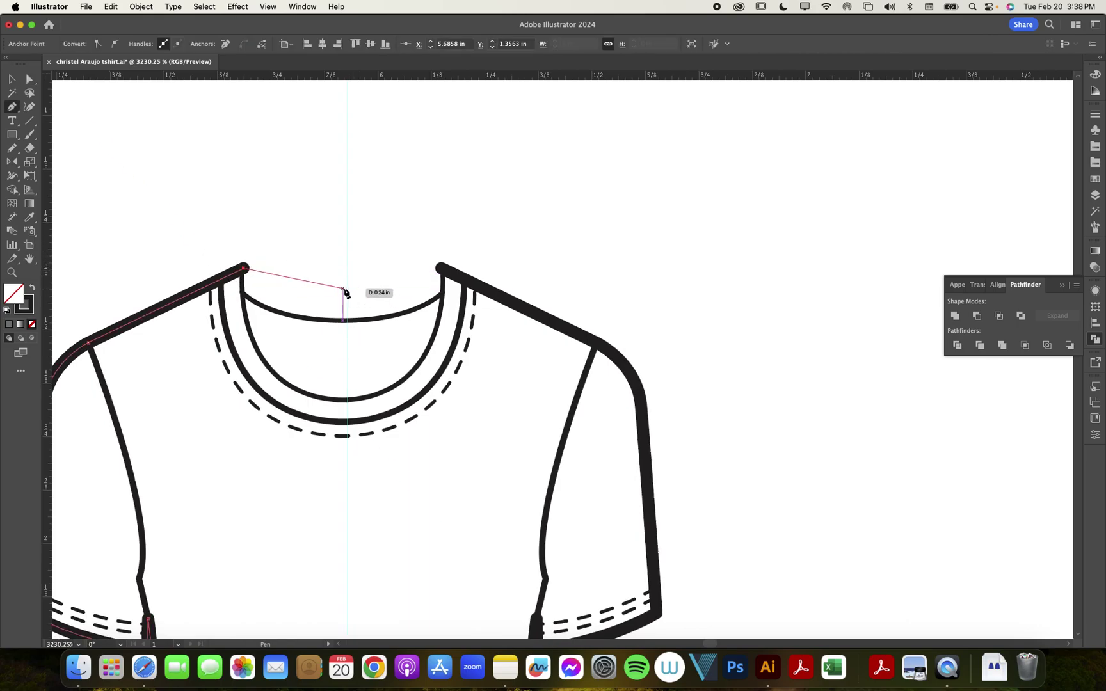
drag(348, 299, 421, 298)
click(441, 273)
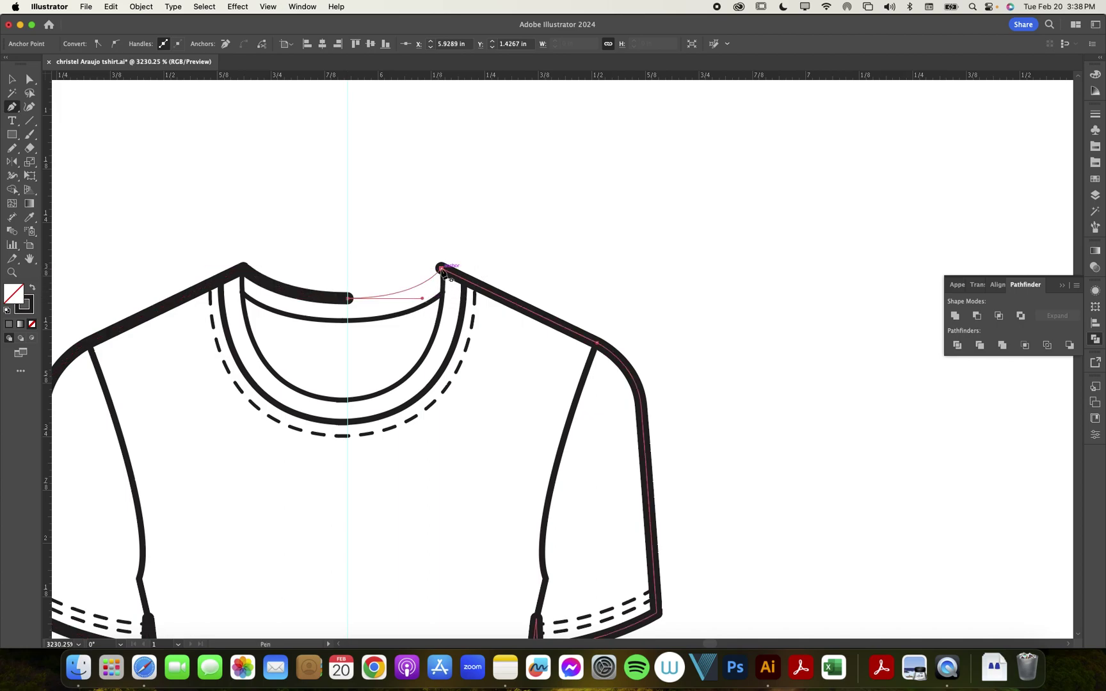
scroll(607, 257, down, 5)
super+click(609, 259)
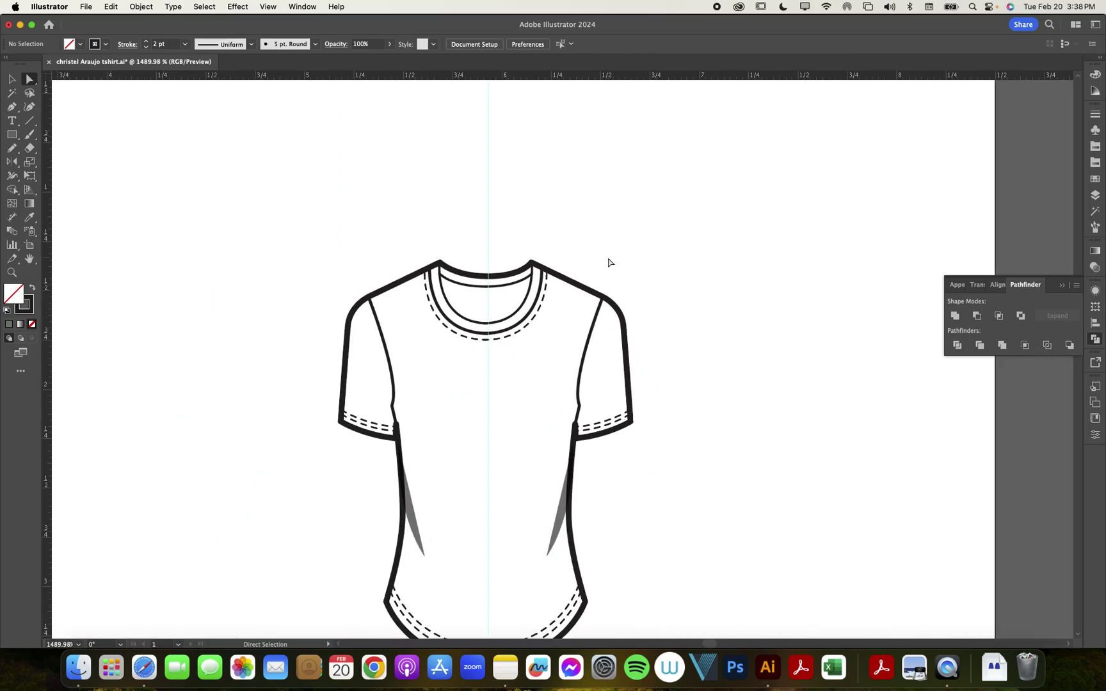
- Unite the T-shirt's outer outline into one shape with Pathfinder and deselect it
key(v)
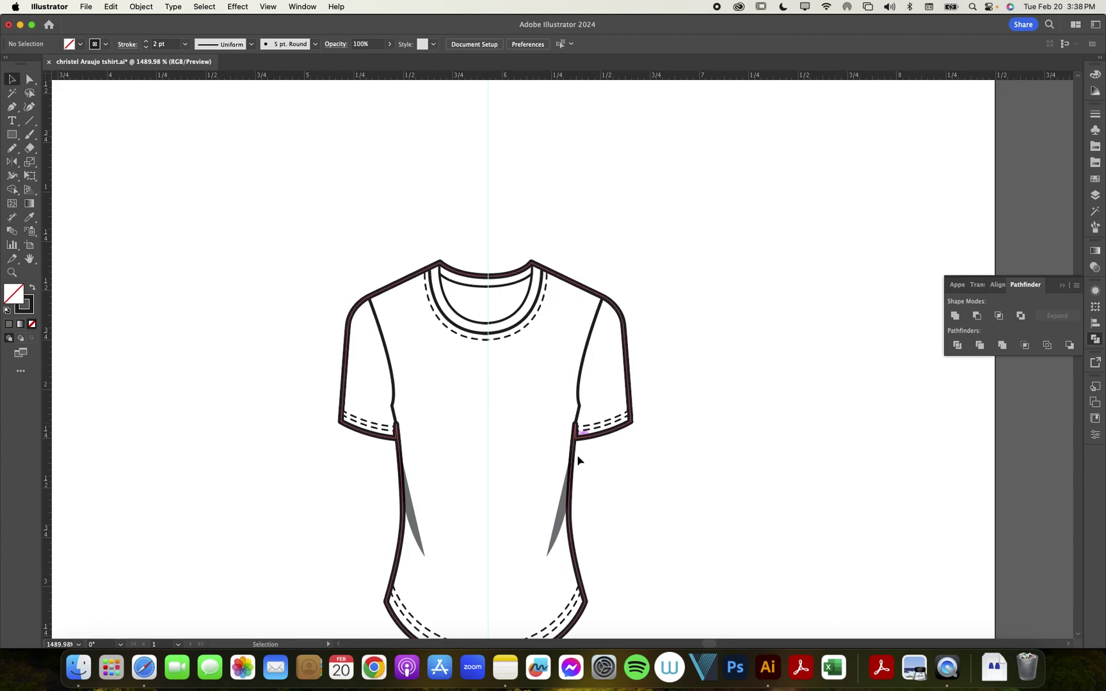
click(568, 544)
scroll(633, 521, down, 3)
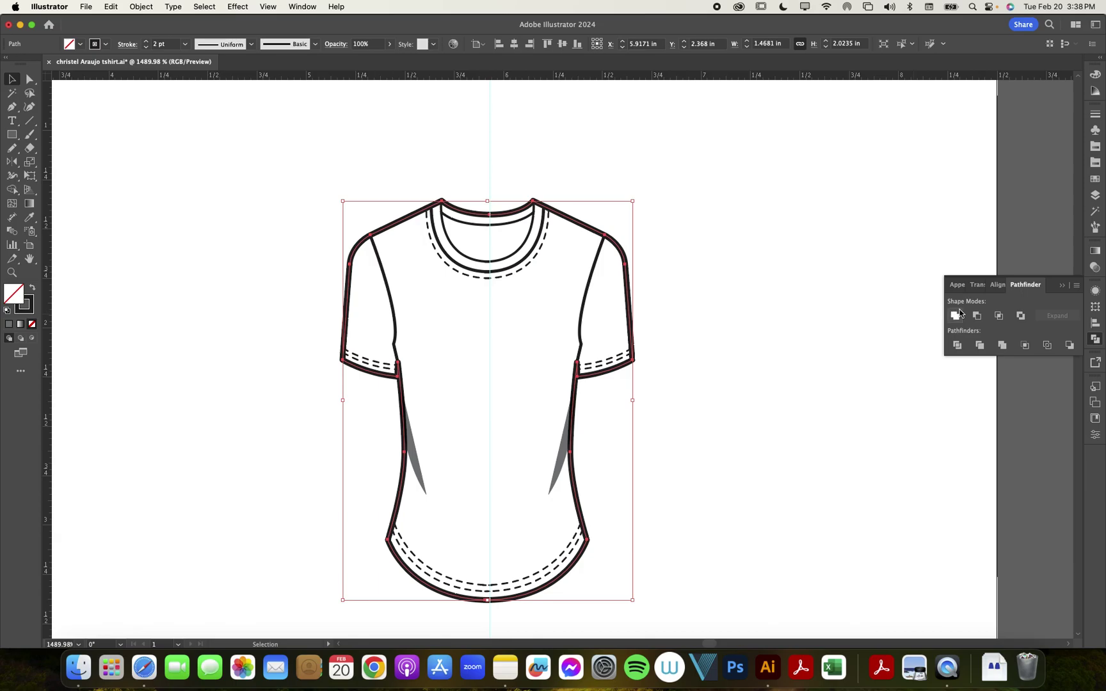
click(780, 353)
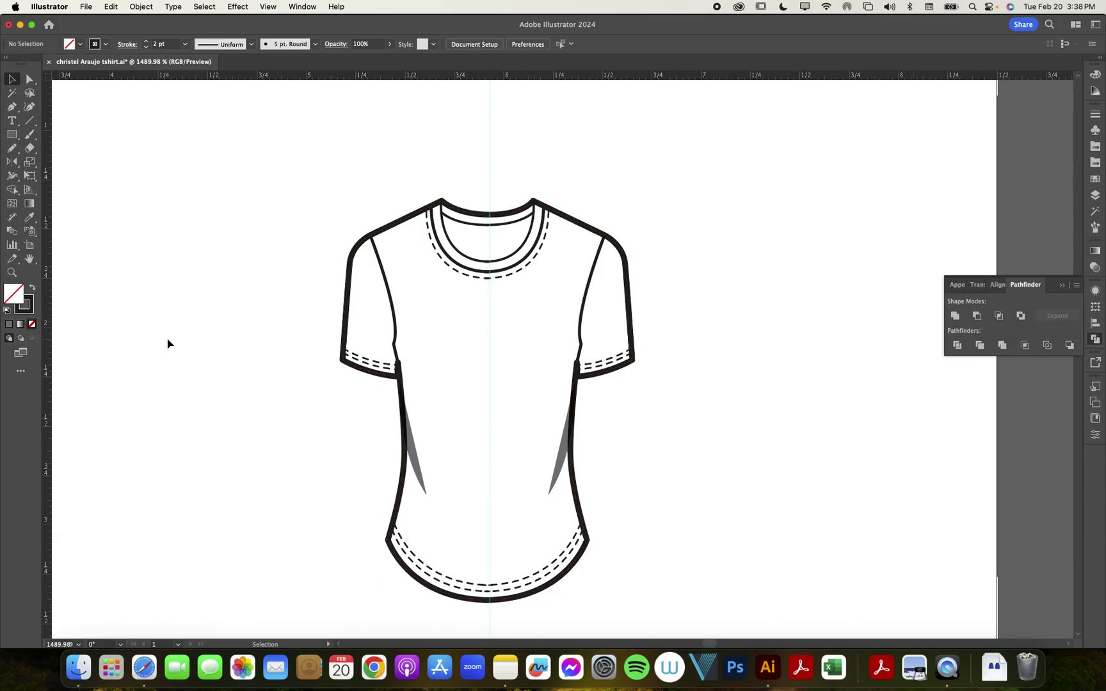
- Set the fill colour to pink F79C9C with nothing selected
double_click(23, 295)
drag(515, 99, 470, 95)
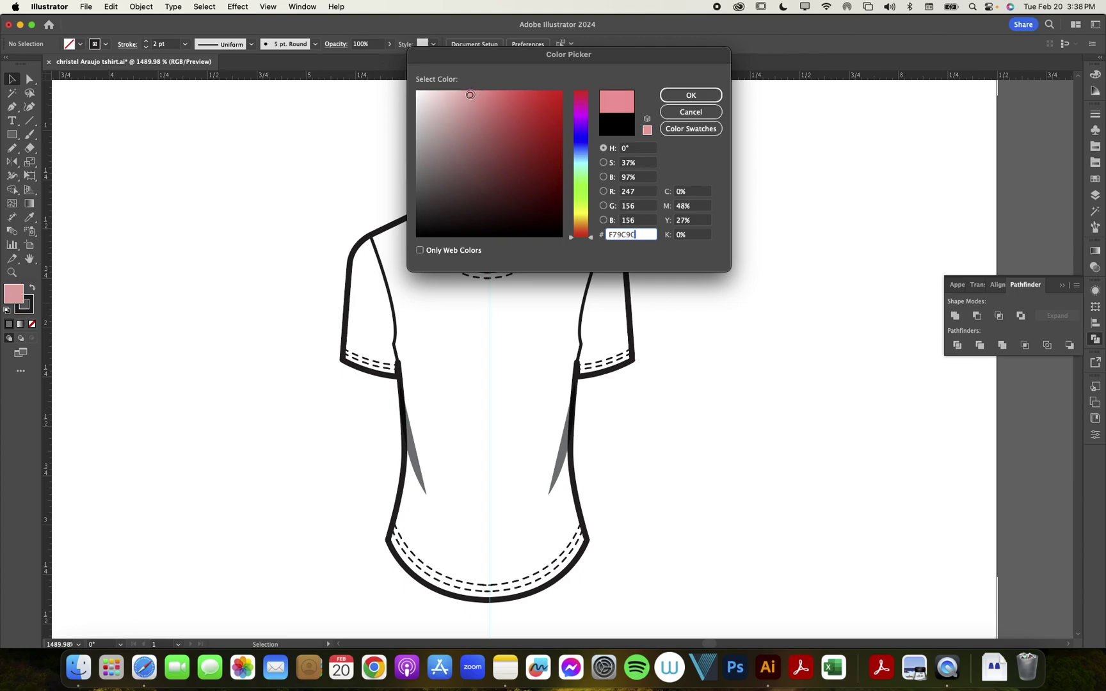
click(679, 94)
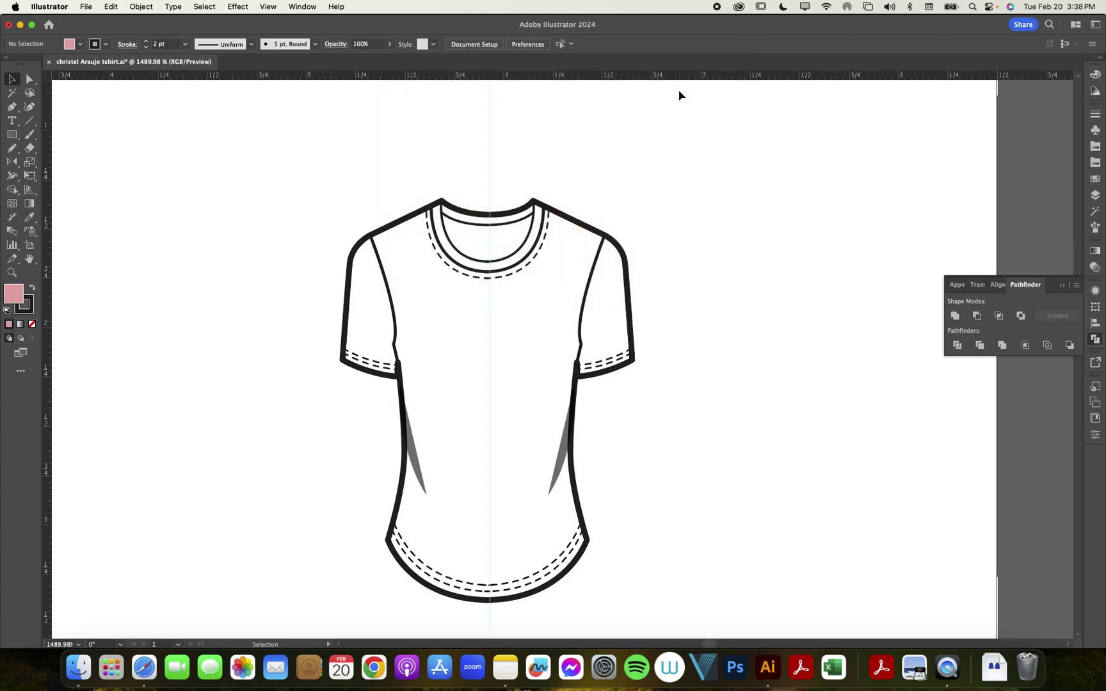
- Fill the T-shirt's outer outline shape with a light pink and deselect it
click(576, 221)
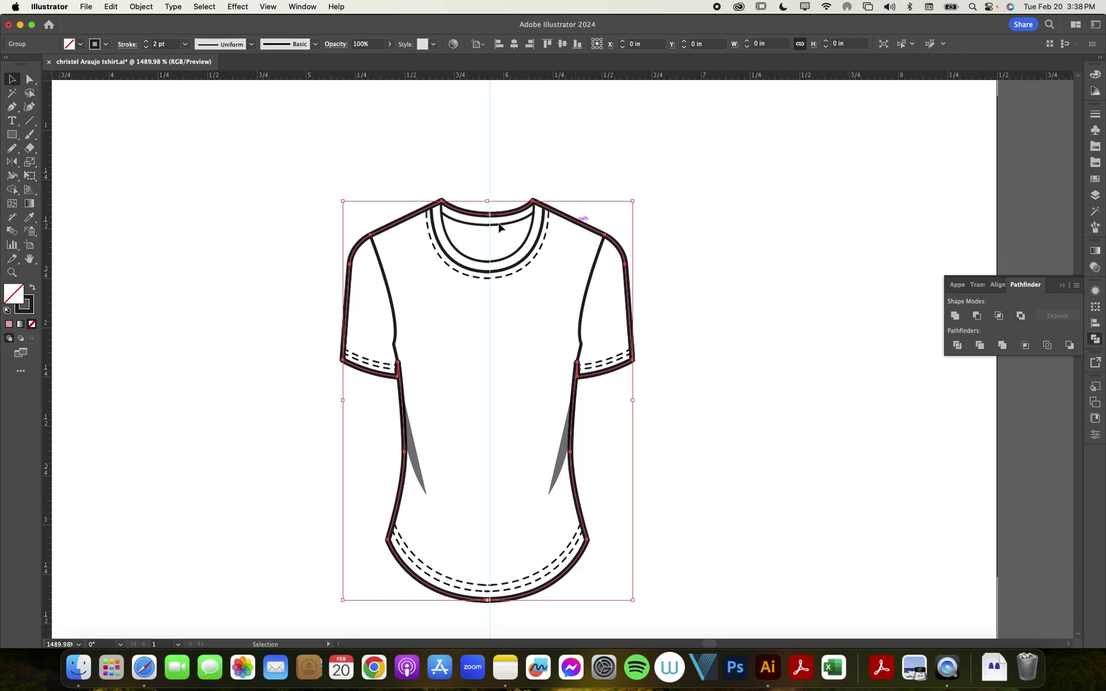
double_click(12, 297)
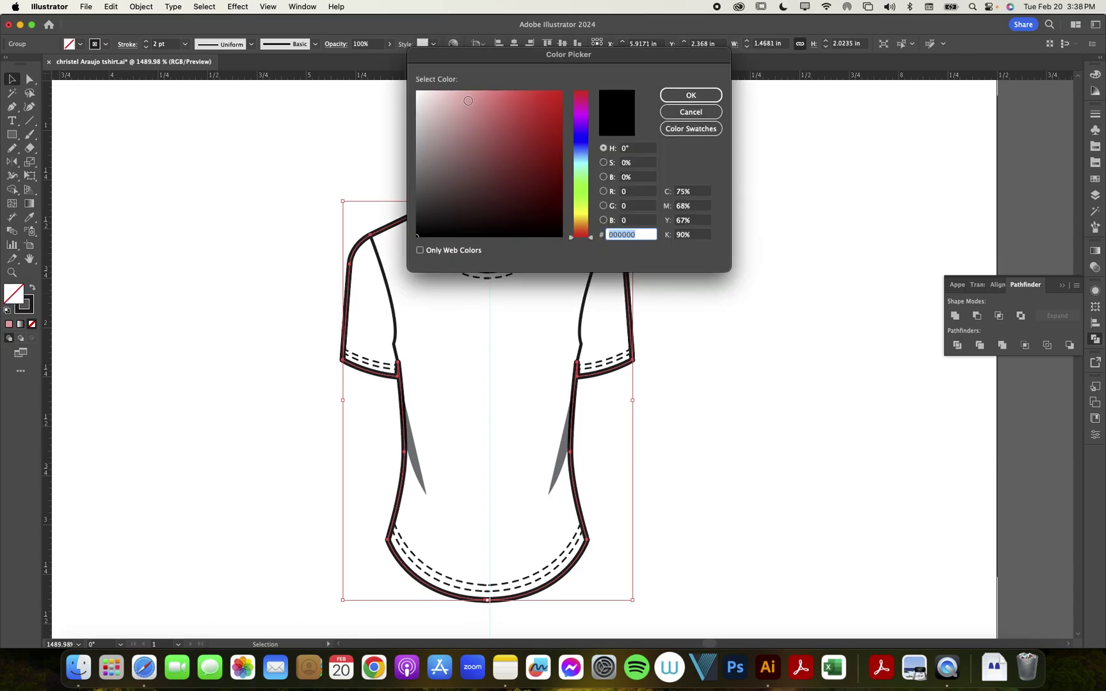
click(467, 101)
click(690, 95)
click(767, 180)
- Bring the pink T-shirt outline shape to the front of the stacking order
click(579, 309)
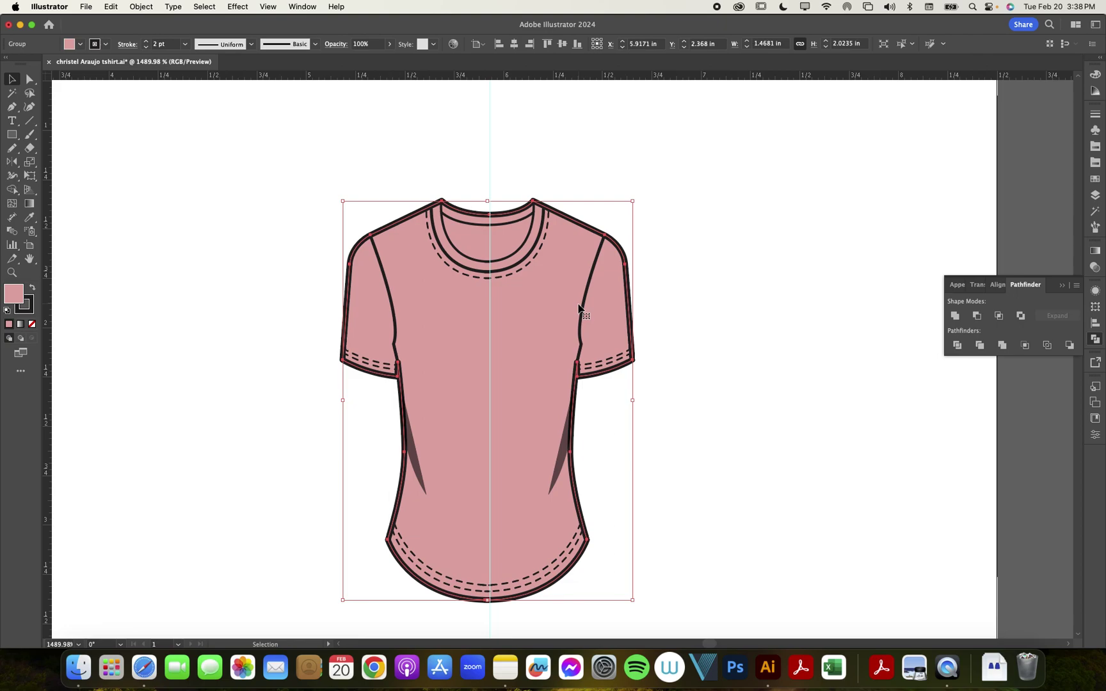
key(shift+super+])
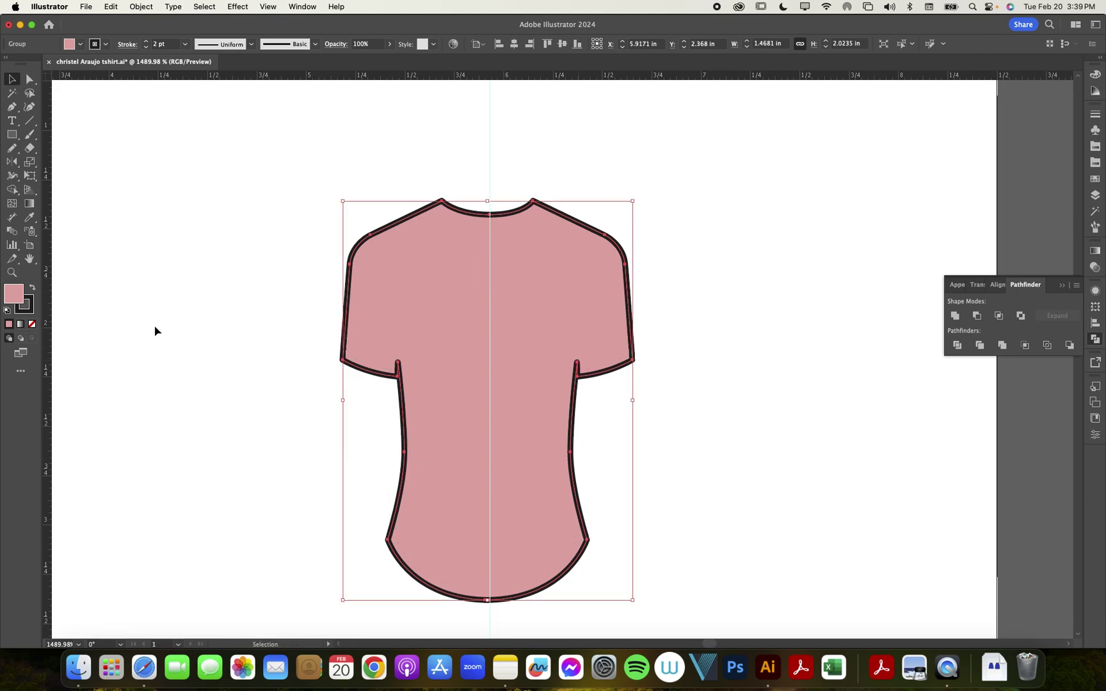
- Send the pink T-shirt outline shape to the back of the stacking order, behind the seams and stitching, and deselect it
right_click(469, 263)
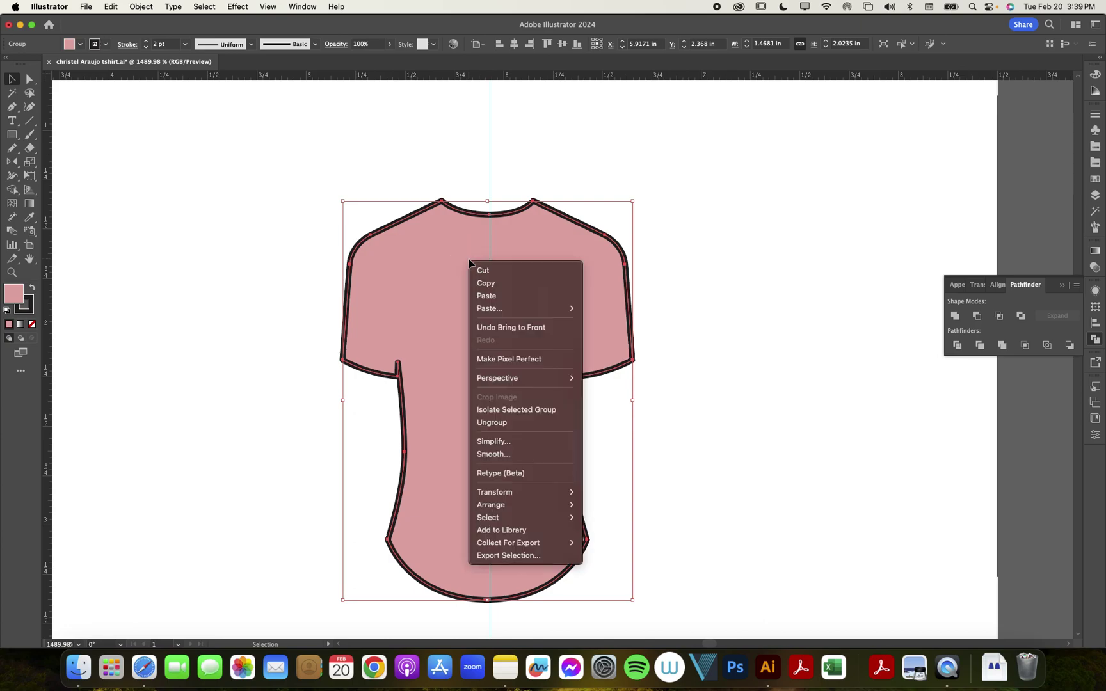
mouse_move(523, 507)
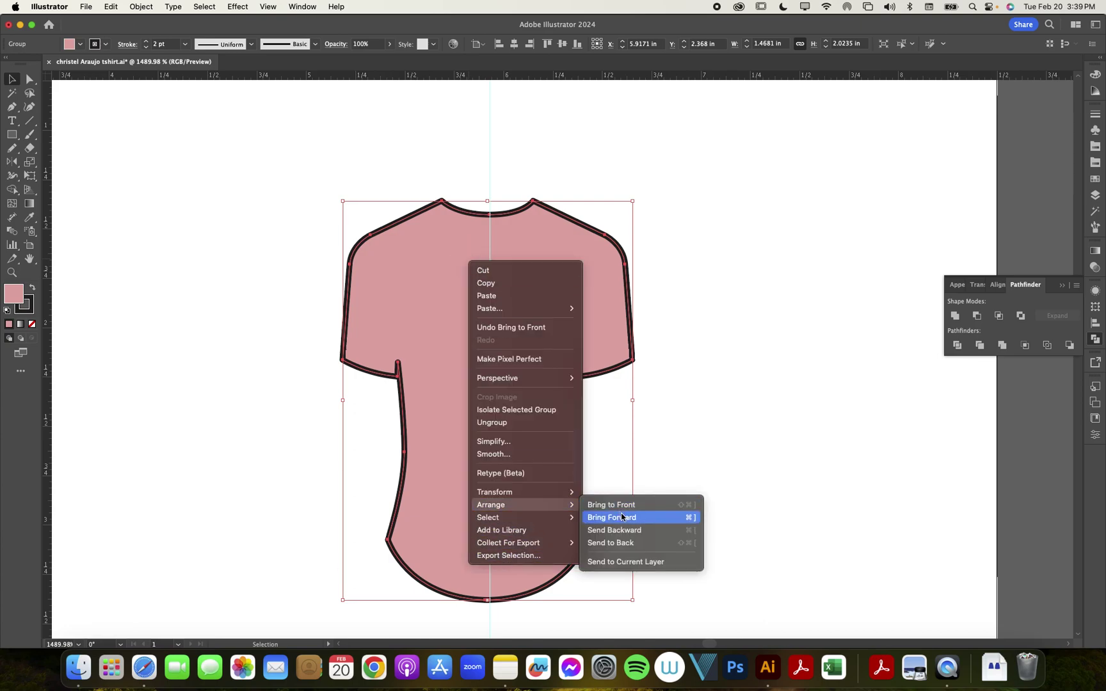
click(616, 542)
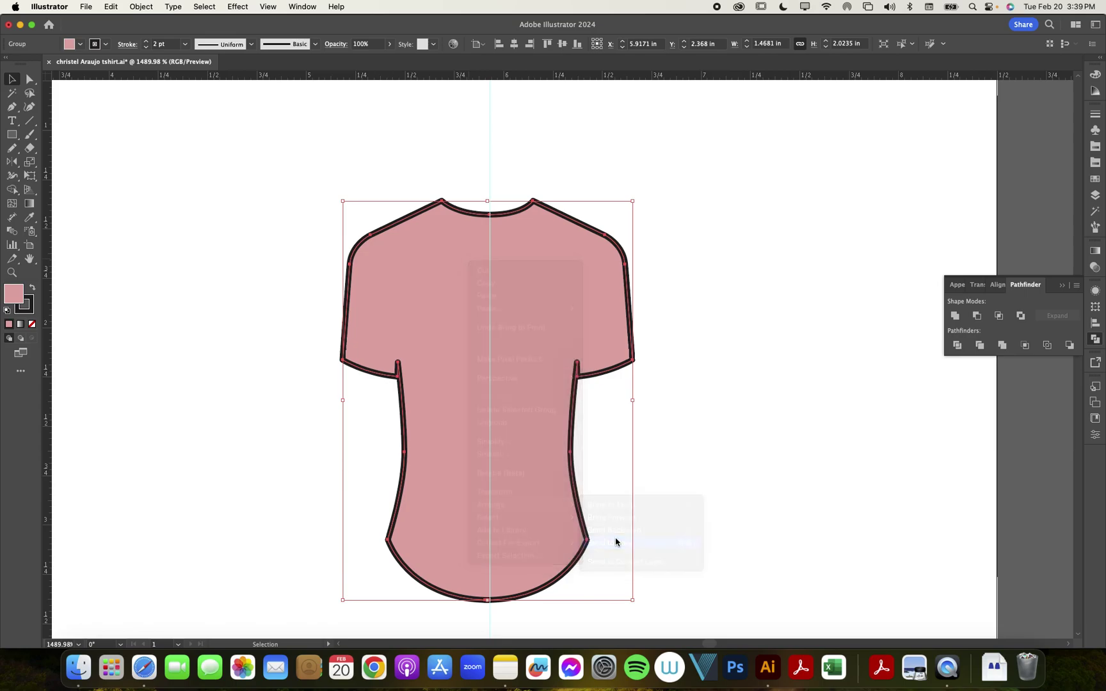
click(699, 475)
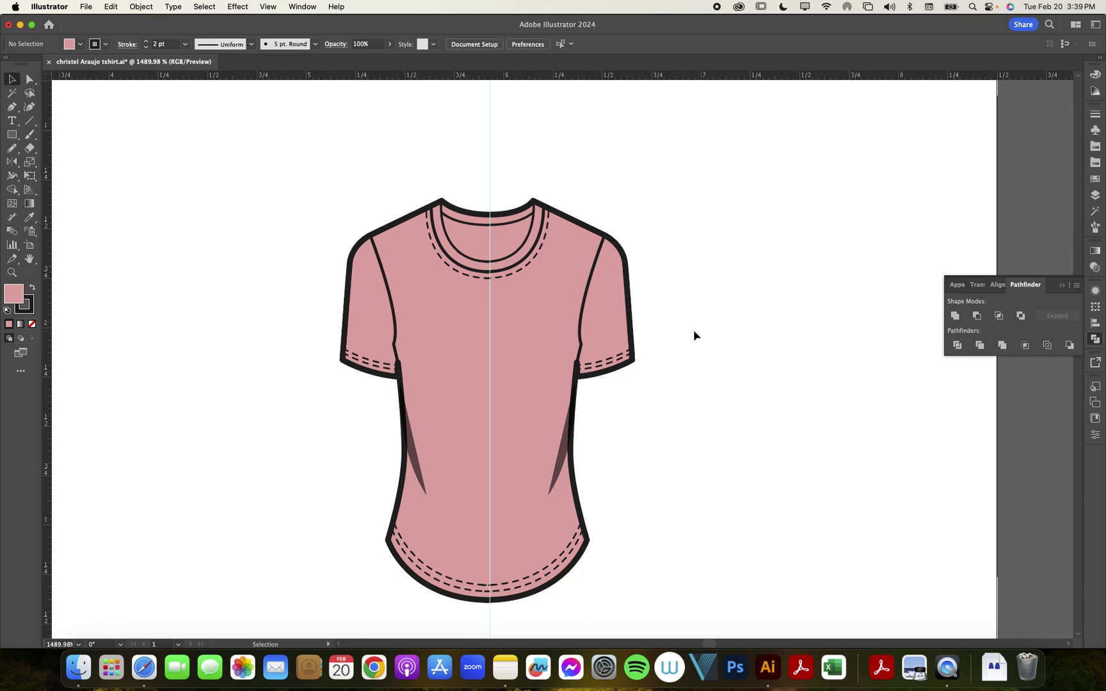
drag(721, 183, 688, 337)
scroll(548, 242, up, 3)
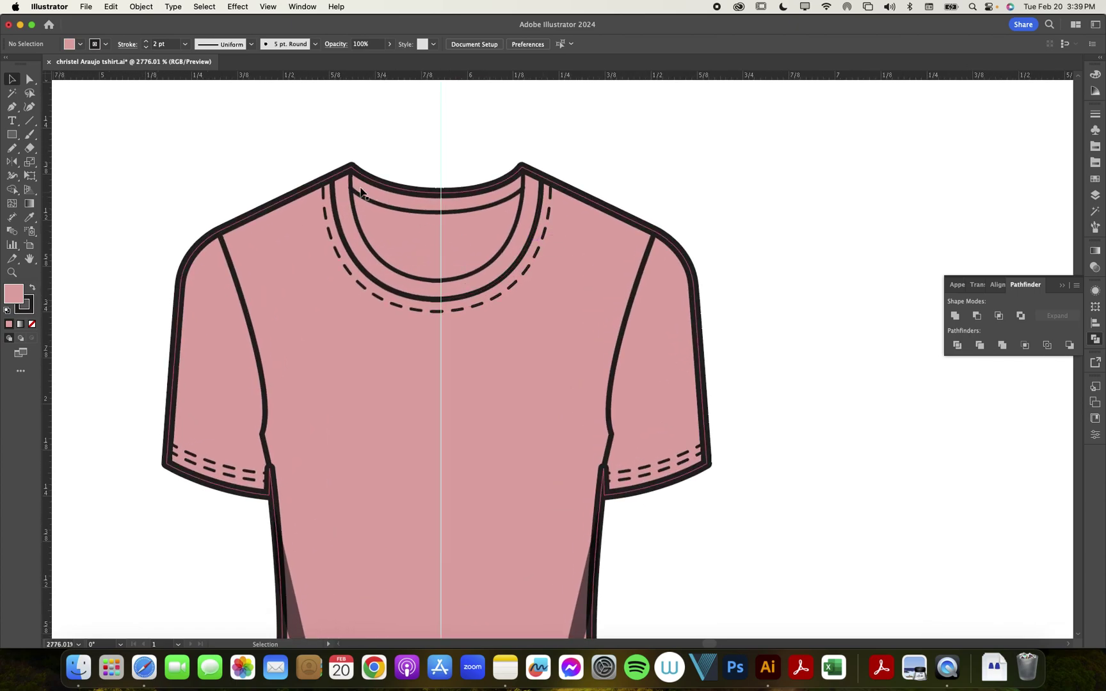
click(588, 586)
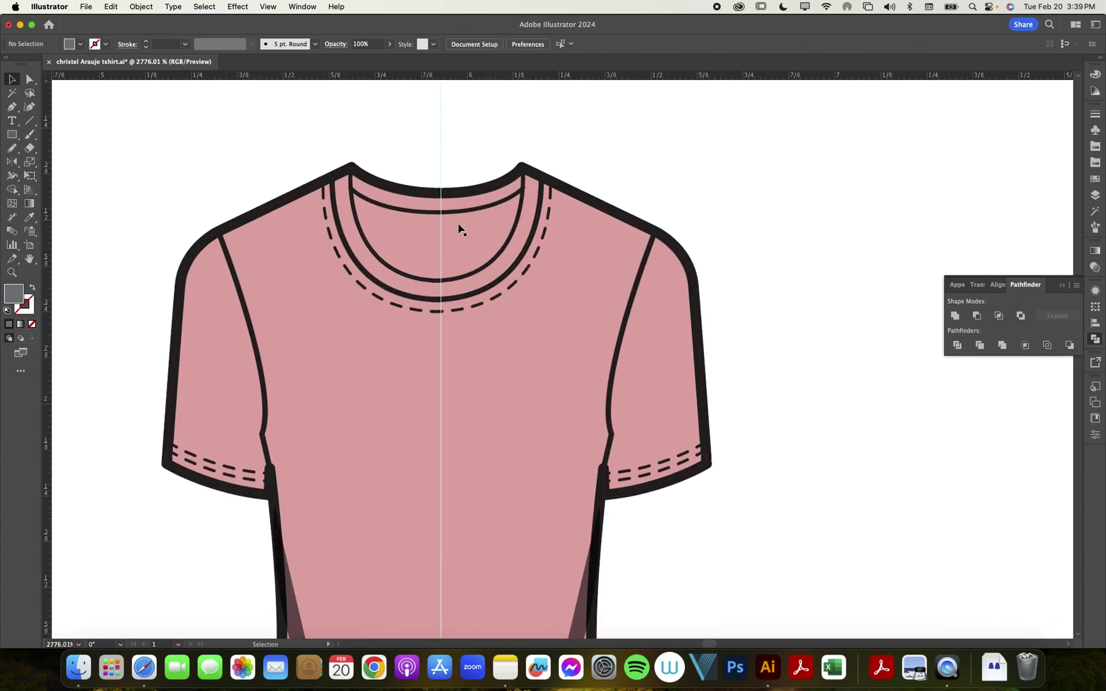
click(421, 267)
drag(293, 131, 576, 371)
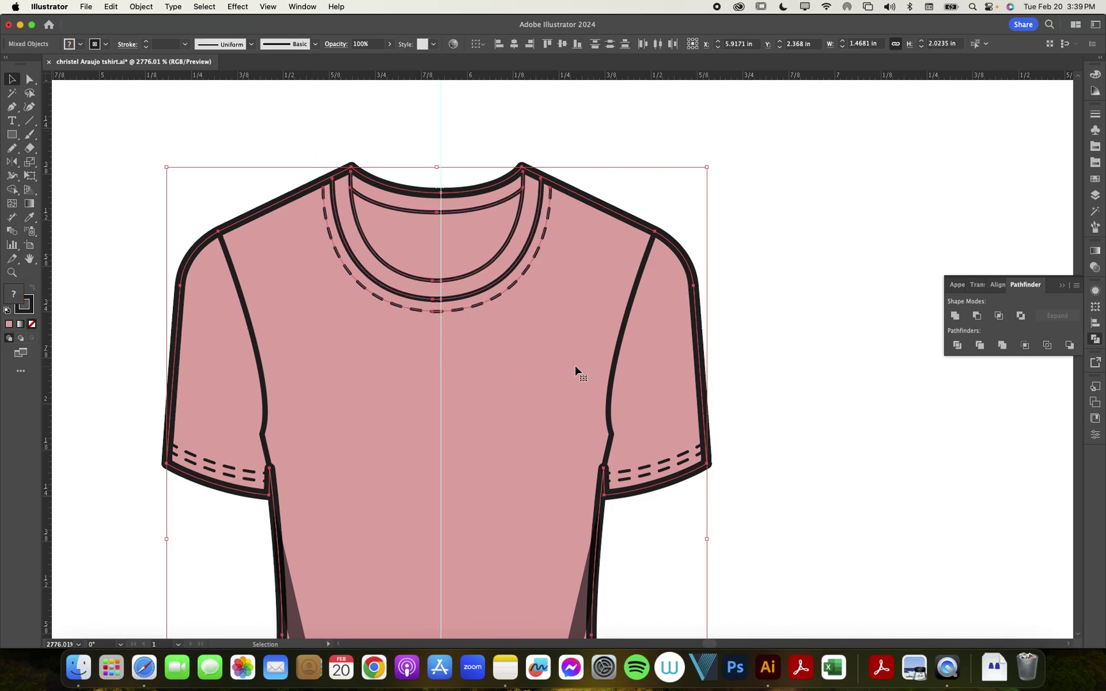
click(576, 371)
drag(612, 397, 543, 324)
key(cmd+z)
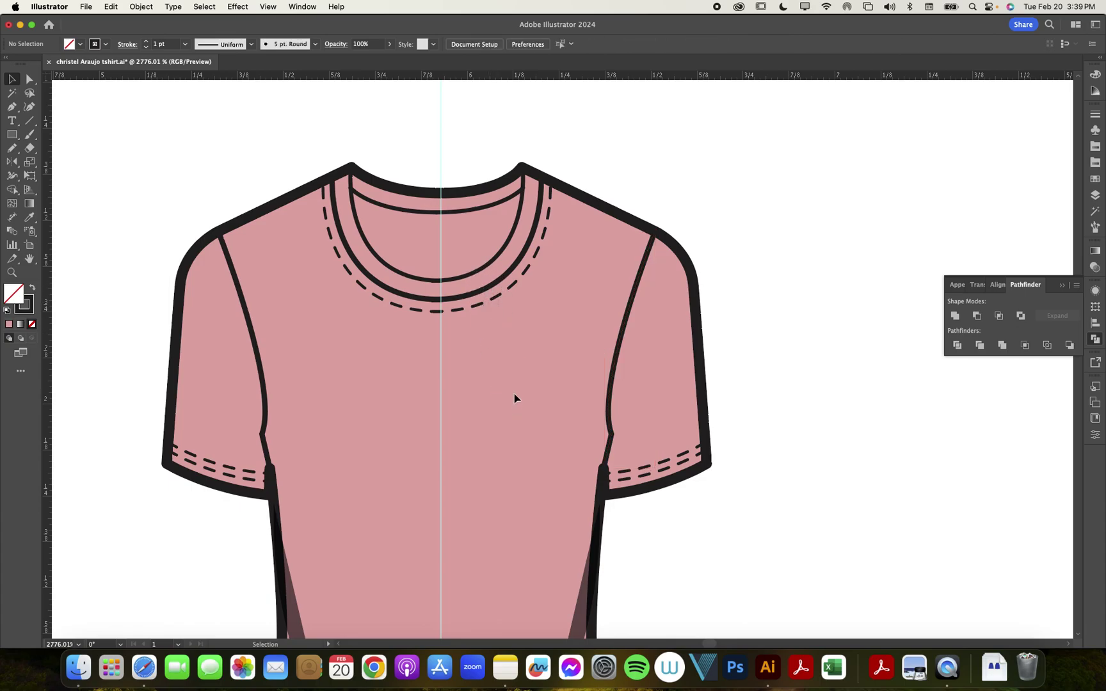
key(p)
key(cmd+a)
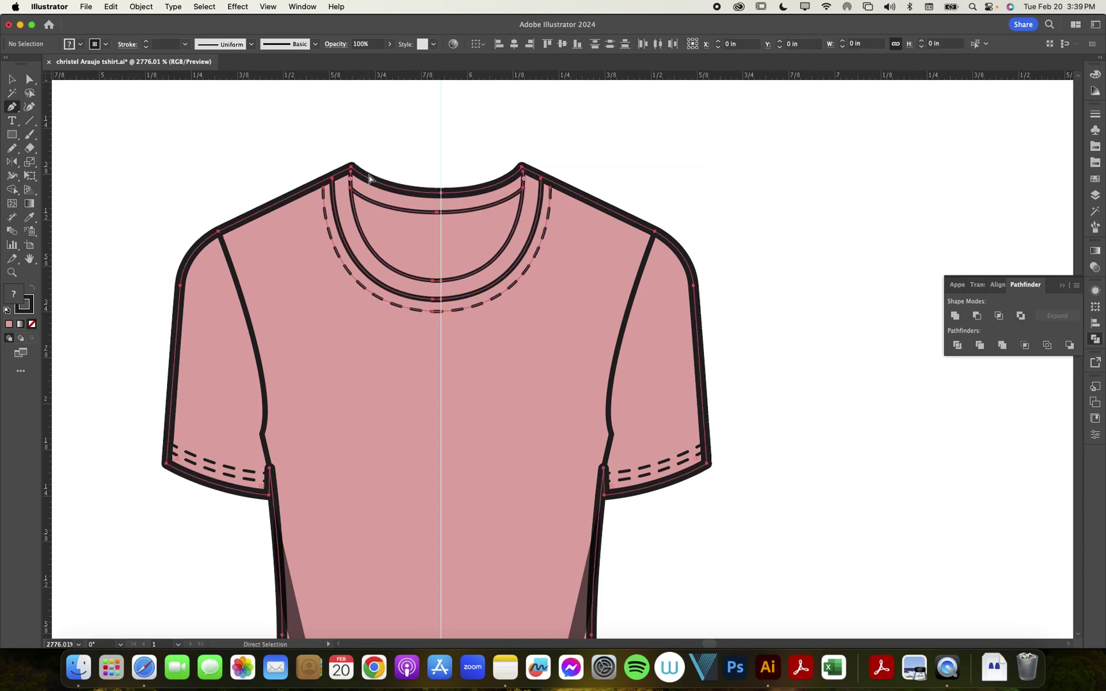
key(v)
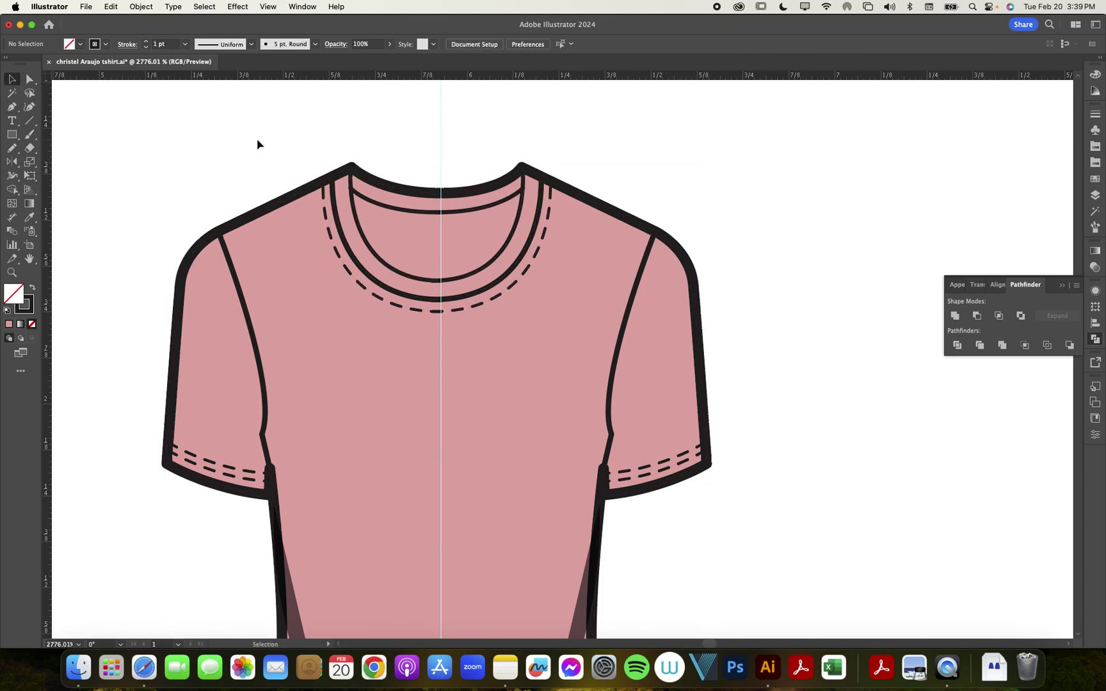
scroll(205, 151, down, 5)
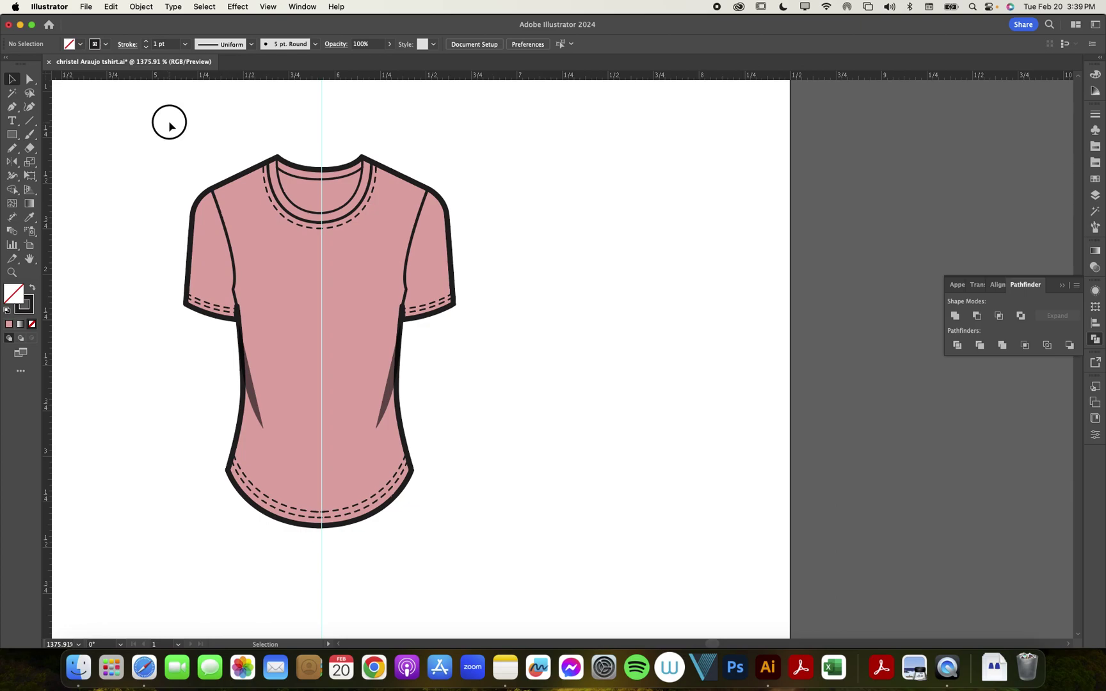
click(339, 195)
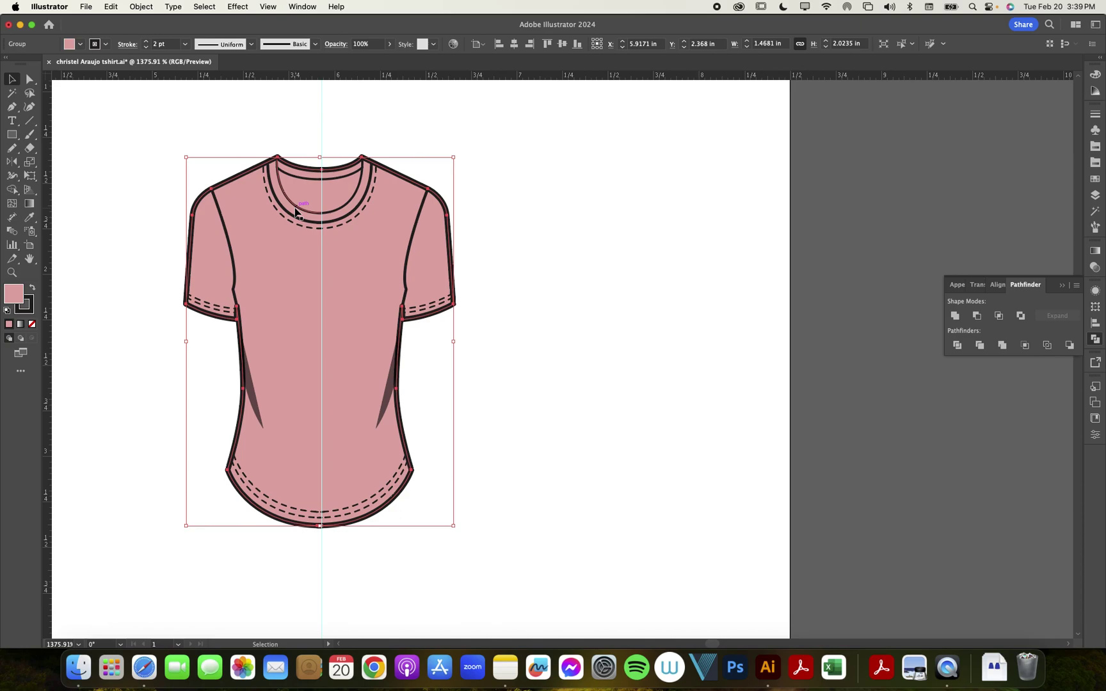
click(343, 125)
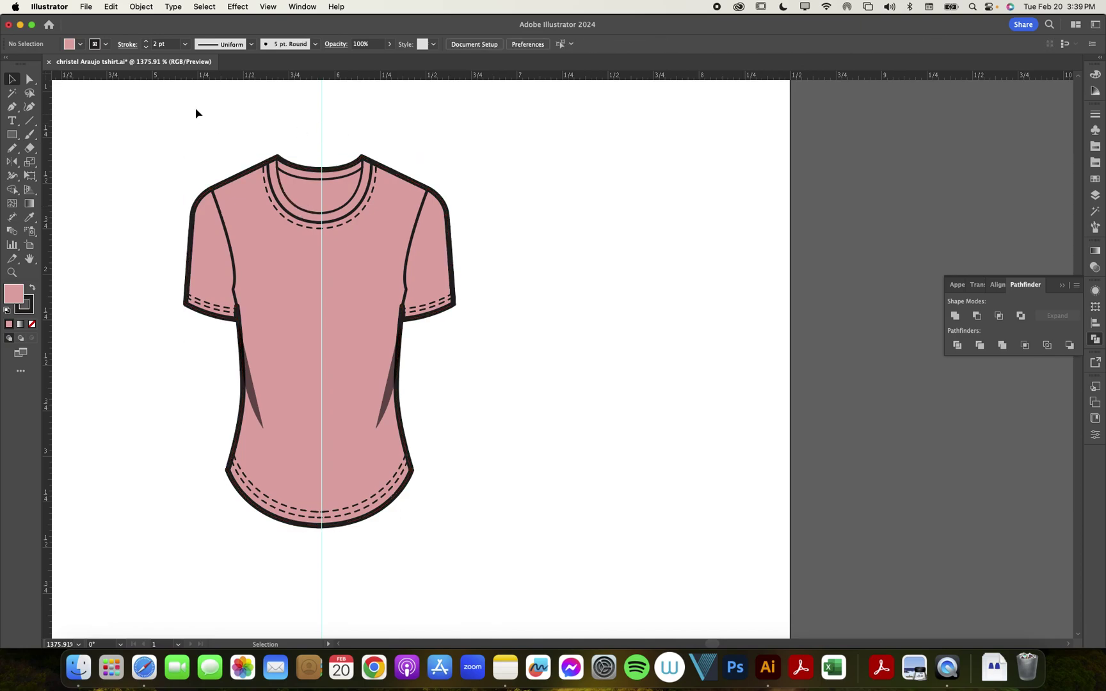
drag(172, 93, 487, 548)
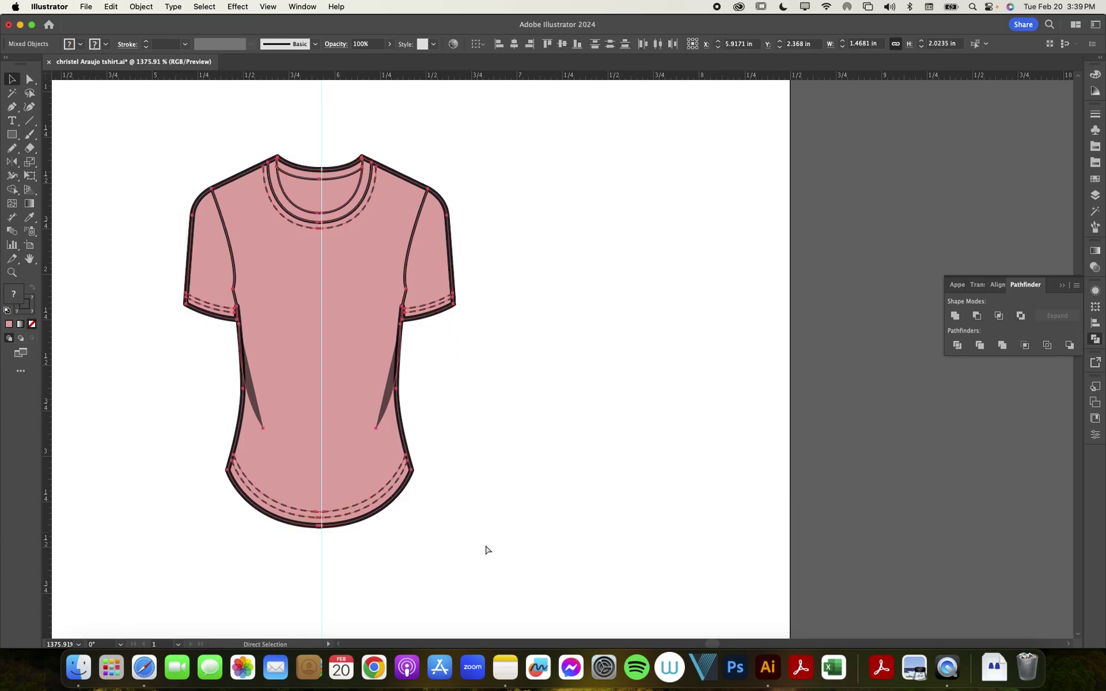
click(486, 549)
- Draw a closed neck-opening shape with the Pen tool, following the inner front neckline and the upper back neckline edge
scroll(384, 351, up, 5)
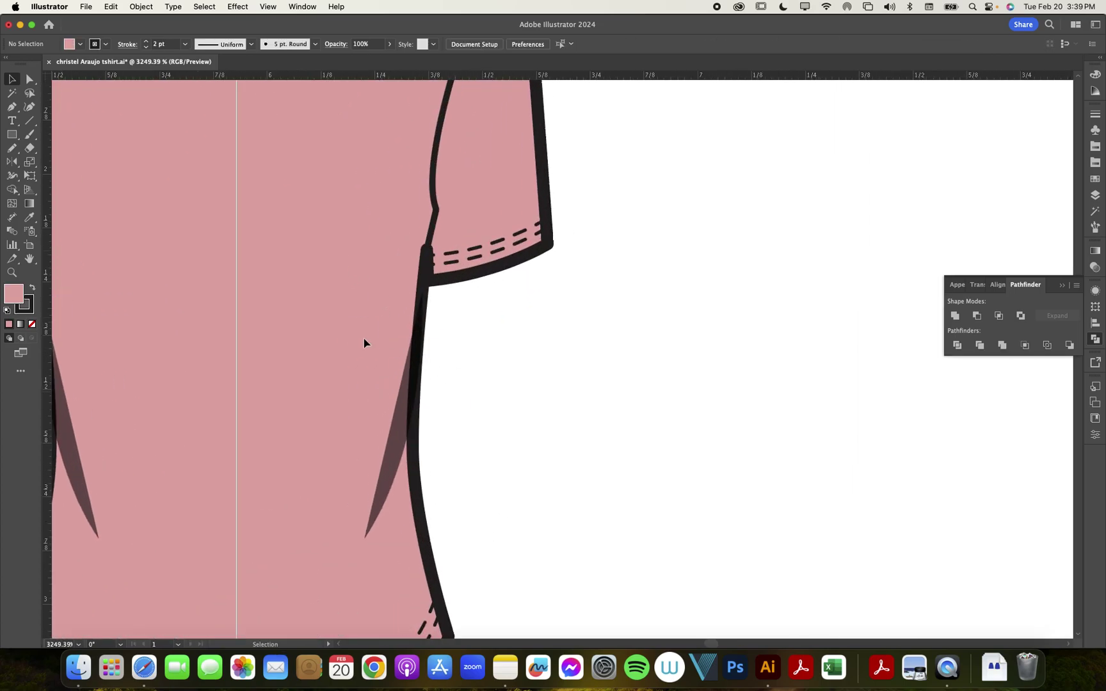
scroll(484, 423, up, 5)
scroll(484, 423, left, 3)
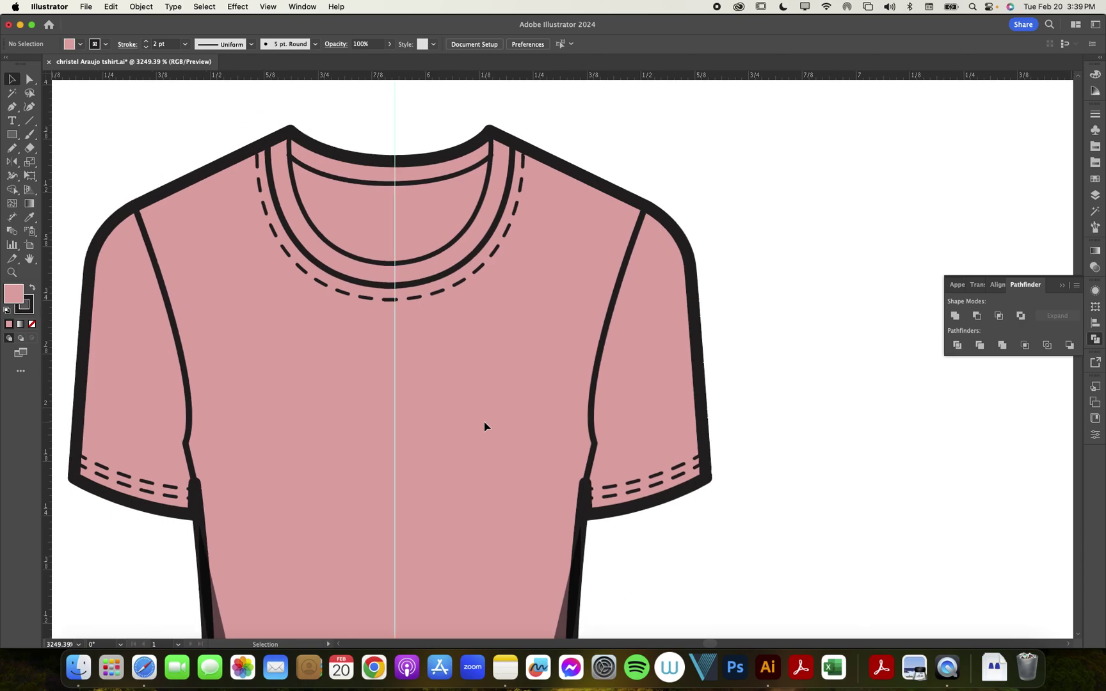
scroll(484, 425, up, 2)
scroll(483, 425, left, 1)
key(p)
click(314, 172)
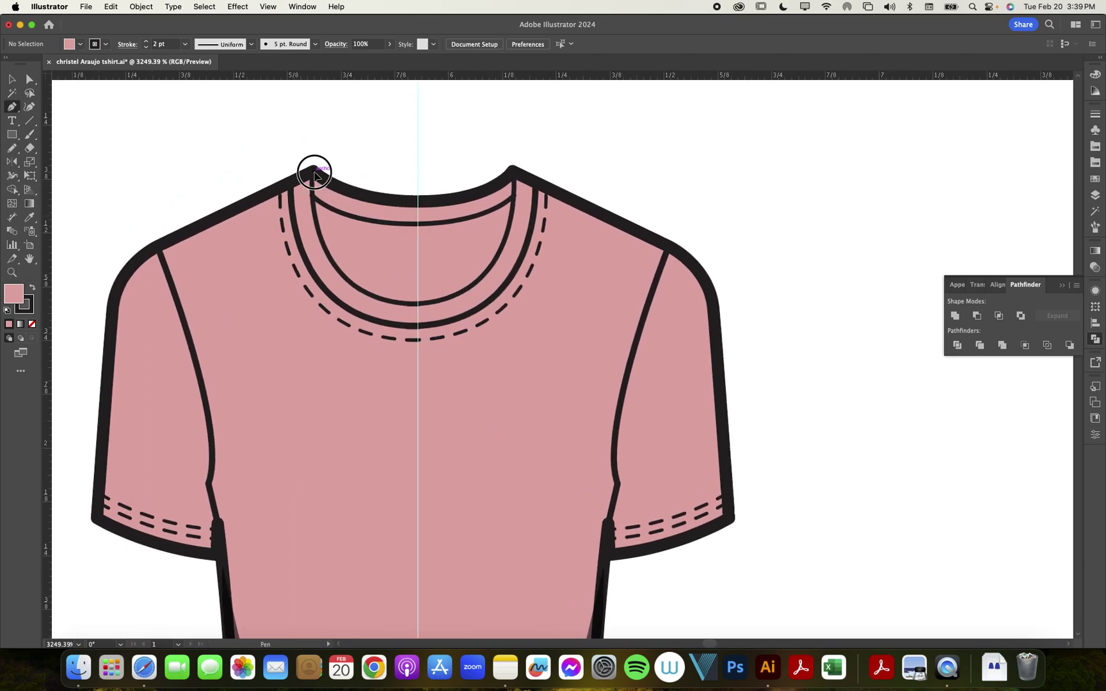
click(416, 304)
drag(417, 305, 541, 304)
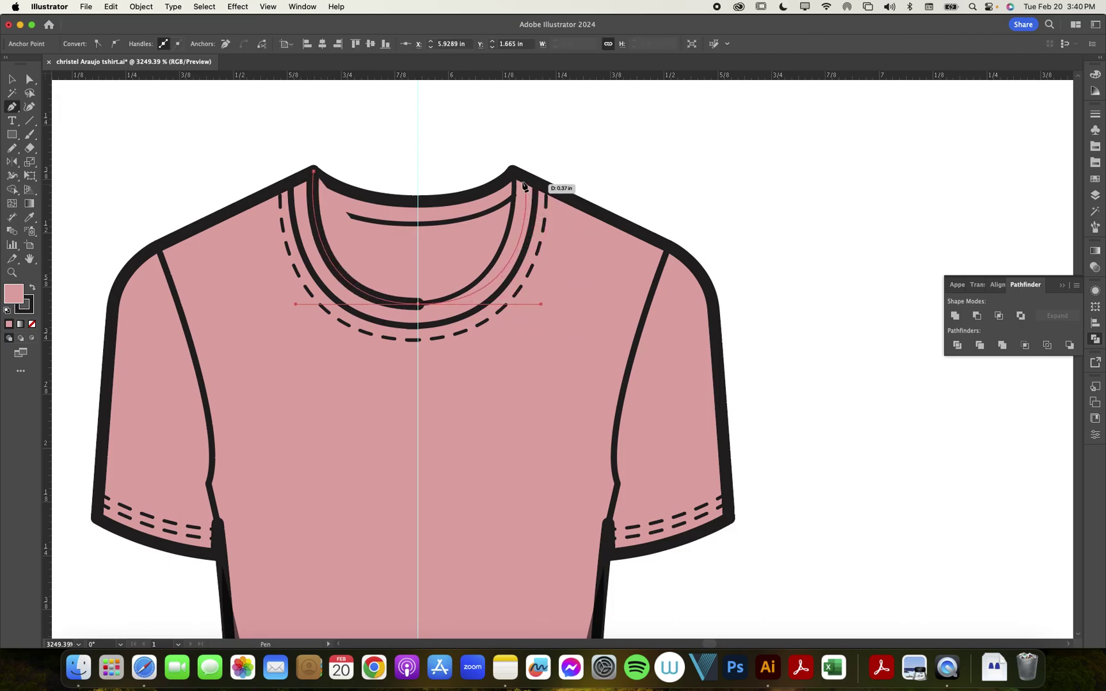
click(513, 172)
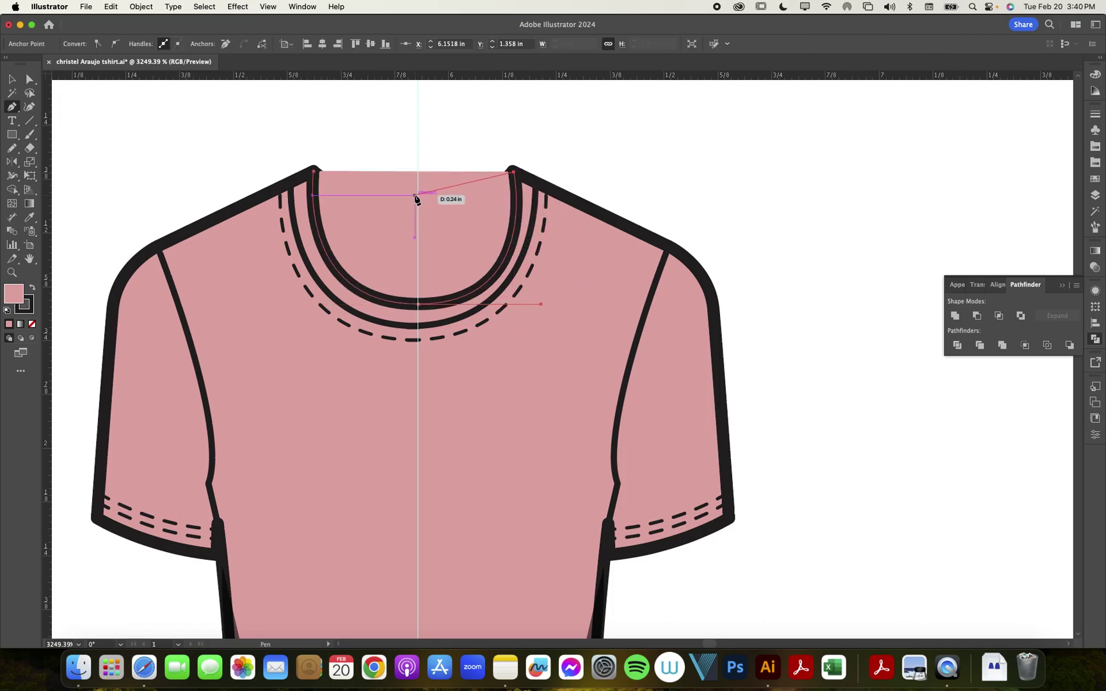
drag(416, 203, 346, 202)
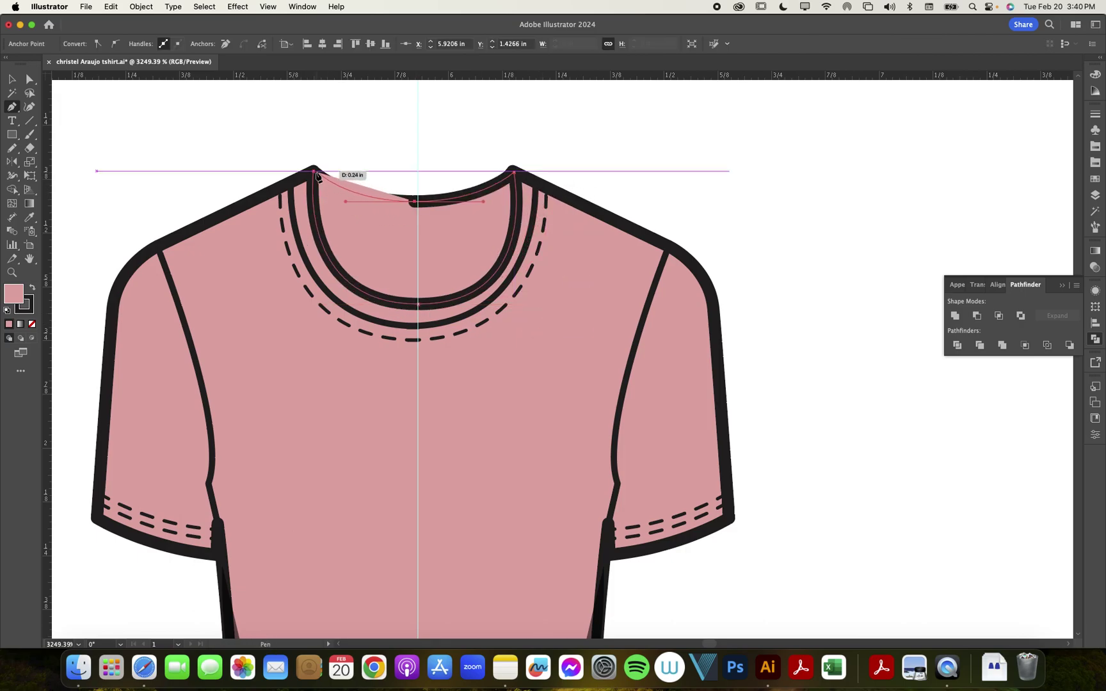
click(314, 172)
- Copy the dark, strokeless shading of the side fold onto the neck-opening shape with the Eyedropper
key(a)
scroll(451, 227, down, 4)
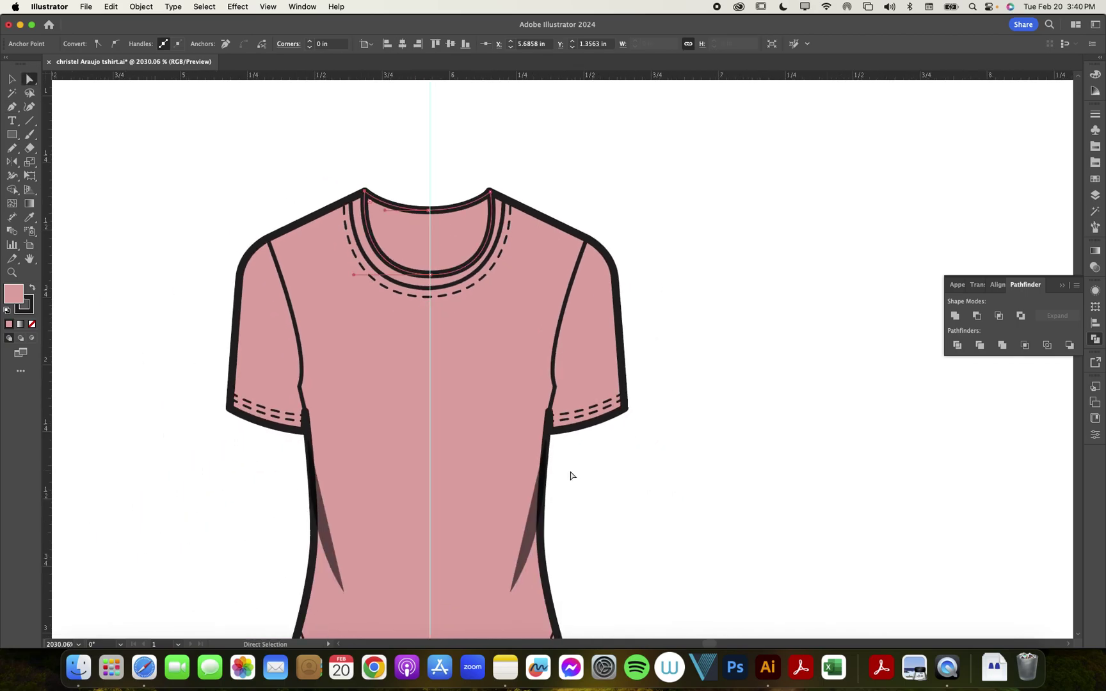
key(i)
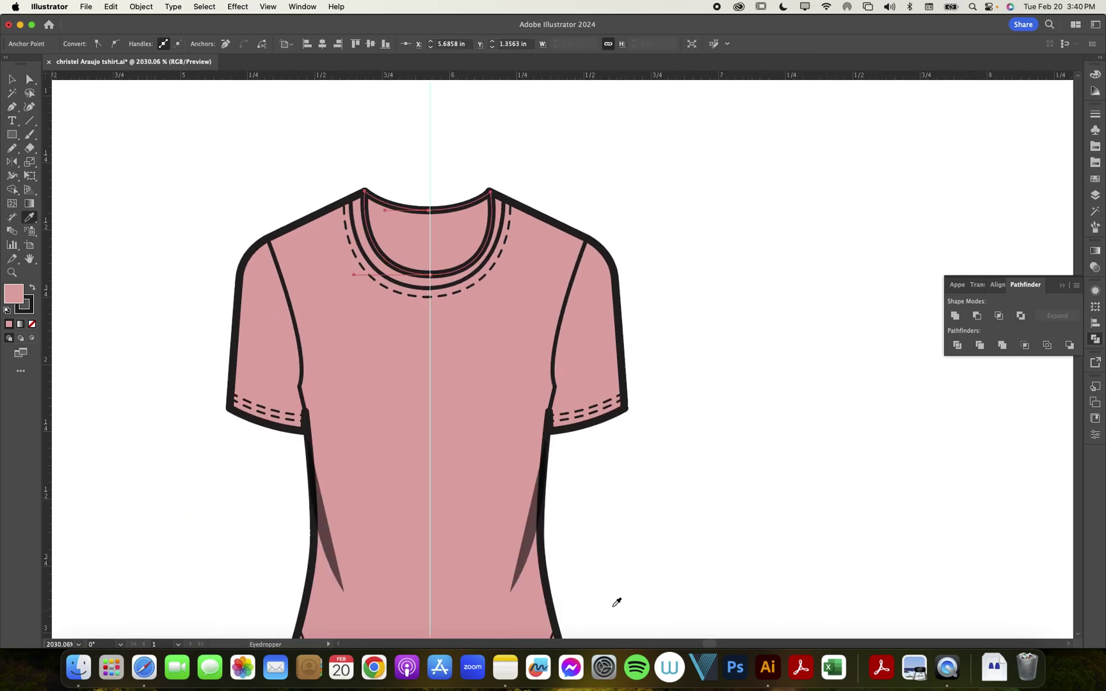
click(532, 531)
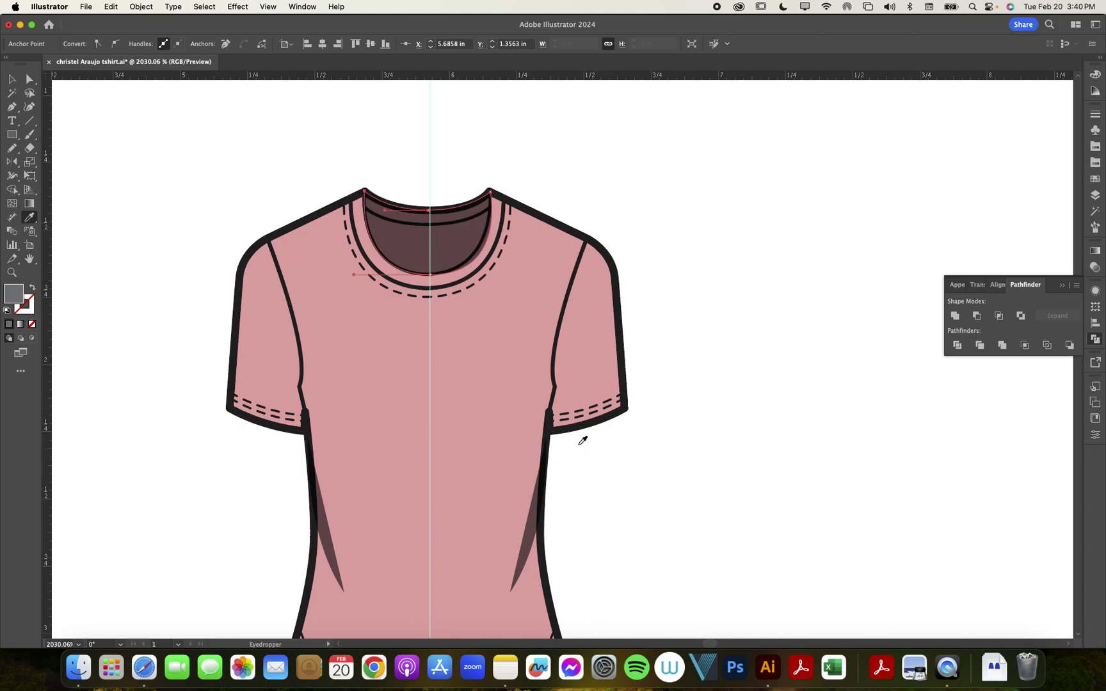
- Adjust the curve handle at the neck-opening shape's lowest centre anchor to fit the front neckline, and deselect the shape
key(a)
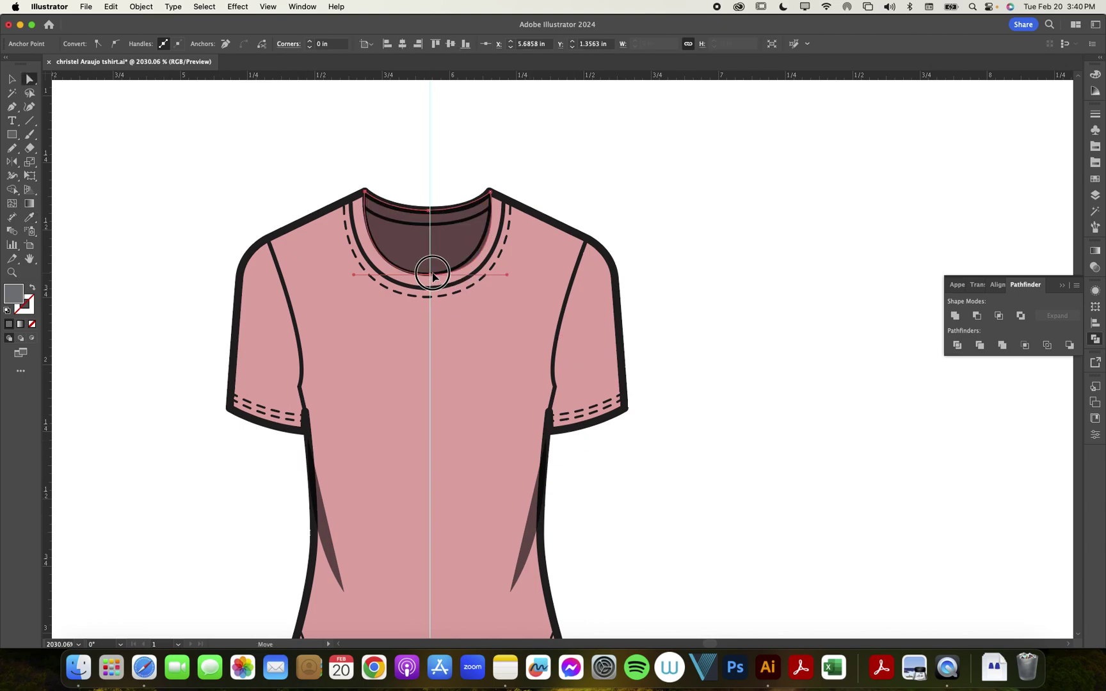
click(429, 274)
drag(506, 277, 501, 271)
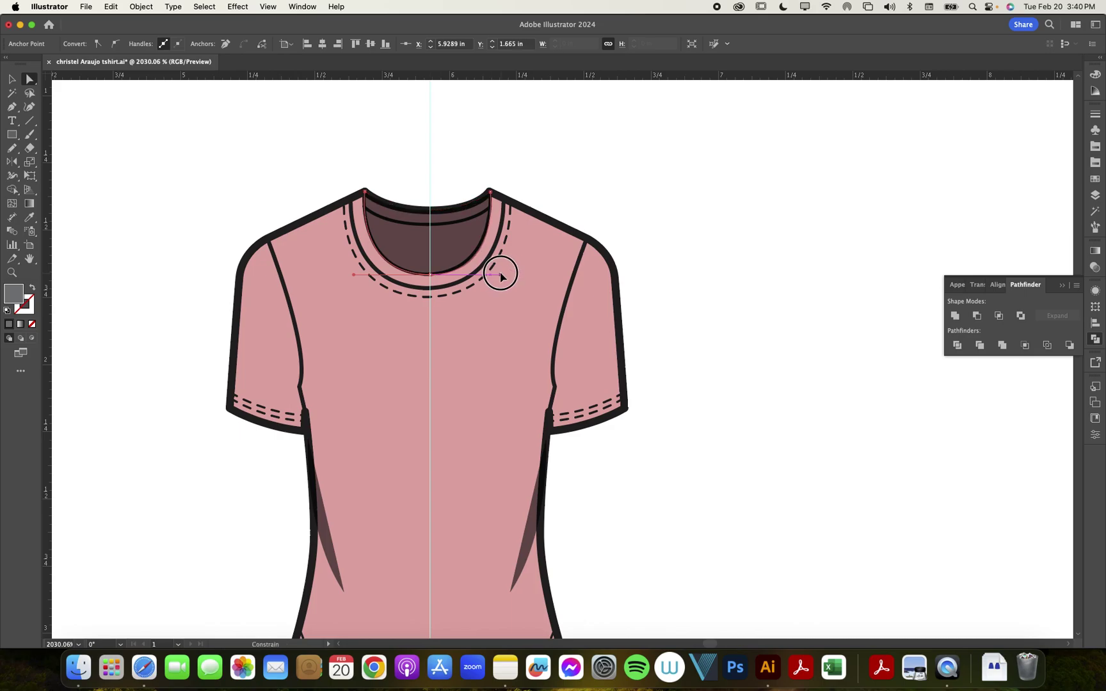
click(609, 194)
scroll(611, 198, down, 4)
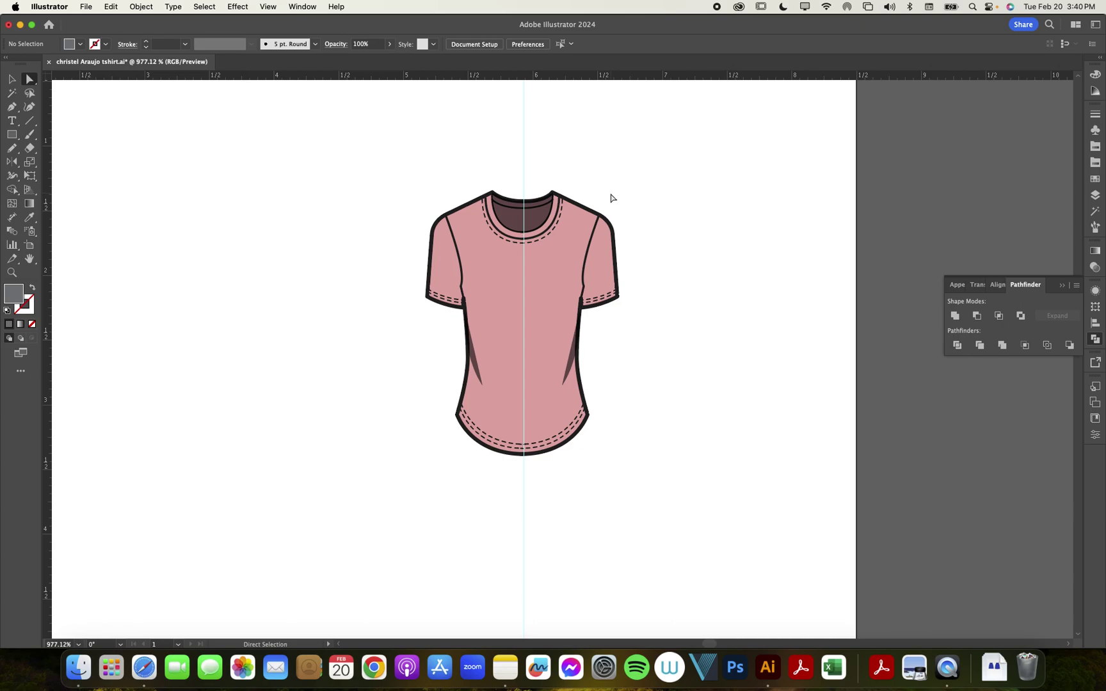
- Examine the whole coloured T-shirt flat, including the paths at the underarms and sleeve hems
key(super+a)
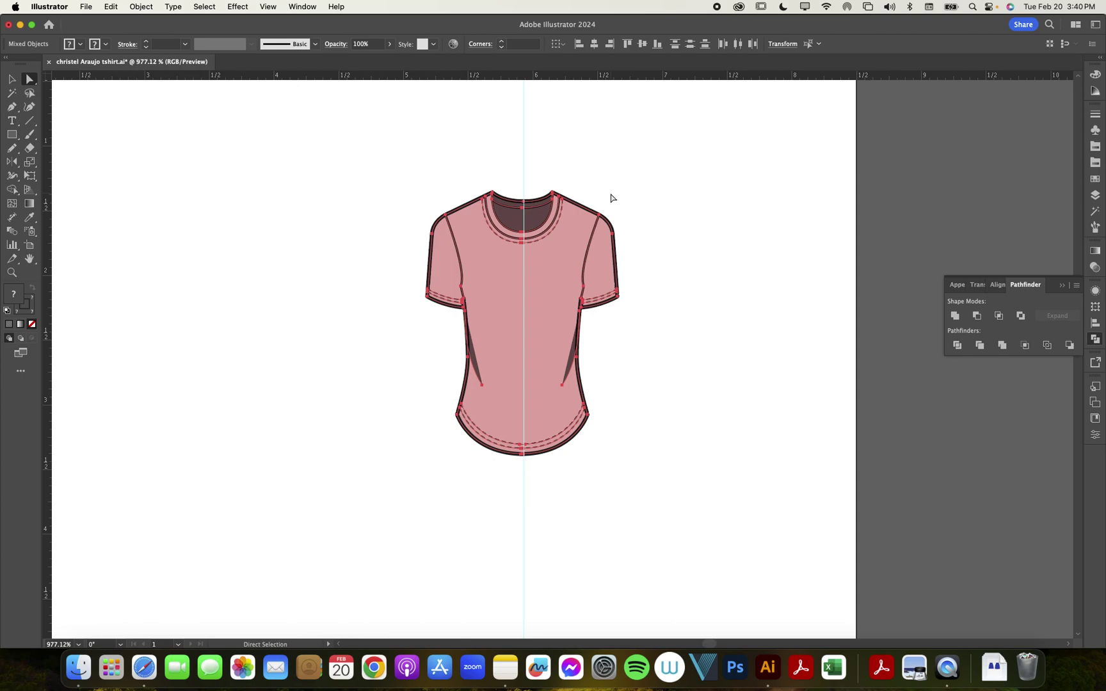
click(708, 213)
scroll(709, 213, down, 2)
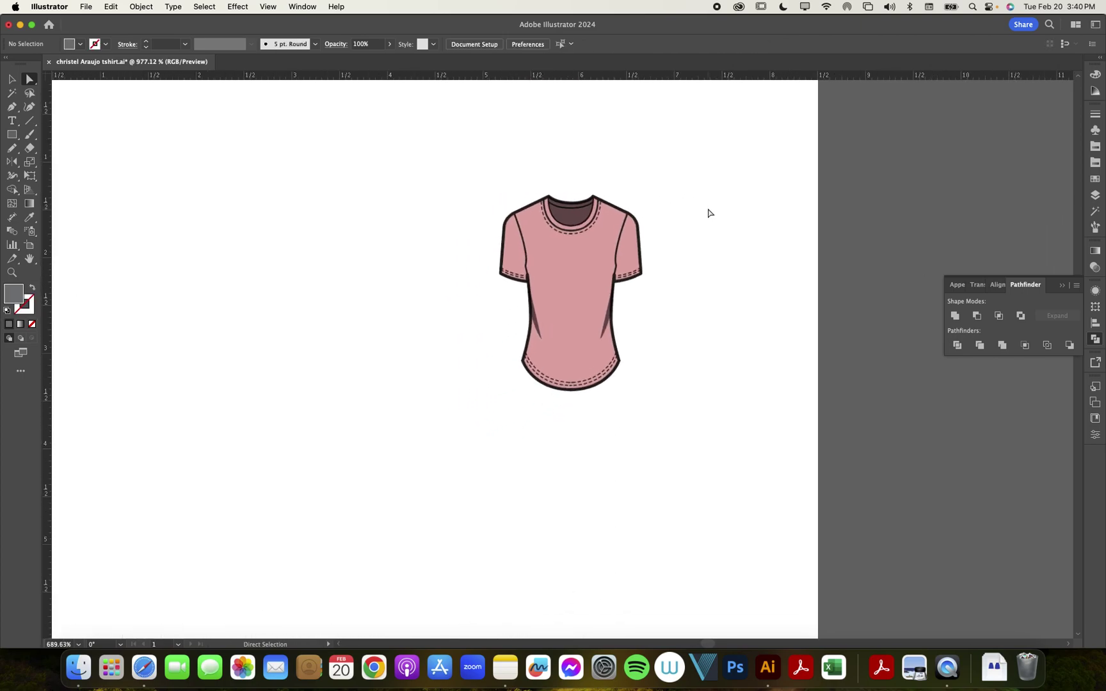
scroll(709, 213, up, 5)
scroll(708, 213, down, 2)
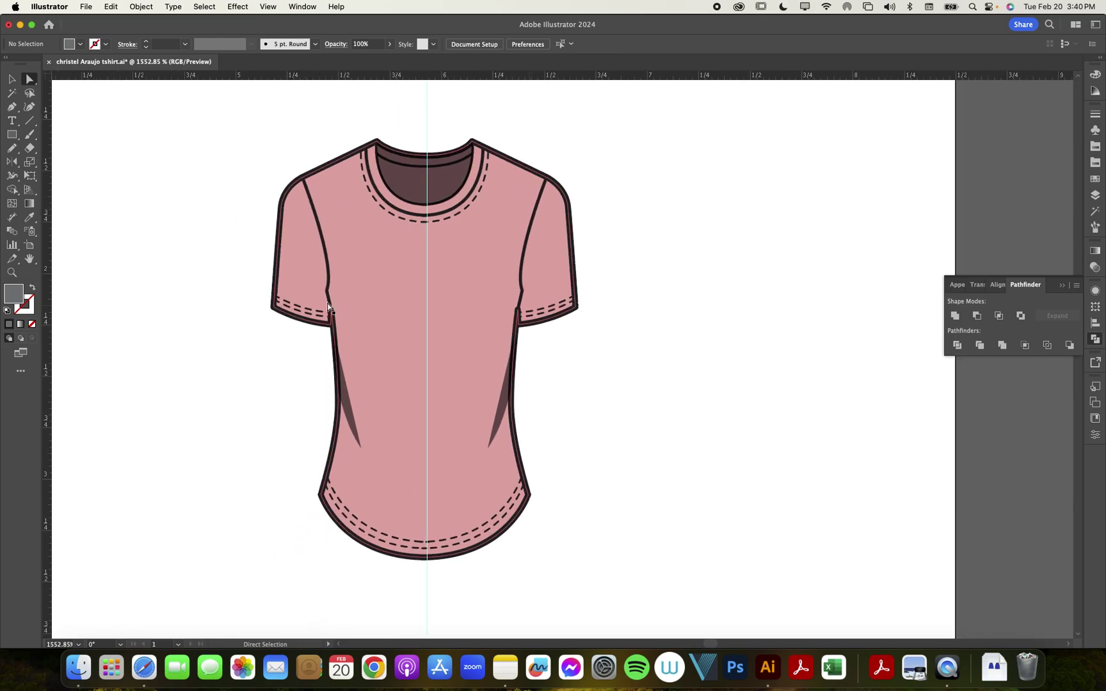
scroll(326, 313, up, 7)
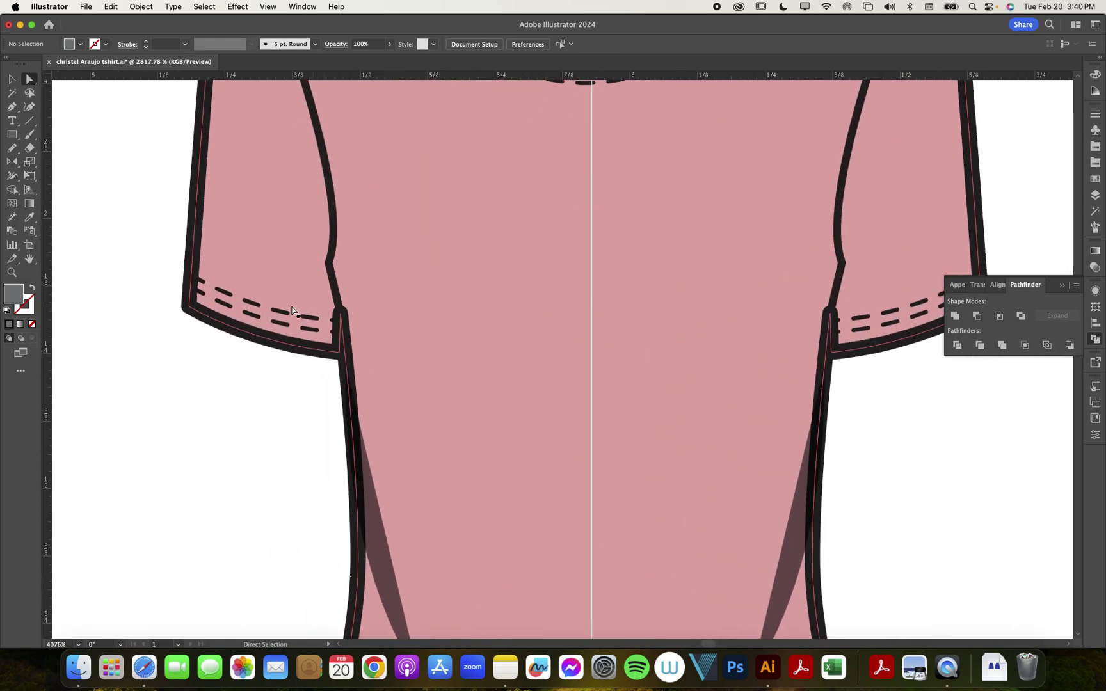
scroll(284, 312, down, 6)
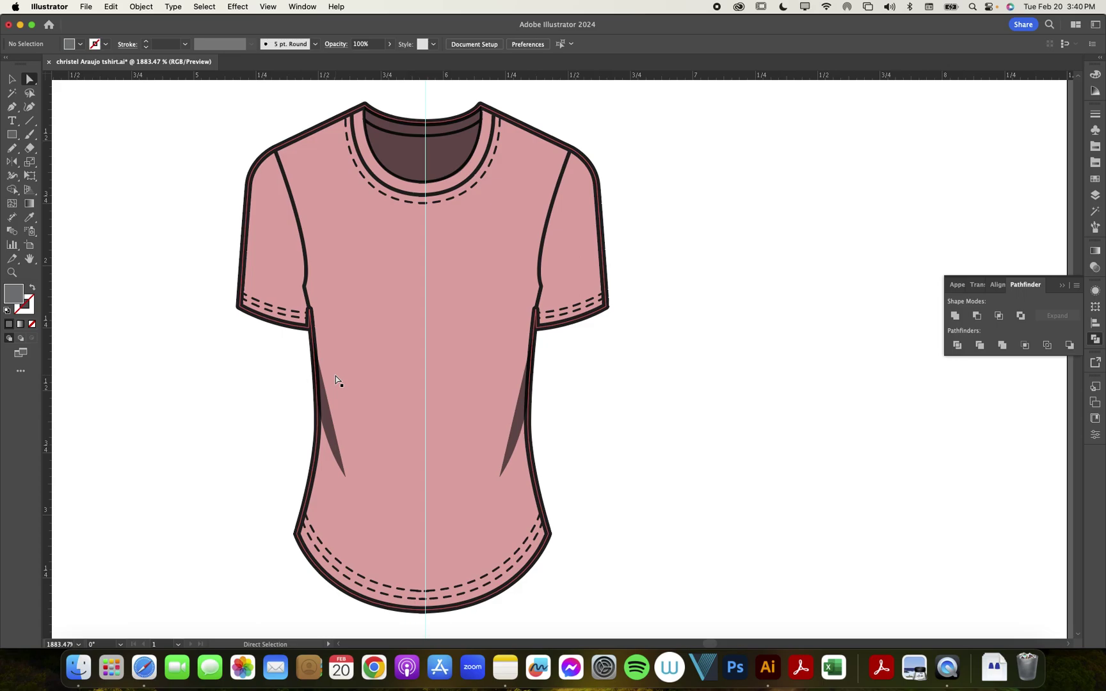
scroll(339, 381, down, 3)
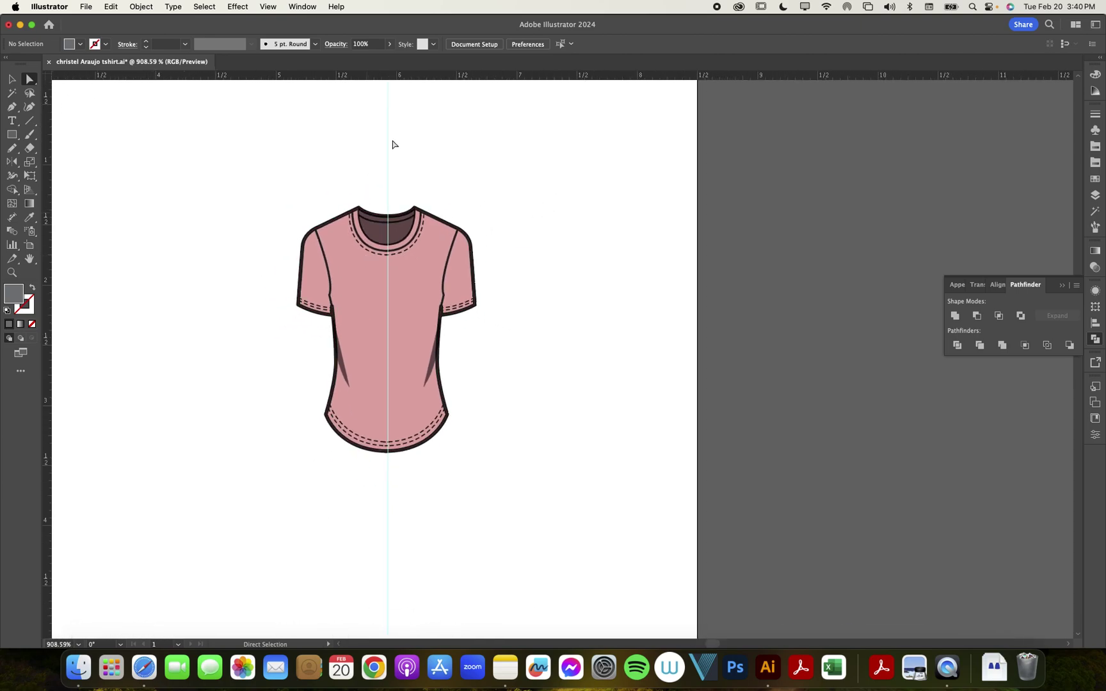
- Try moving the pink body shape and an armhole seam away from the other T-shirt parts, undoing each move
click(10, 78)
drag(284, 161, 515, 508)
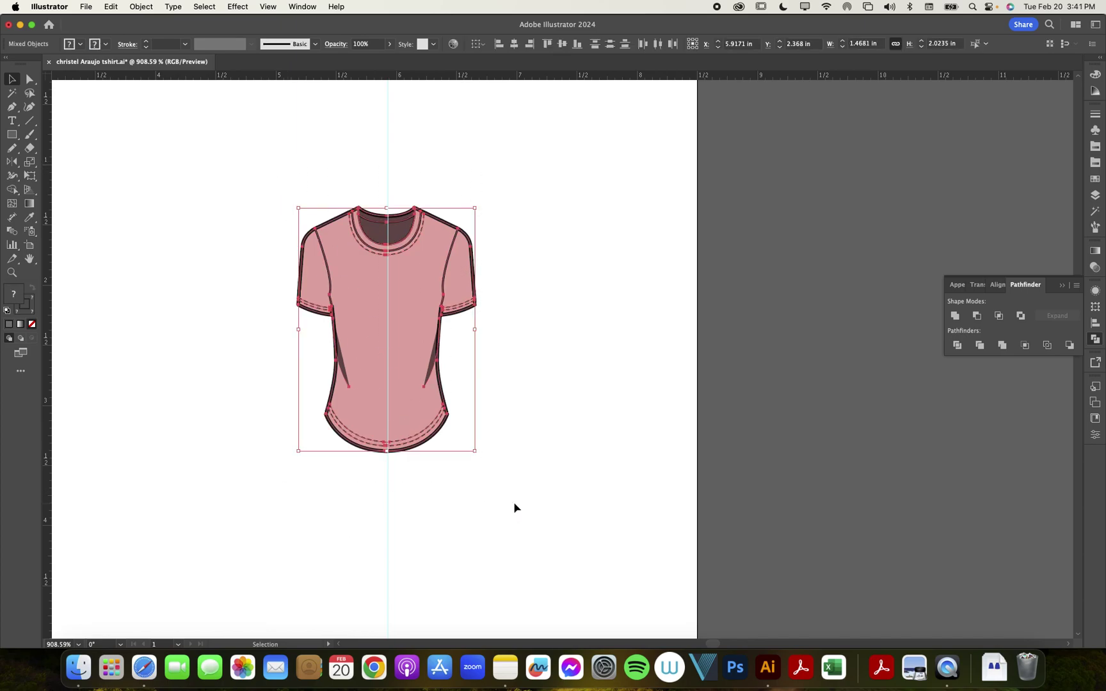
drag(387, 334, 442, 383)
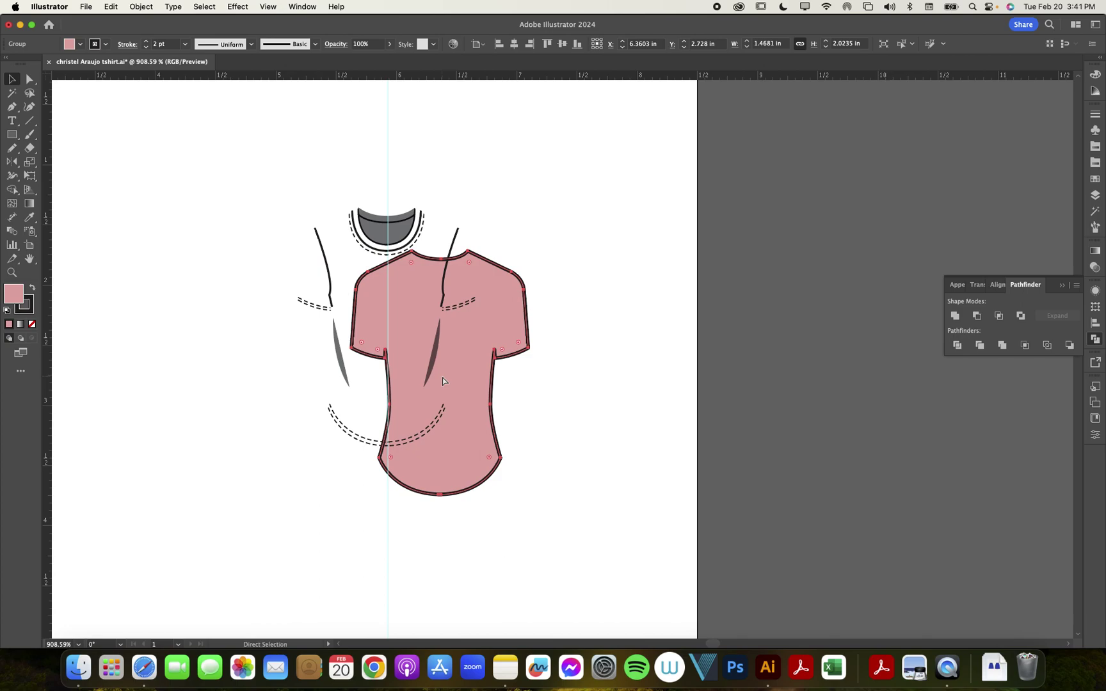
key(super+z)
drag(390, 326, 511, 330)
key(super+z)
drag(423, 288, 332, 353)
key(super+z)
click(533, 217)
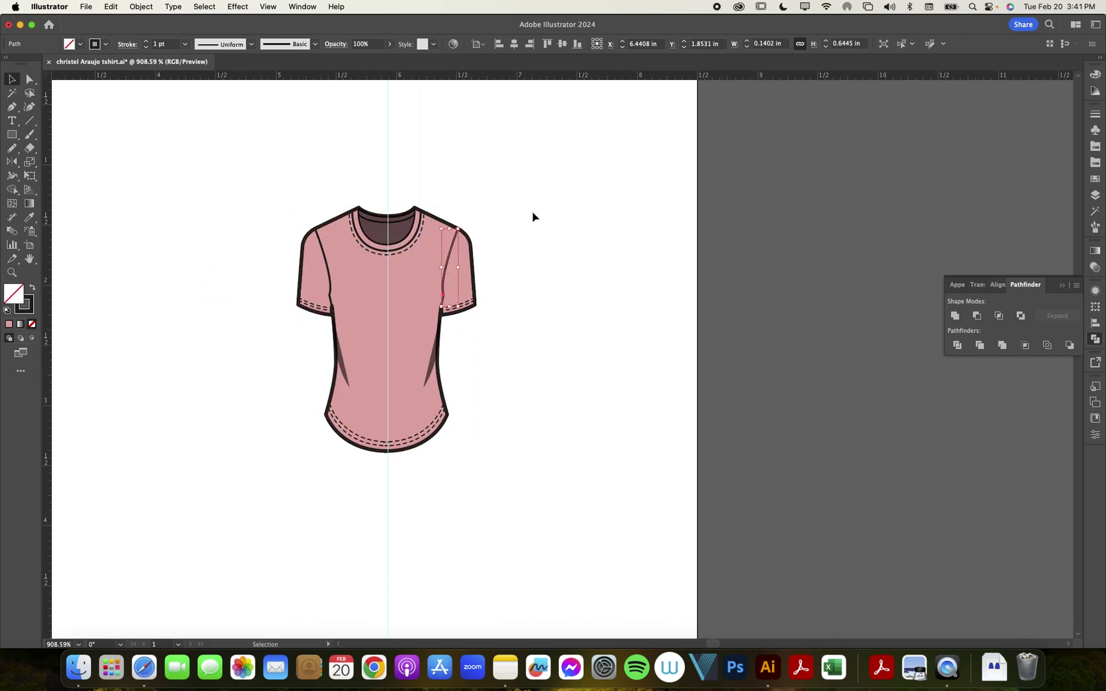
- Group all the T-shirt parts and move the group to the left of the vertical centre guide
drag(575, 178, 232, 475)
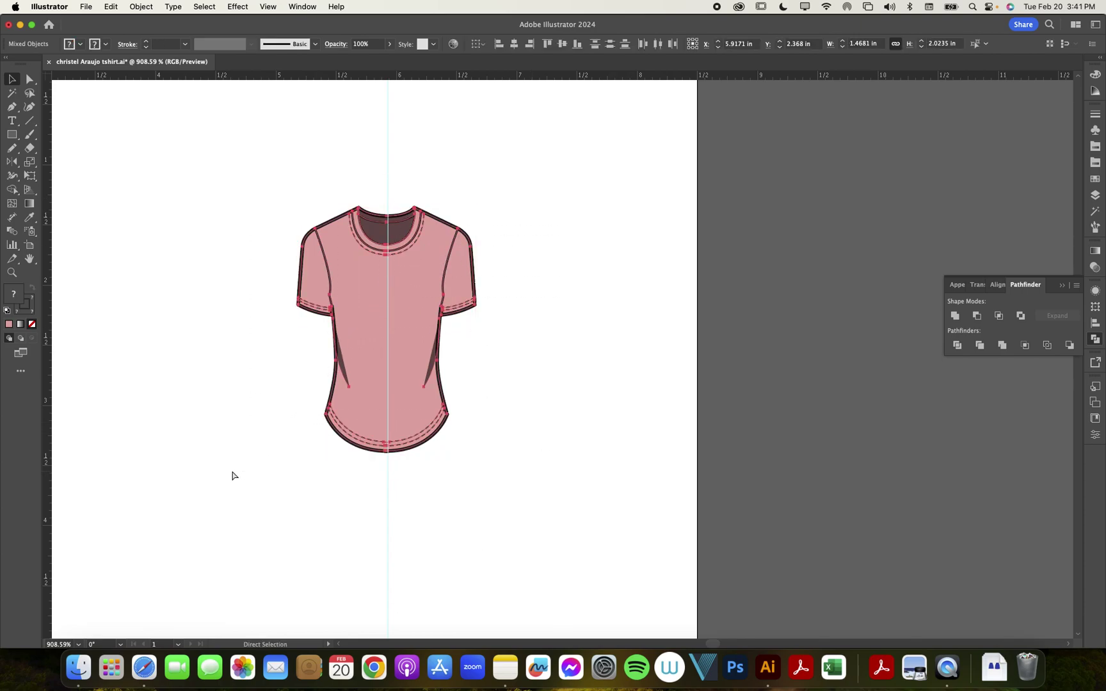
key(super+g)
click(588, 254)
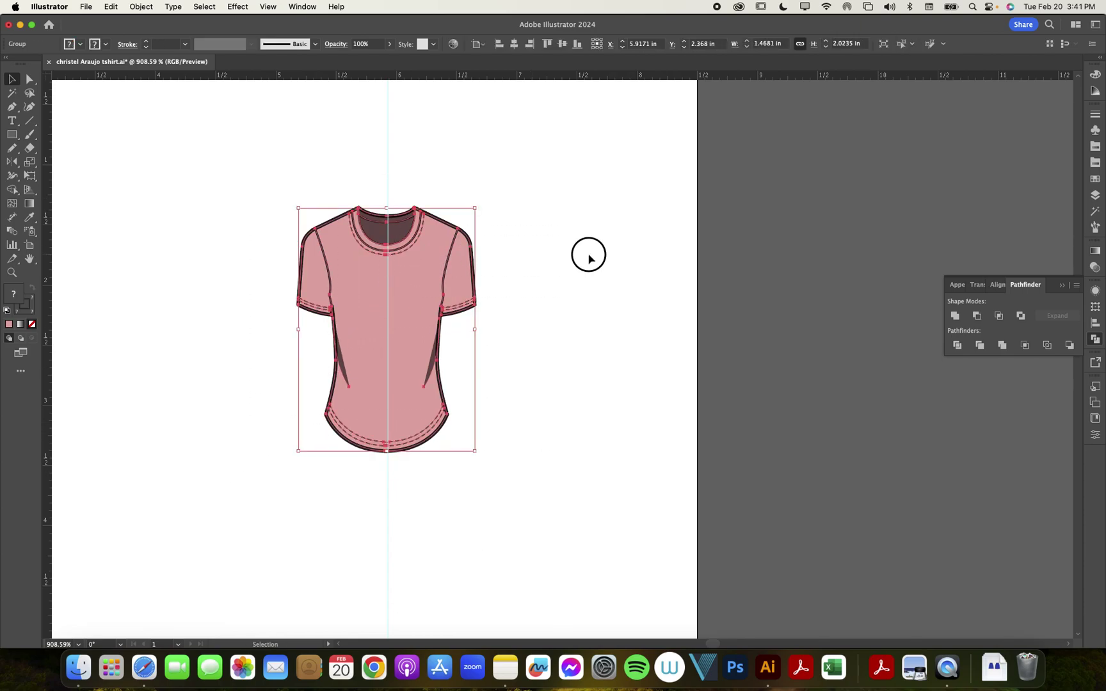
drag(421, 225, 356, 220)
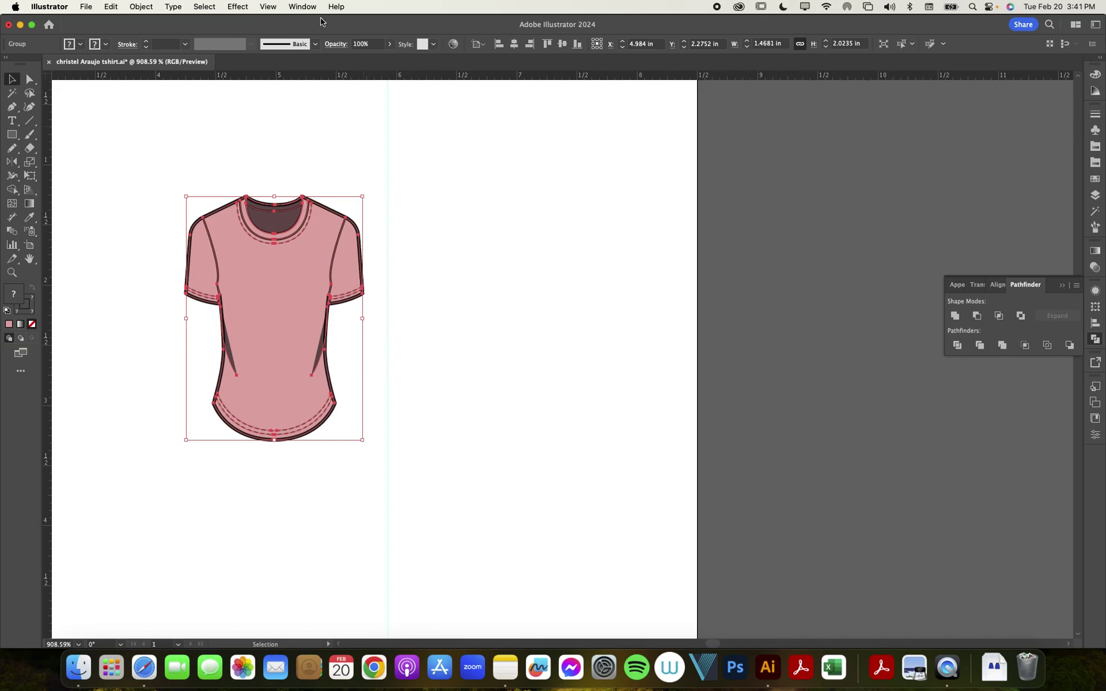
- Apply a Drop Shadow to the T-shirt group with X offset, Y offset and blur of 0.03 in, and save the file
click(302, 6)
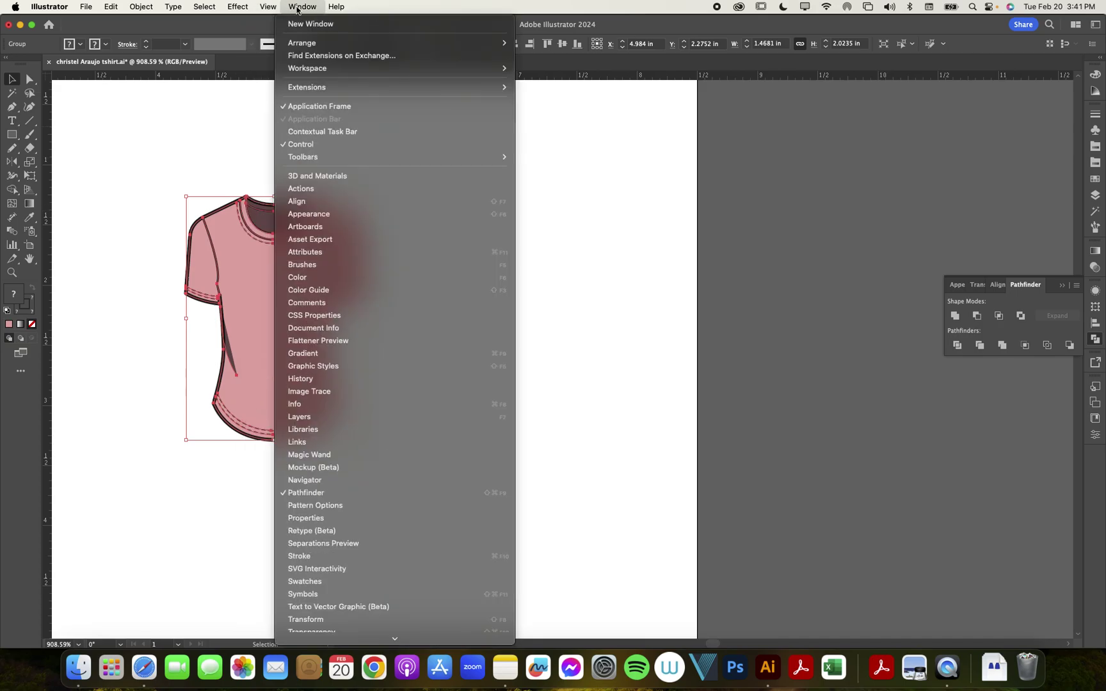
mouse_move(237, 7)
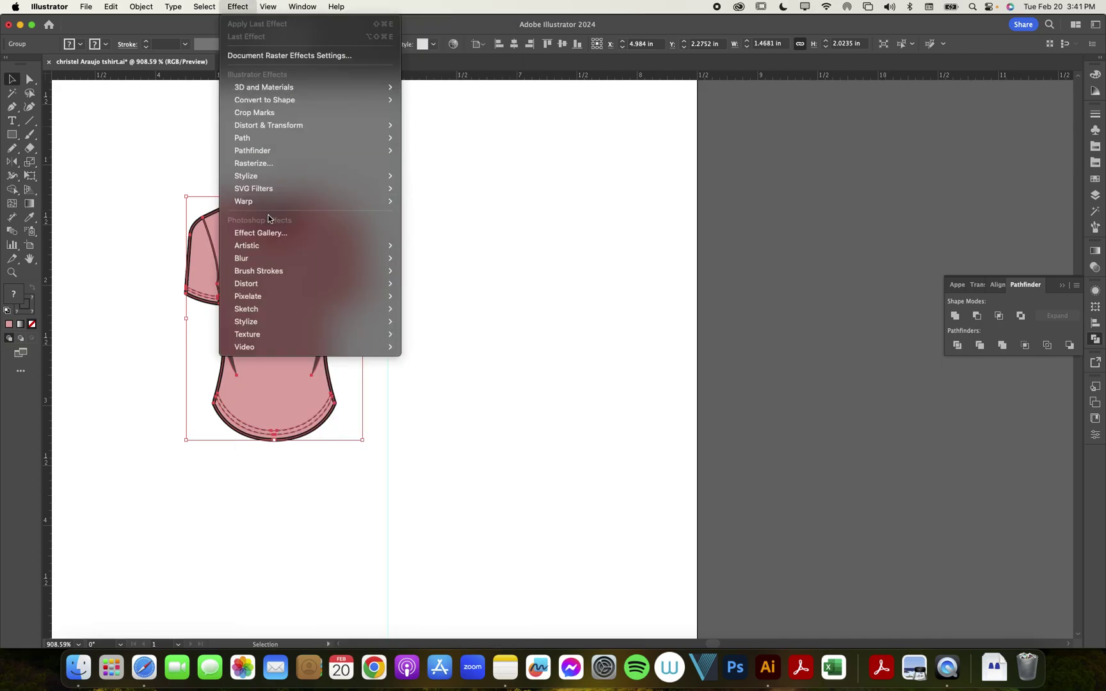
mouse_move(274, 308)
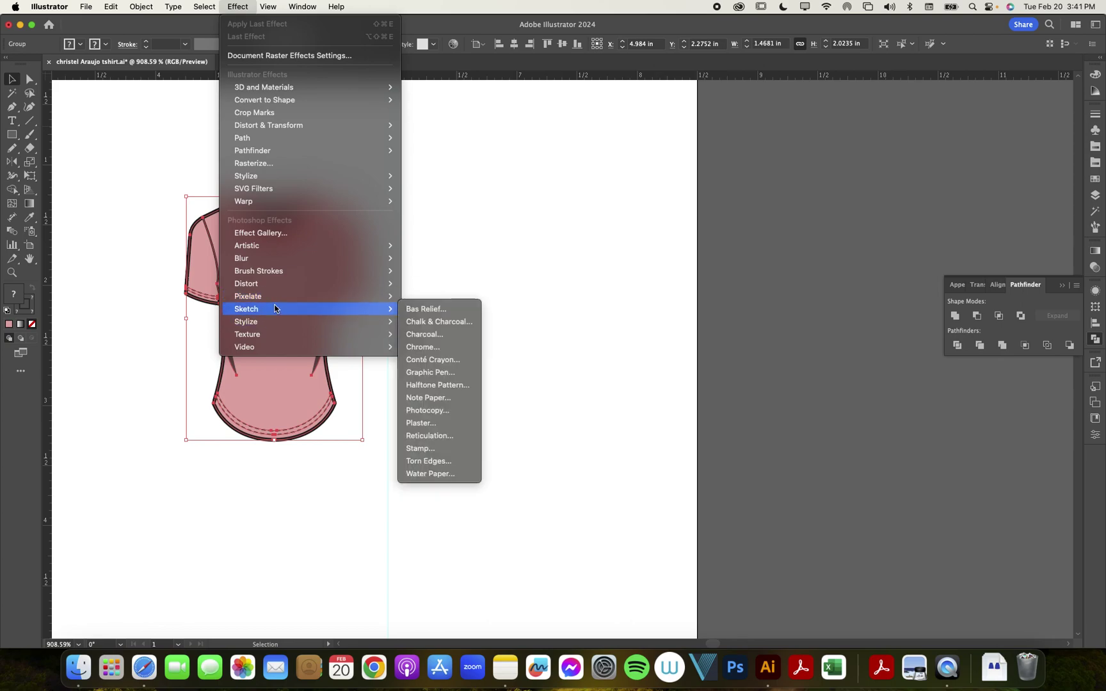
mouse_move(307, 175)
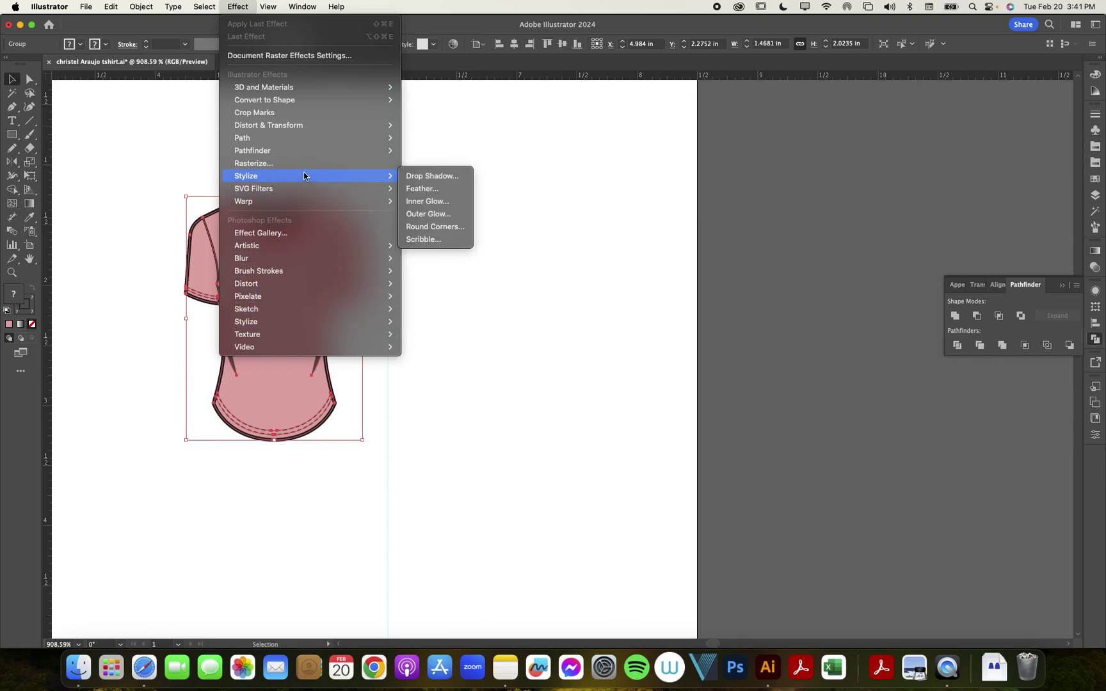
click(429, 175)
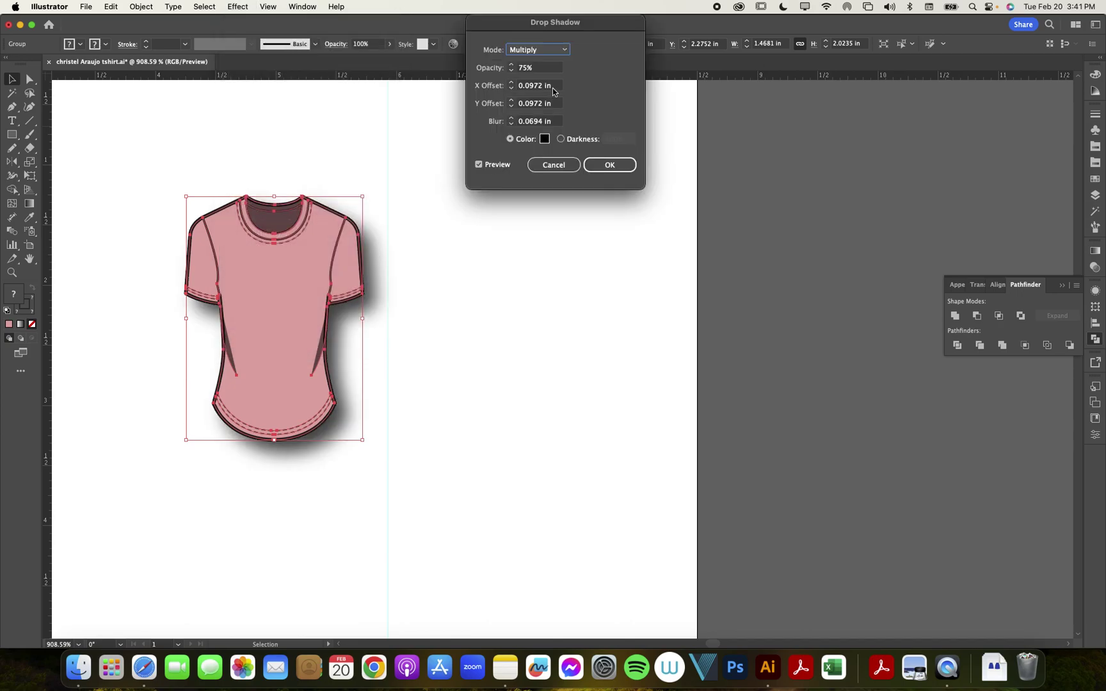
double_click(543, 85)
text(0.03)
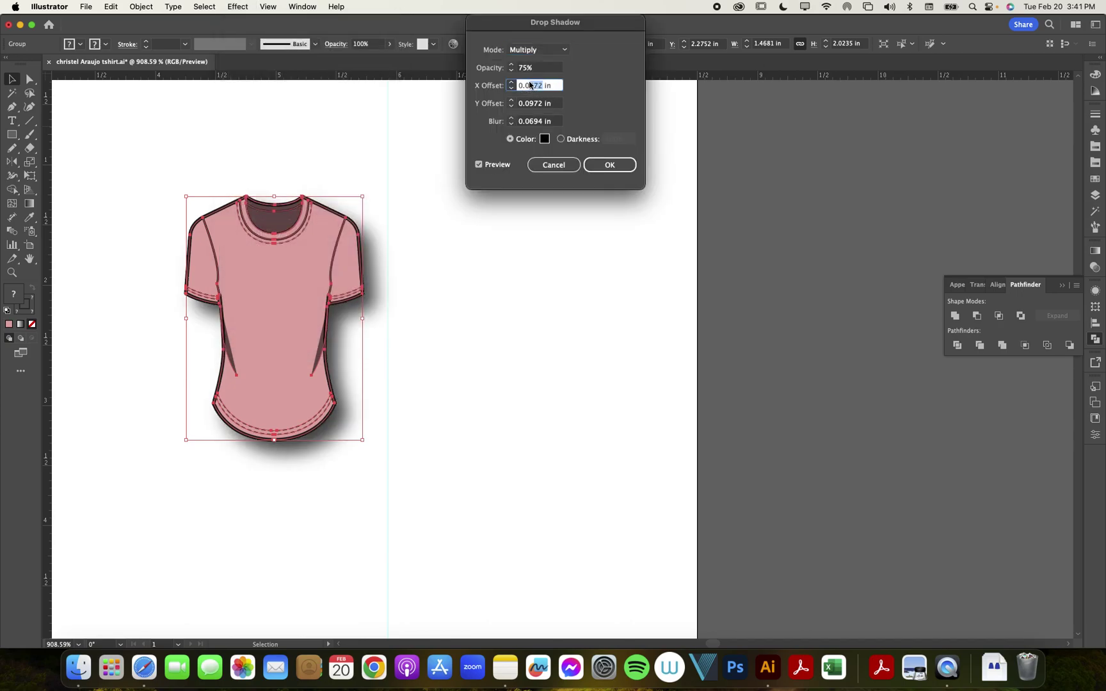
double_click(538, 103)
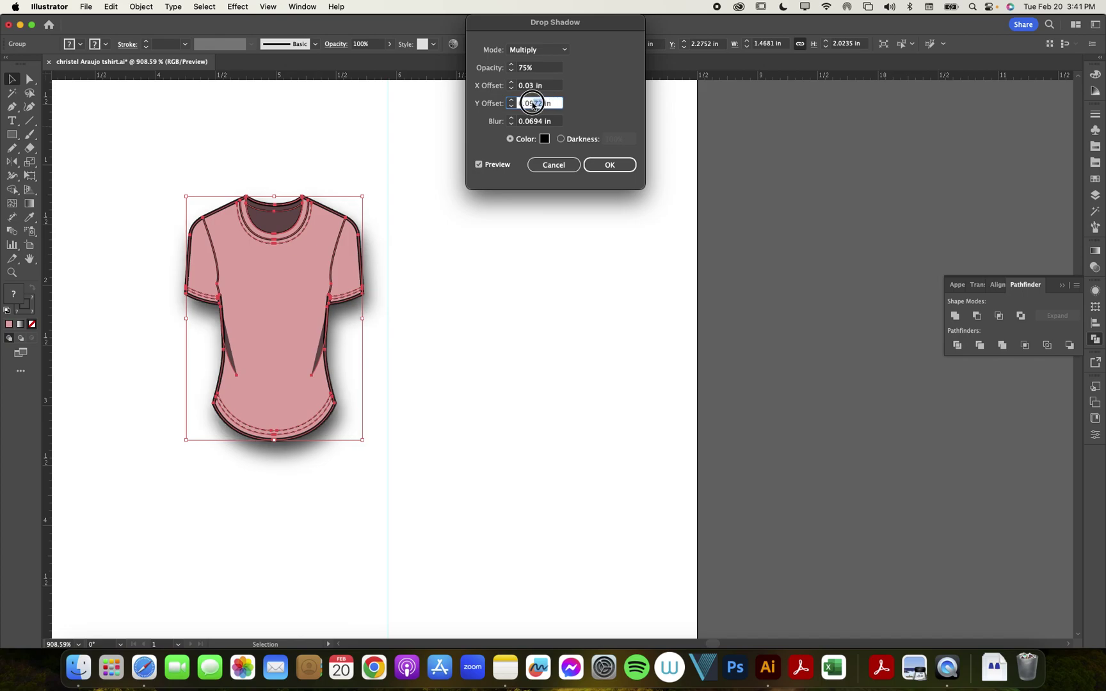
text(0.03)
double_click(542, 122)
text(0.03)
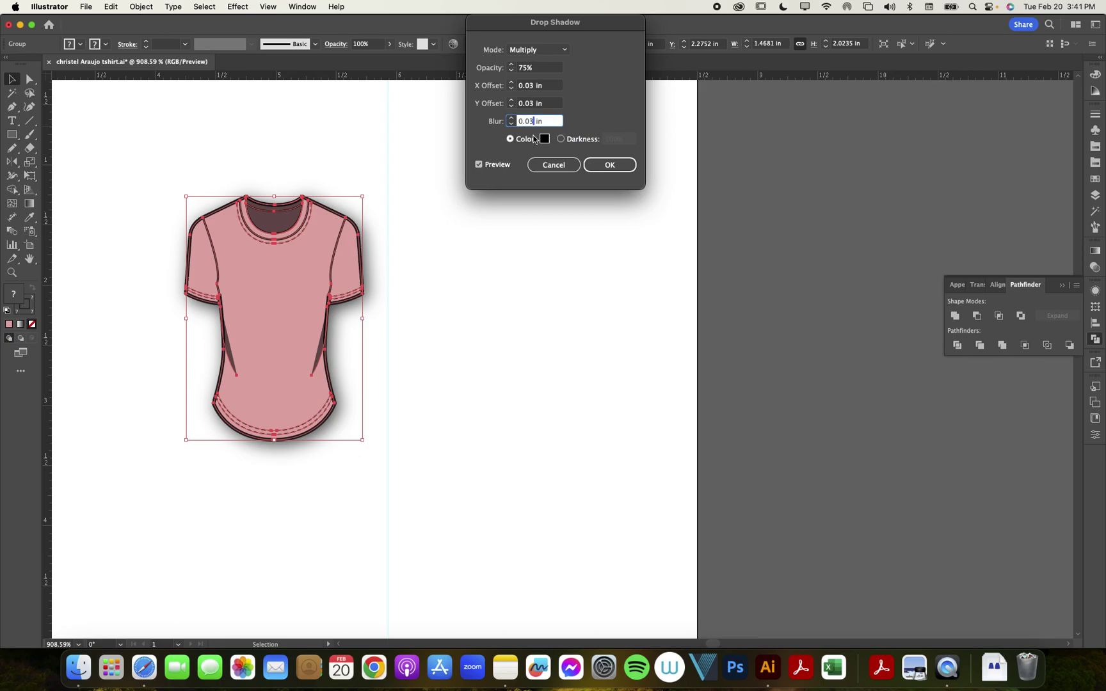
click(549, 104)
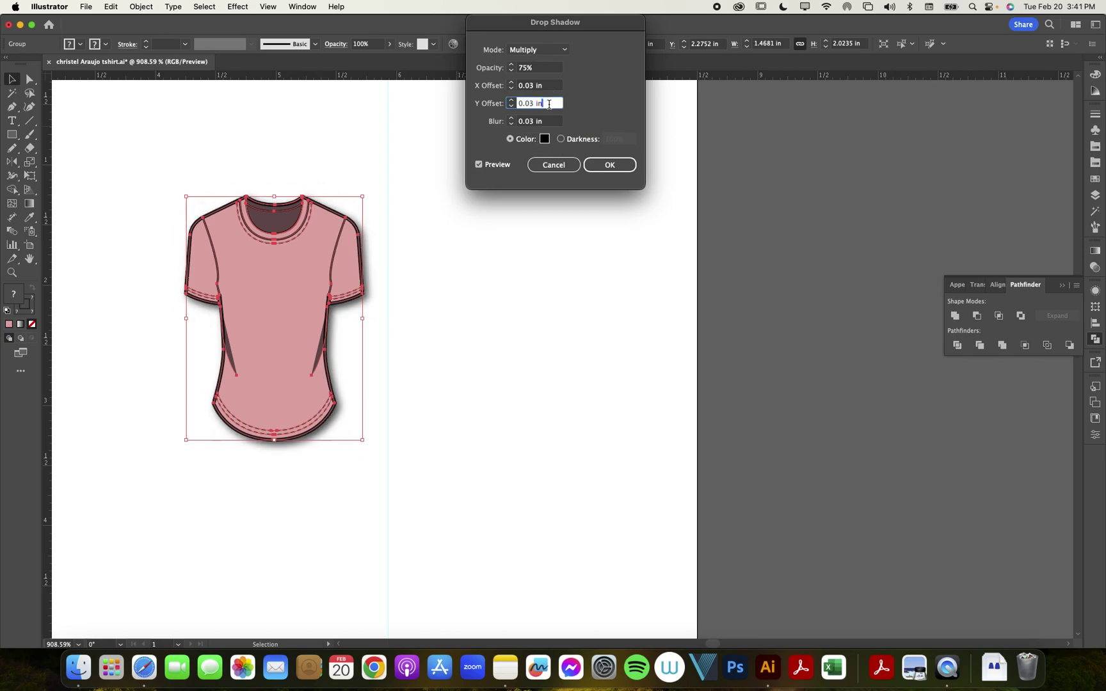
click(605, 166)
click(566, 232)
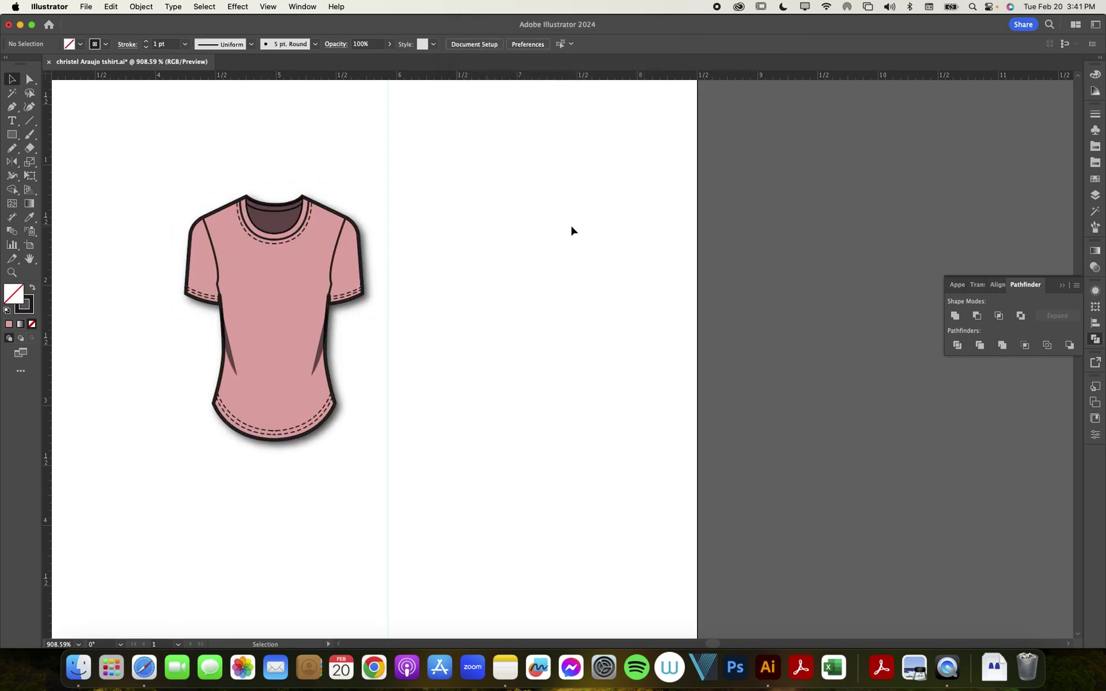
scroll(574, 231, down, 1)
key(super+s)
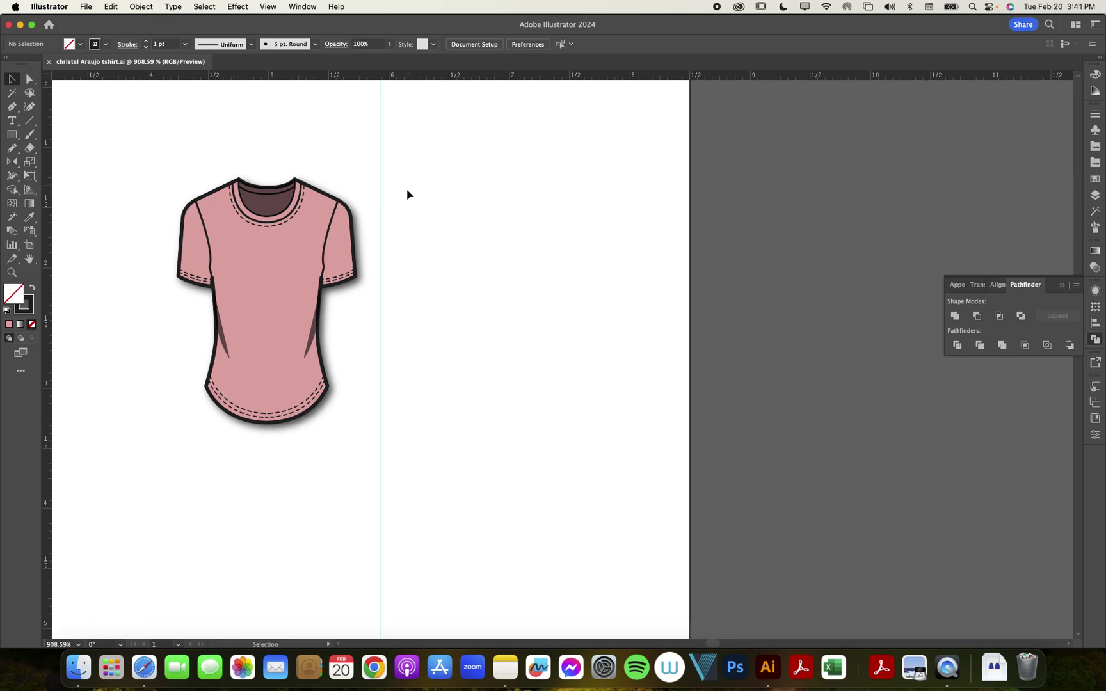
- Ungroup the shadowed T-shirt artwork and deselect its parts
drag(434, 165, 141, 451)
key(super+shift+g)
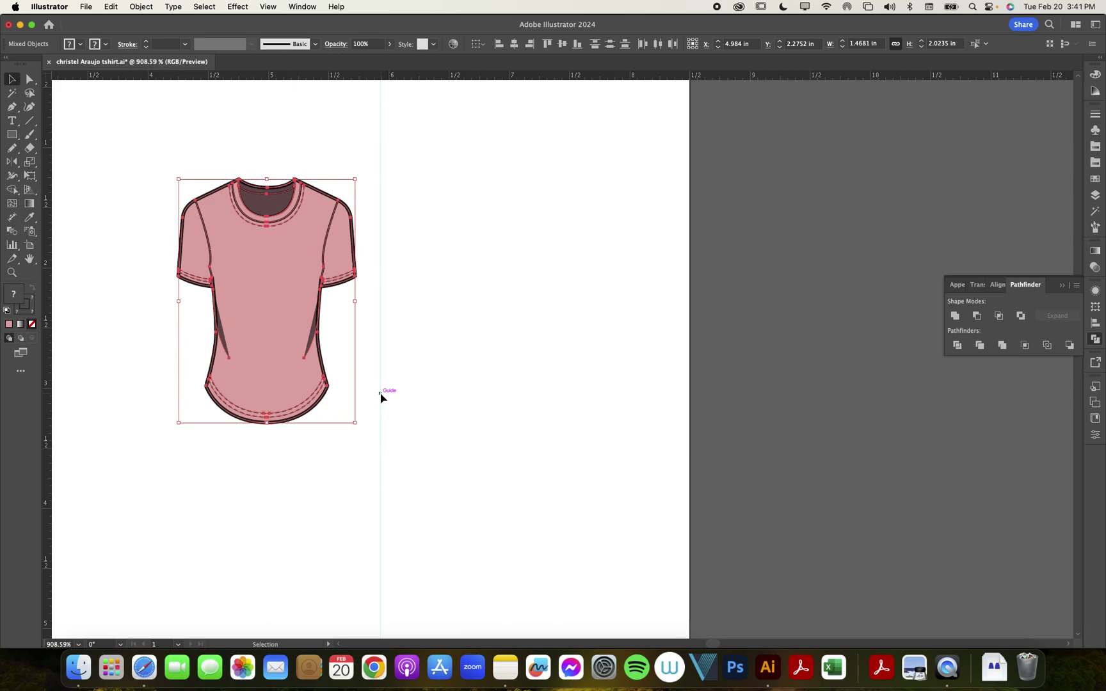
click(474, 247)
- Group all the T-shirt parts again and move the group slightly down and to the left
drag(481, 190, 110, 482)
key(super+g)
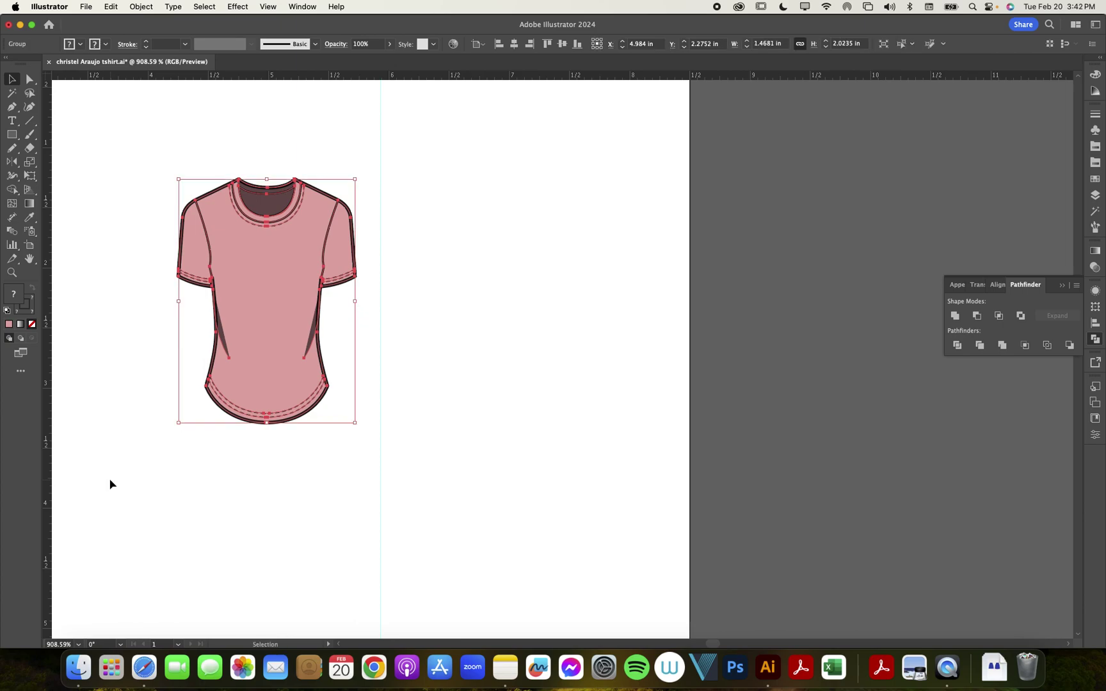
click(484, 305)
mouse_move(279, 254)
mouse_down()
mouse_move(369, 270)
mouse_move(199, 282)
mouse_move(297, 291)
mouse_move(272, 288)
mouse_move(264, 264)
mouse_up()
click(452, 259)
- Isolate the T-shirt group down to the pink body path inside its nested group, and exit isolation mode
scroll(452, 262, up, 2)
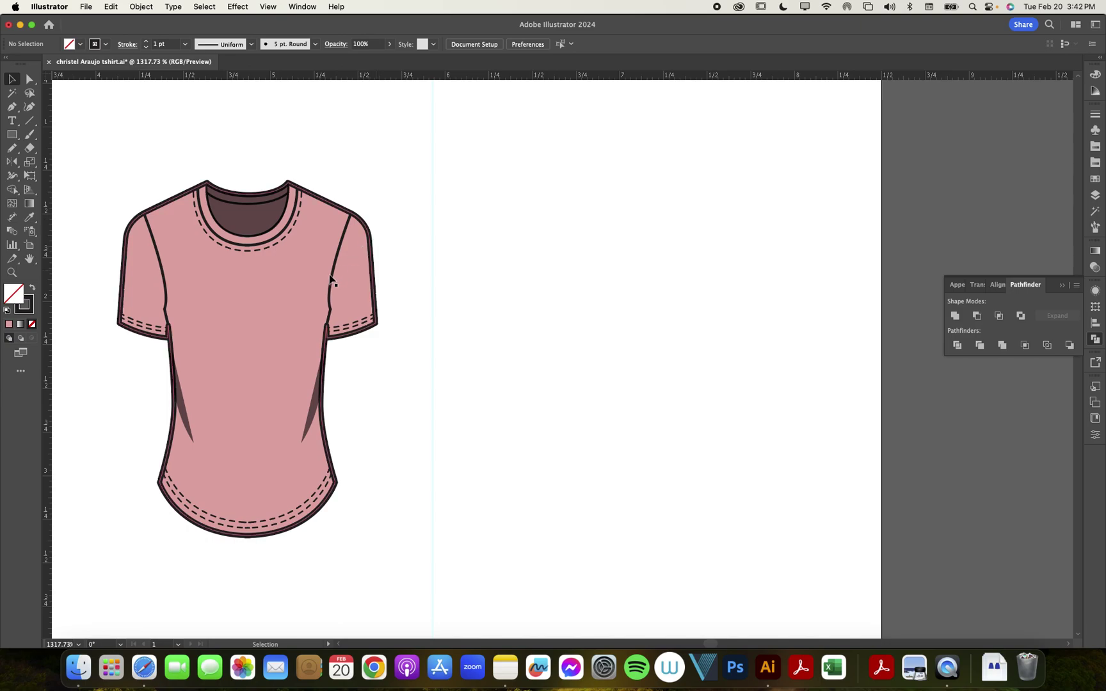
double_click(306, 281)
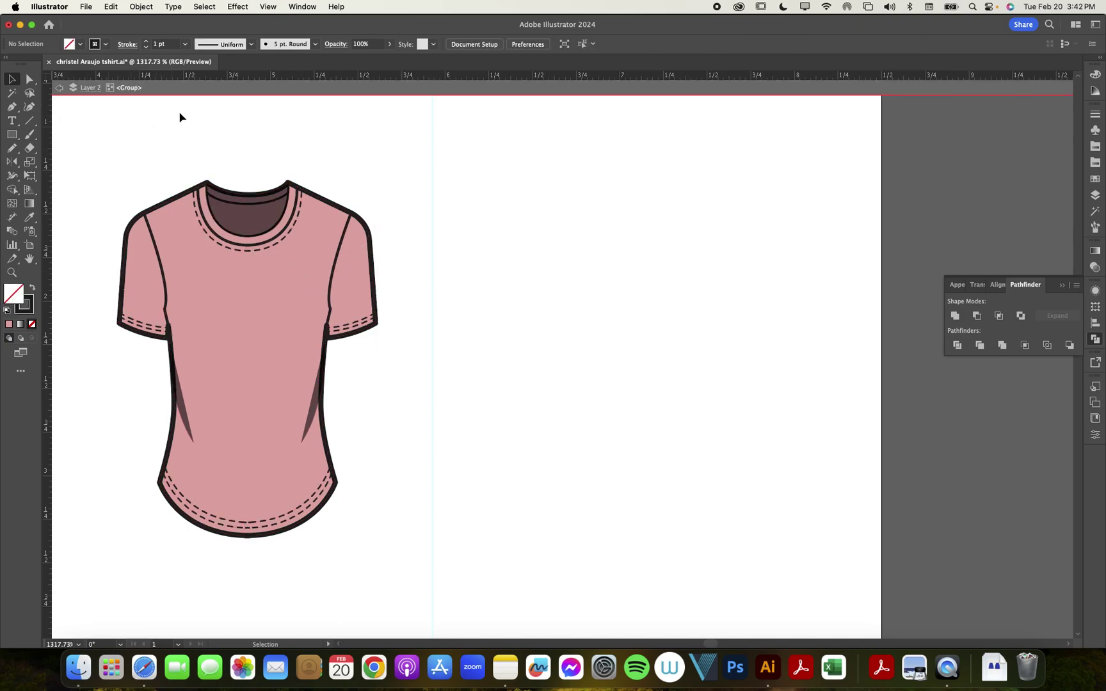
click(255, 288)
double_click(255, 290)
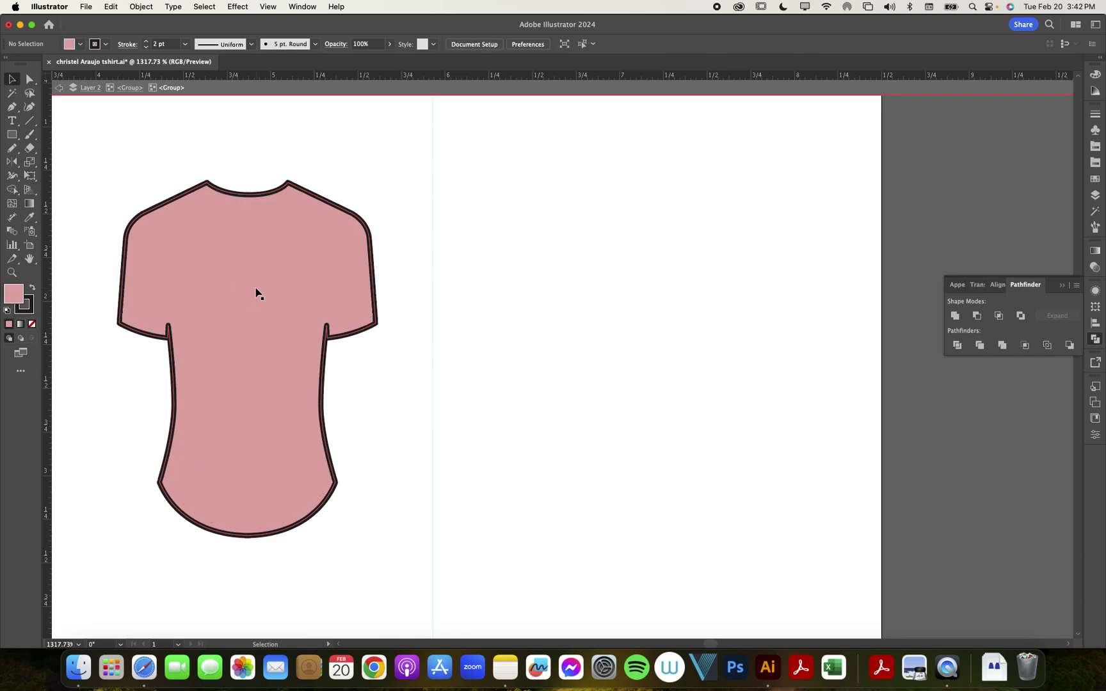
click(255, 287)
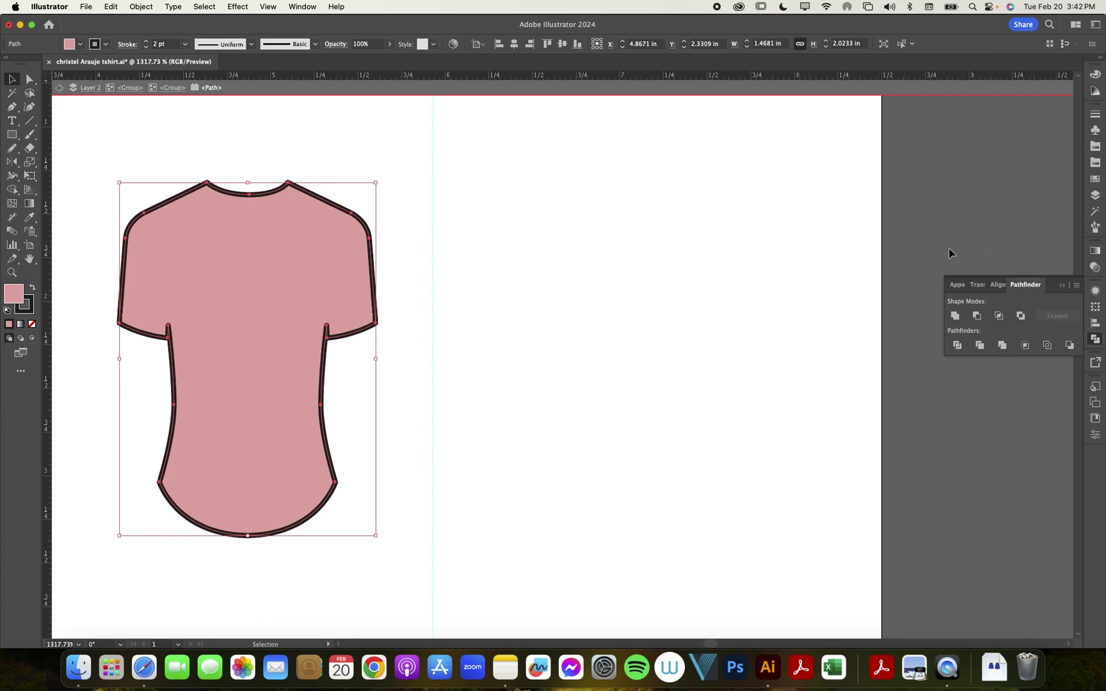
click(611, 221)
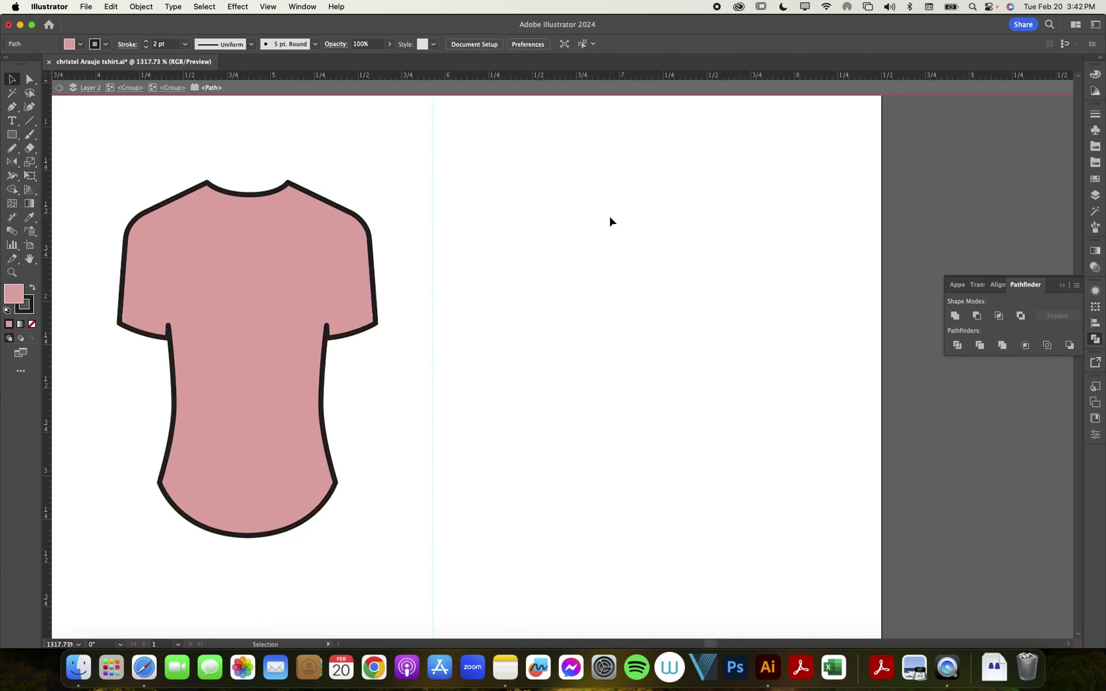
double_click(601, 221)
- Select the whole T-shirt group and move it right until its sleeve overlaps the vertical guide
click(255, 302)
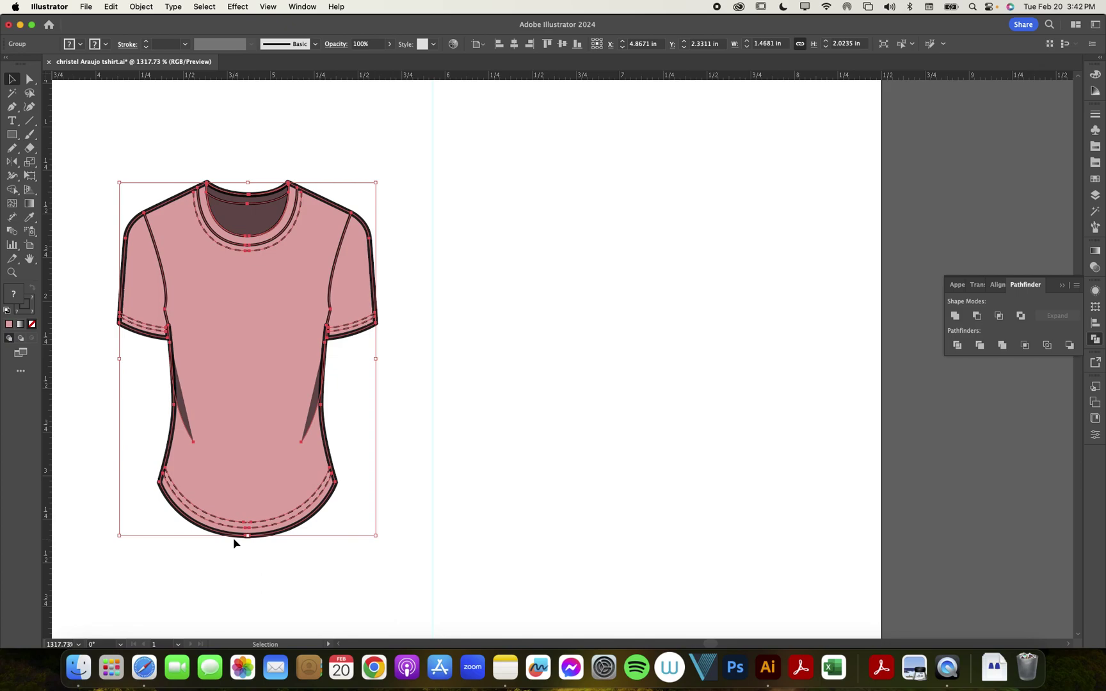
click(524, 187)
drag(524, 188, 39, 587)
drag(465, 137, 55, 580)
click(469, 270)
drag(287, 269, 314, 261)
click(523, 281)
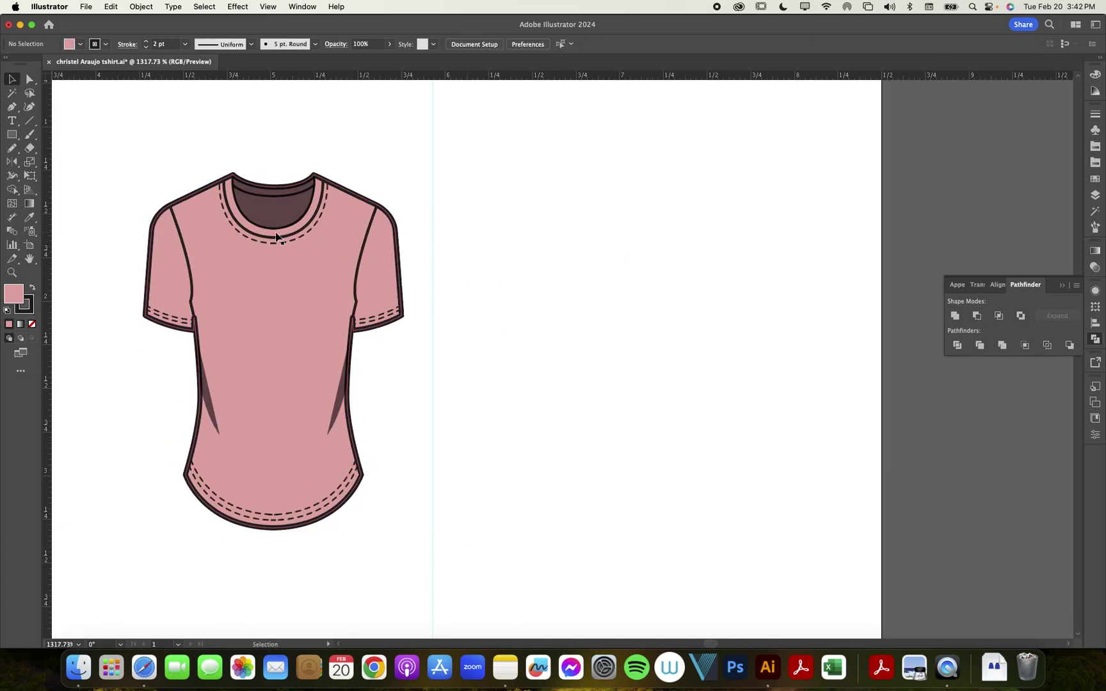
drag(271, 267, 334, 289)
click(602, 253)
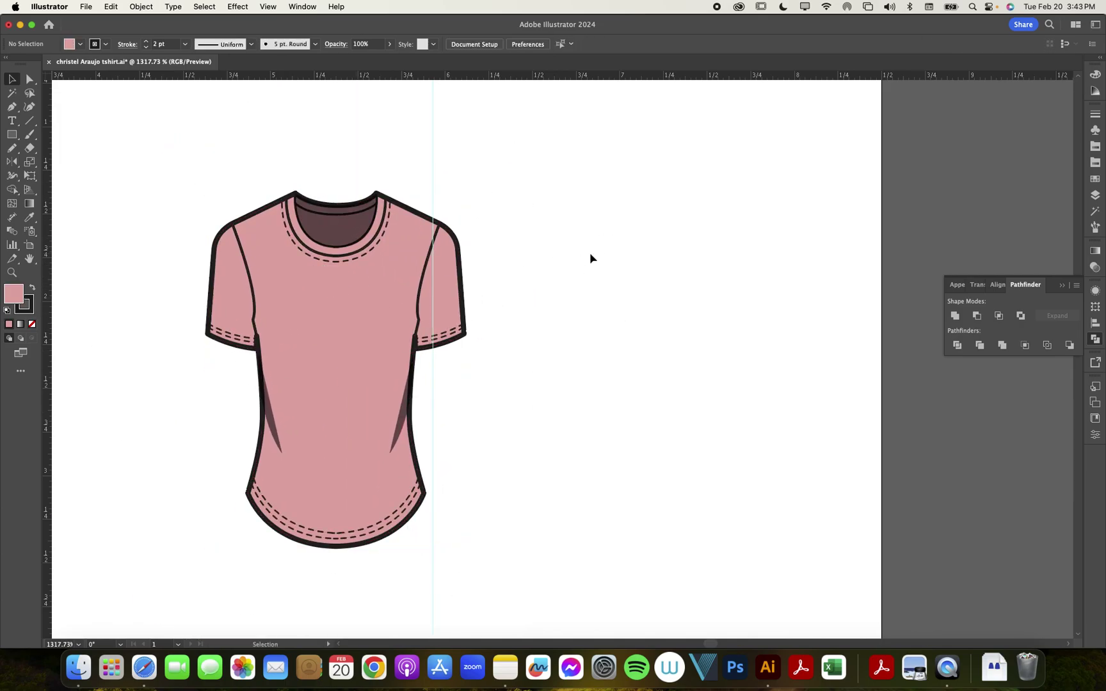
- Isolate the right half of the front neckline path within the T-shirt group, and exit isolation mode
double_click(374, 275)
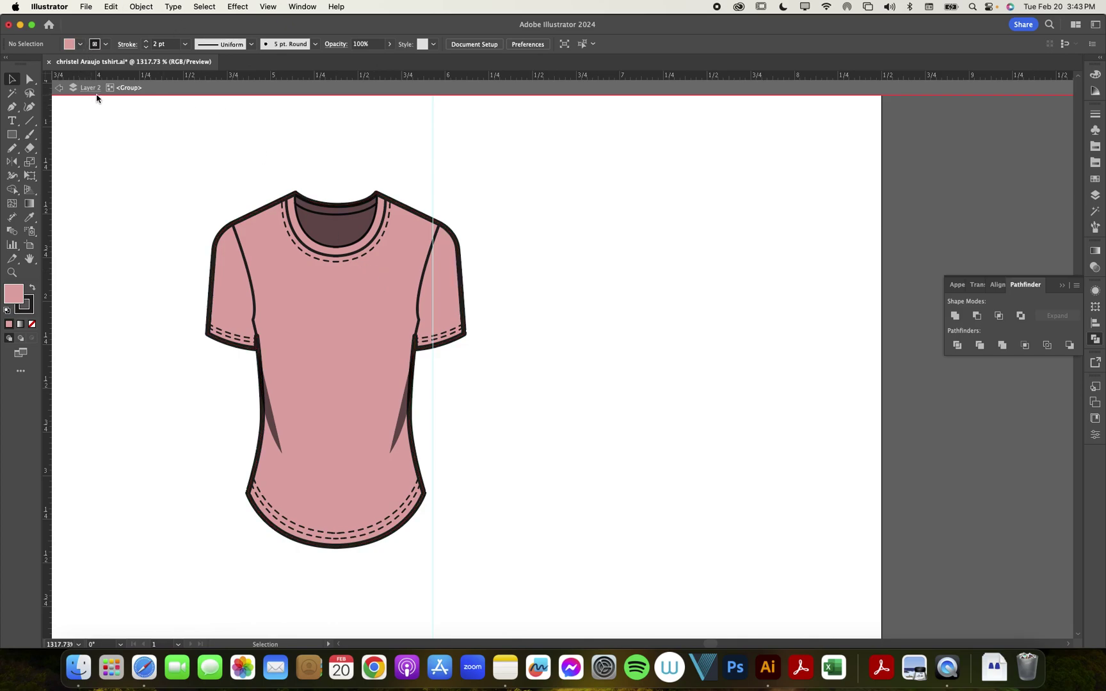
double_click(350, 258)
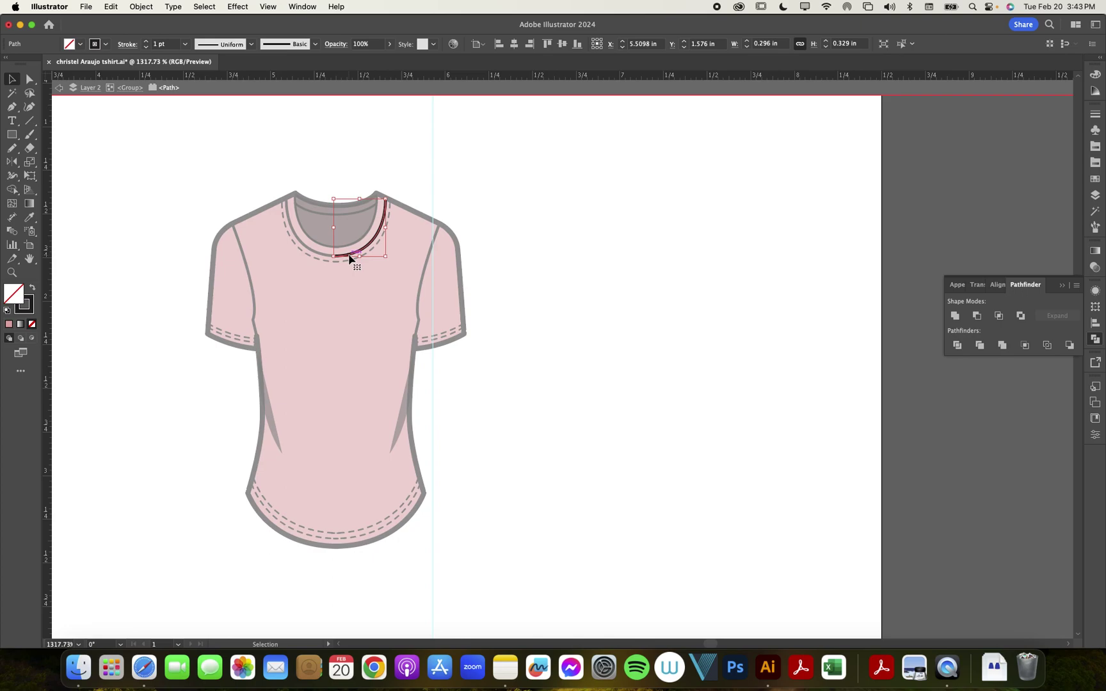
click(609, 262)
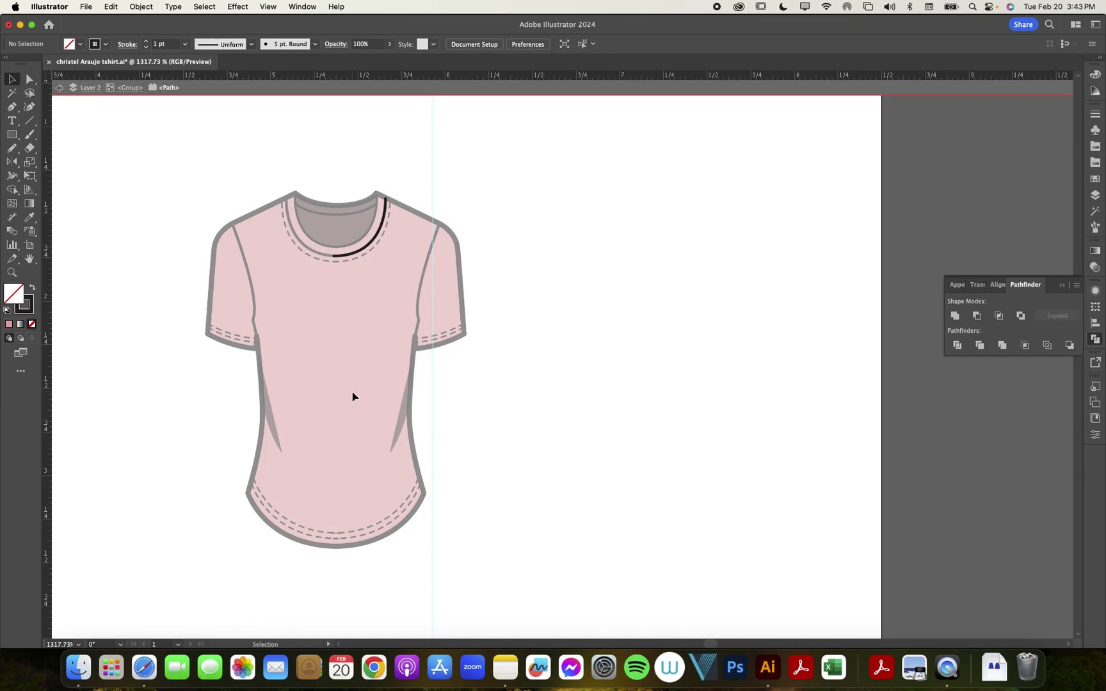
click(499, 379)
double_click(503, 371)
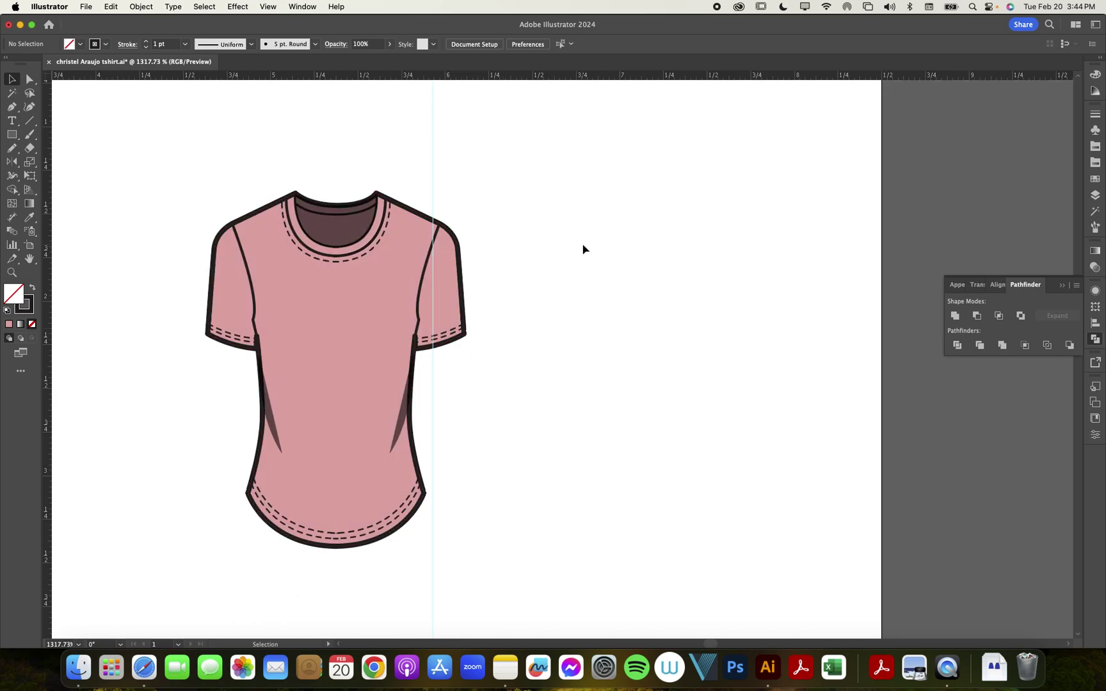